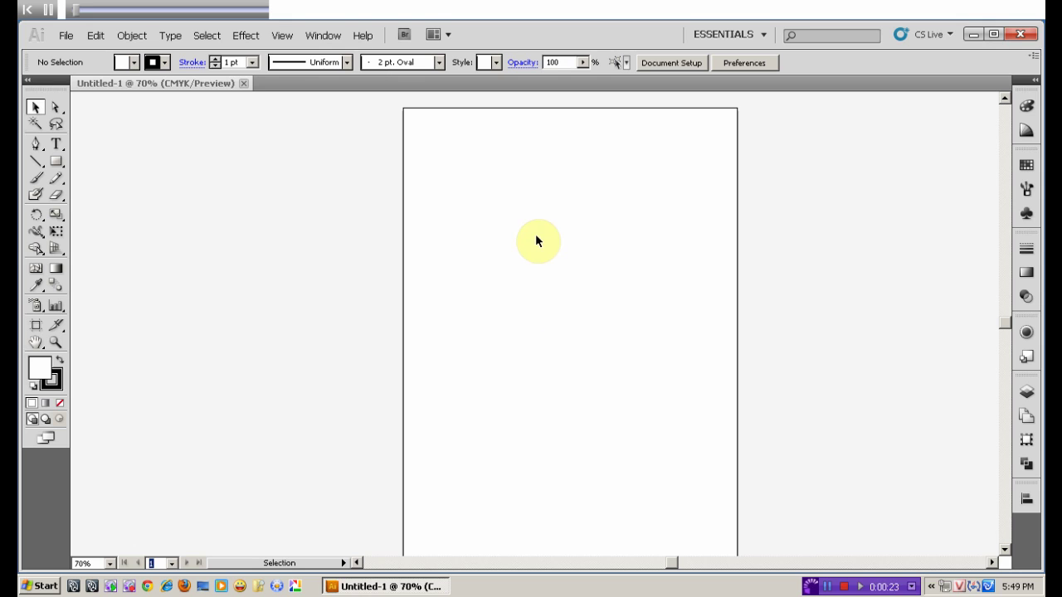
- Draw a square near the top of the artboard and fill it red from Swatches
left_click(56, 162)
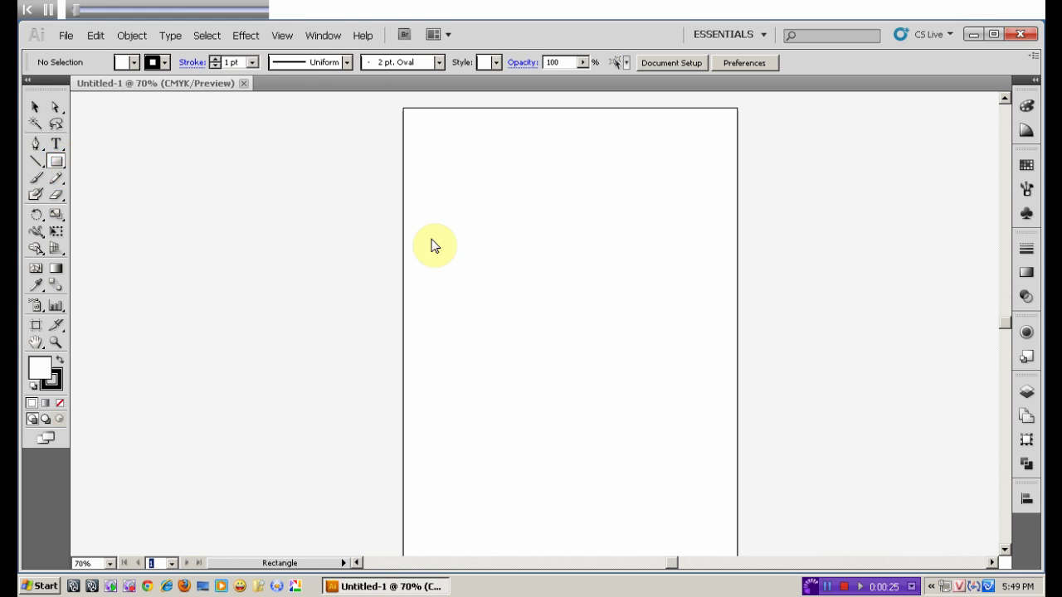
left_click_drag(509, 193, 625, 307)
left_click(1026, 165)
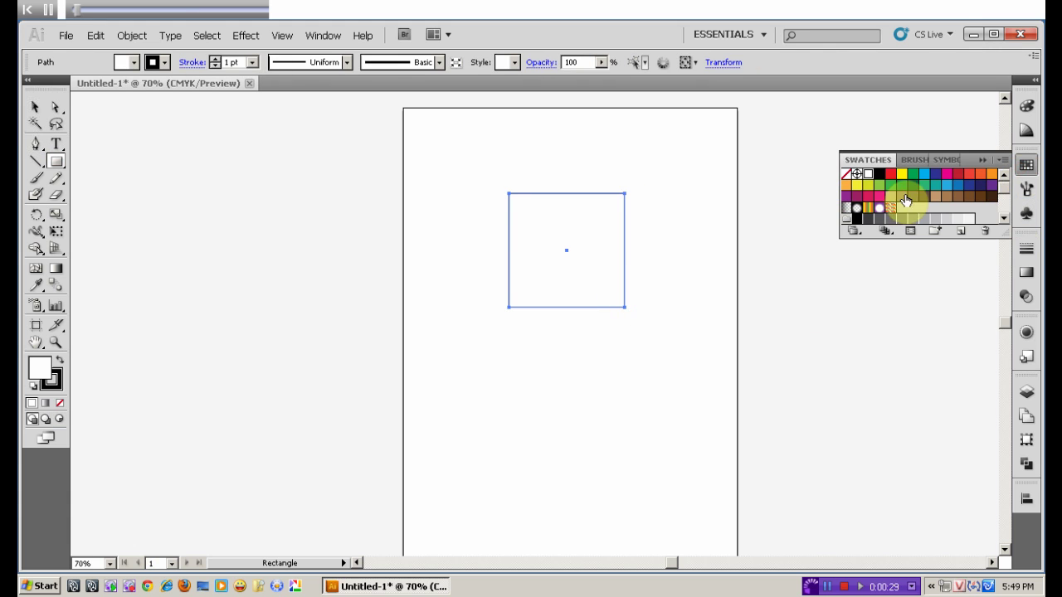
left_click(888, 176)
left_click(35, 107)
- Set the square's stroke to None and bring up the Effect menu
left_click(61, 390)
left_click(59, 403)
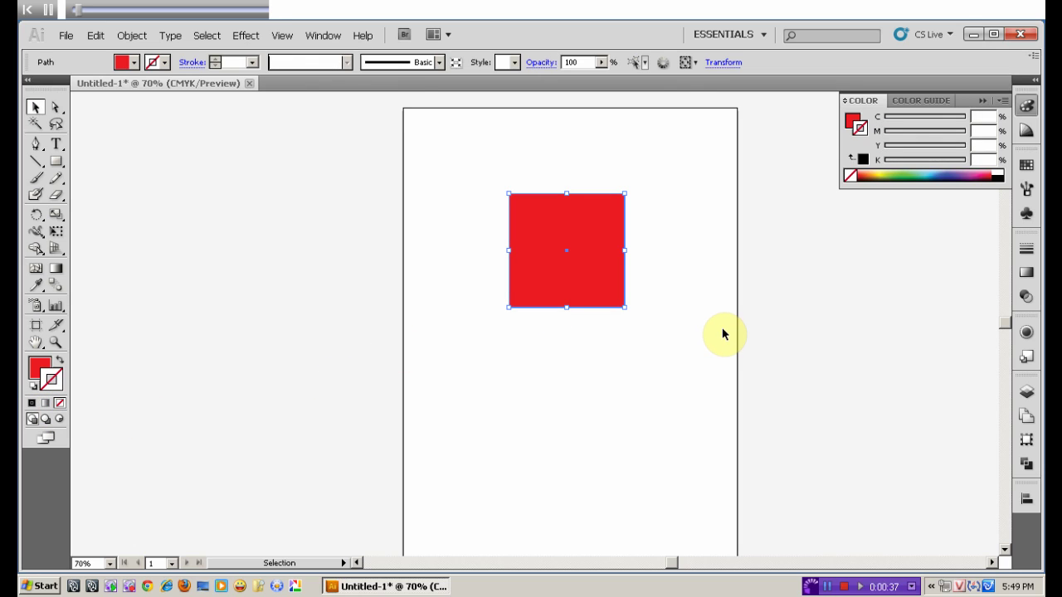
left_click(242, 36)
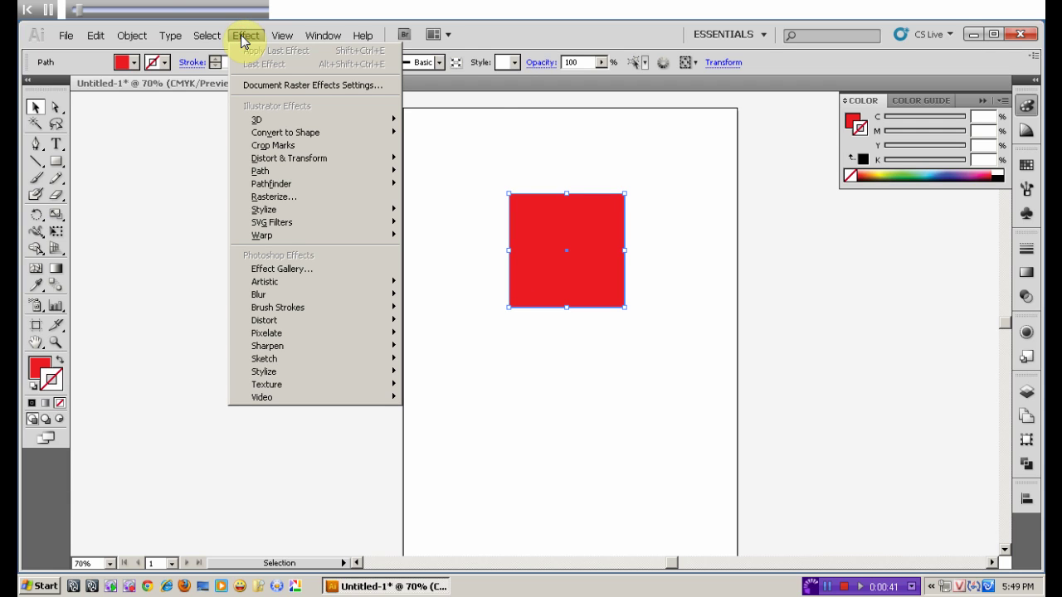
mouse_move(315, 120)
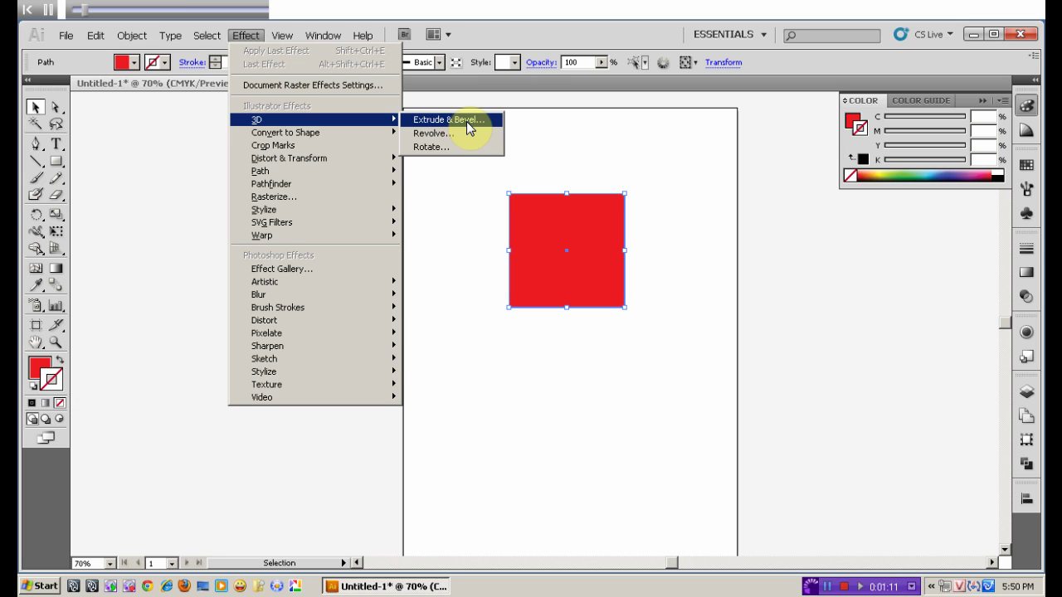
- Apply 3D Extrude & Bevel, move the dialog aside, and preview the 50 pt Off-Axis Front extrusion
left_click(467, 121)
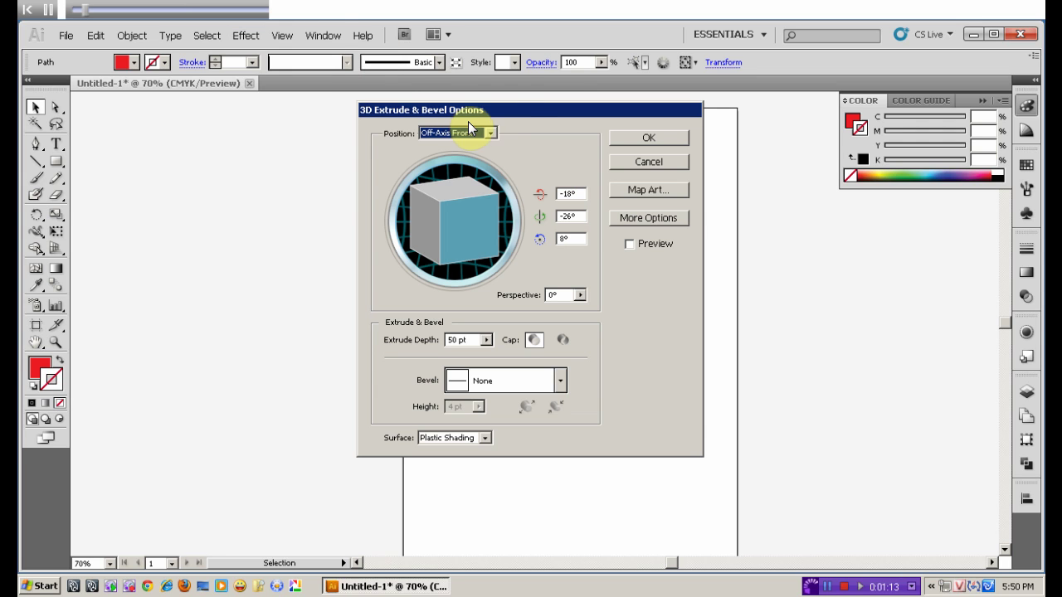
left_click_drag(505, 108, 246, 125)
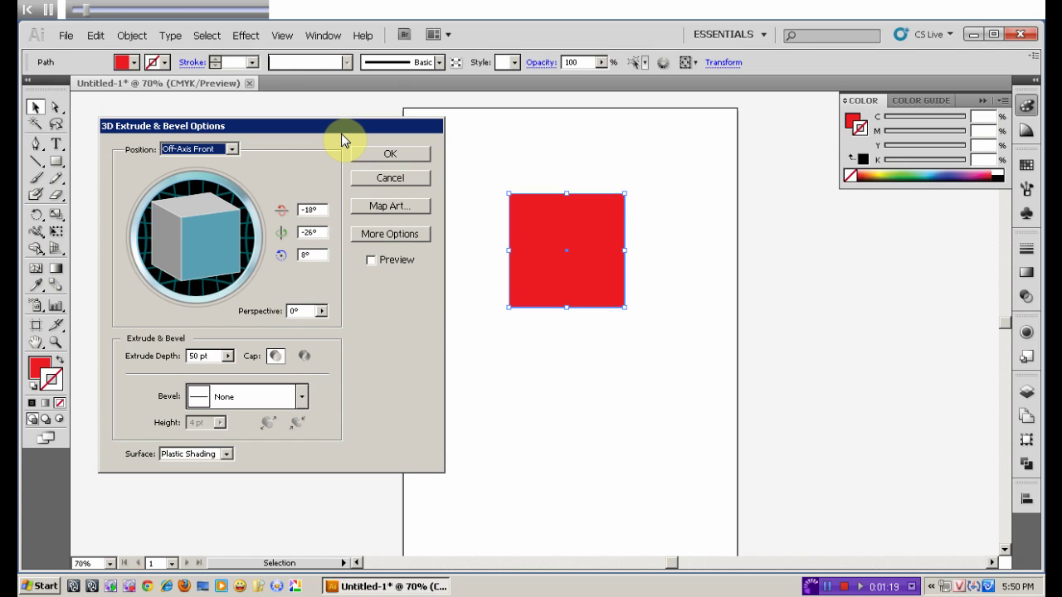
left_click(370, 261)
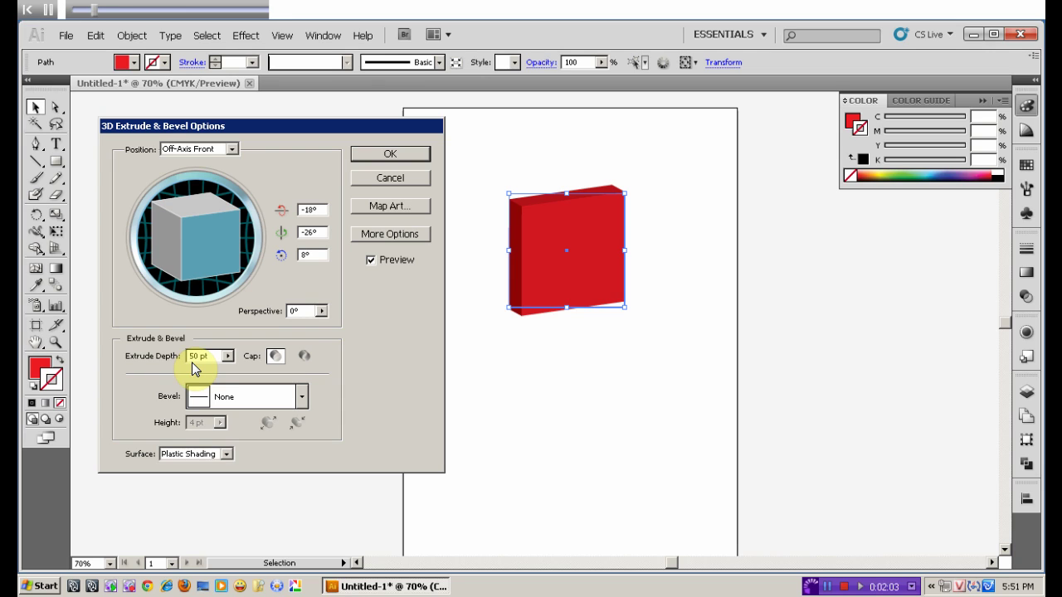
- Enter 200 mm as the extrude depth
left_click_drag(207, 356, 180, 356)
type("200")
type(" mm")
key("Tab")
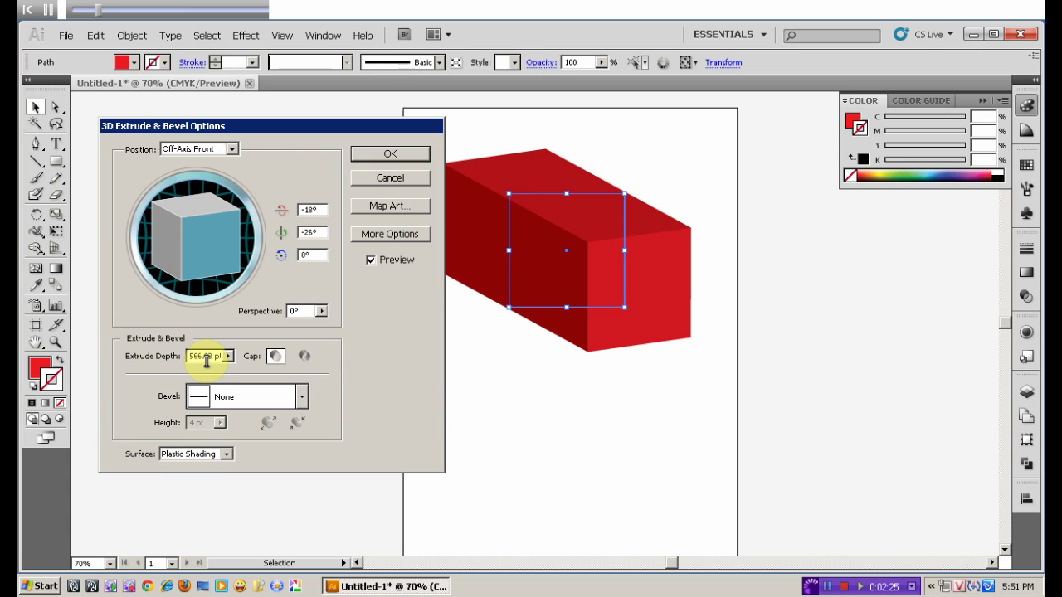
- Replace the extrude depth with 100 mm (283.46 pt)
left_click_drag(207, 357, 170, 359)
type("30")
key("BackSpace")
key("BackSpace")
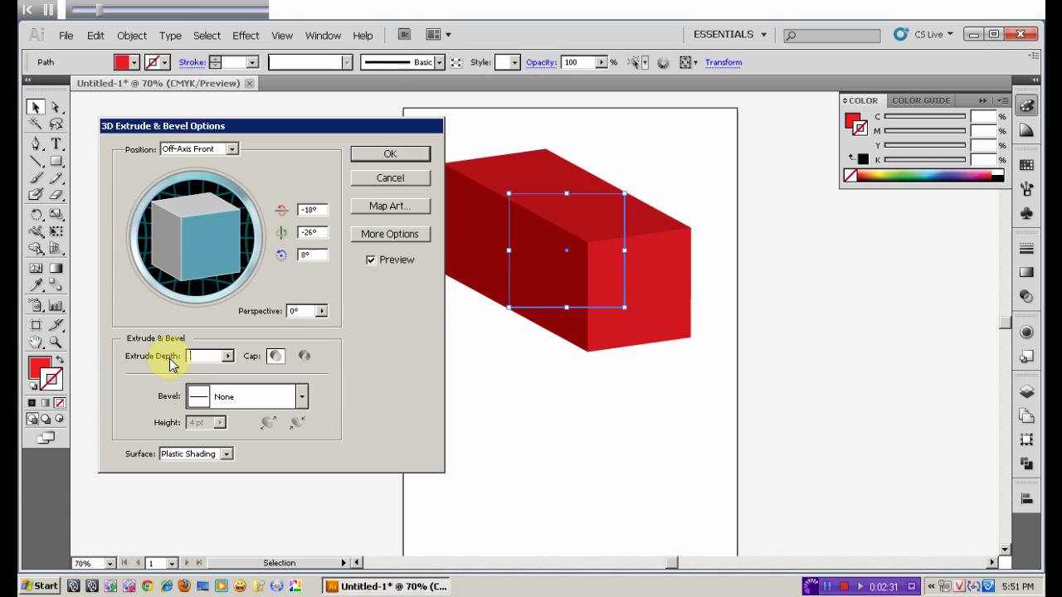
type("100")
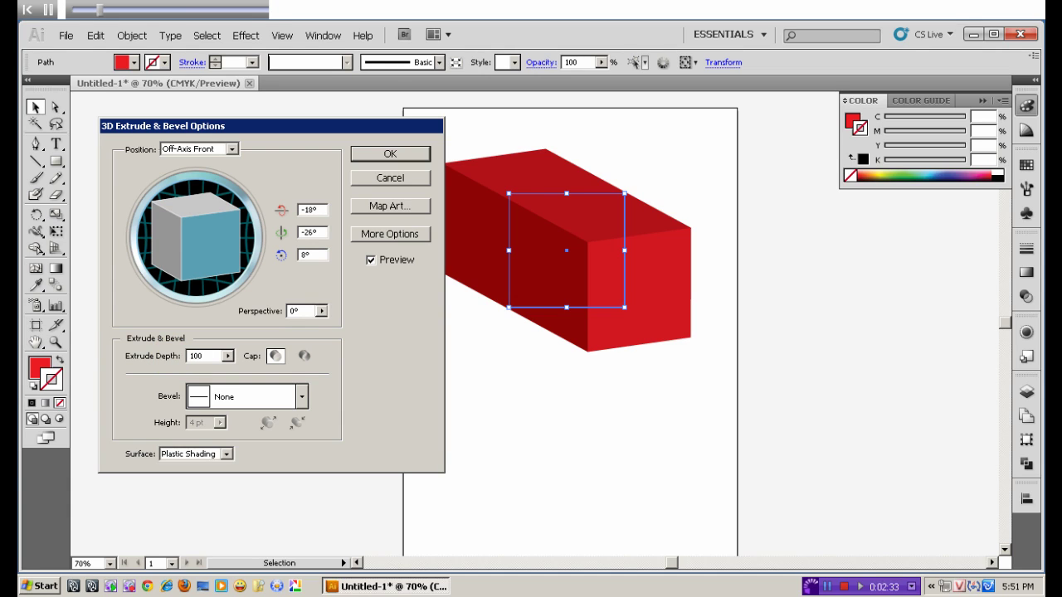
type(" mm")
key("Tab")
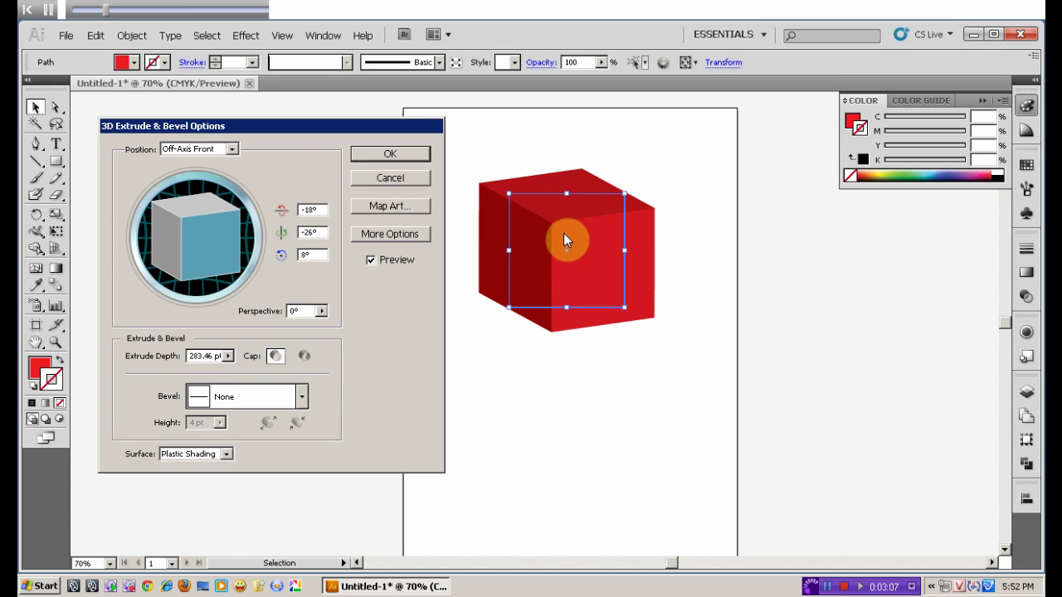
- Turn Cap off to hollow the cube, then browse the Position presets
left_click(303, 357)
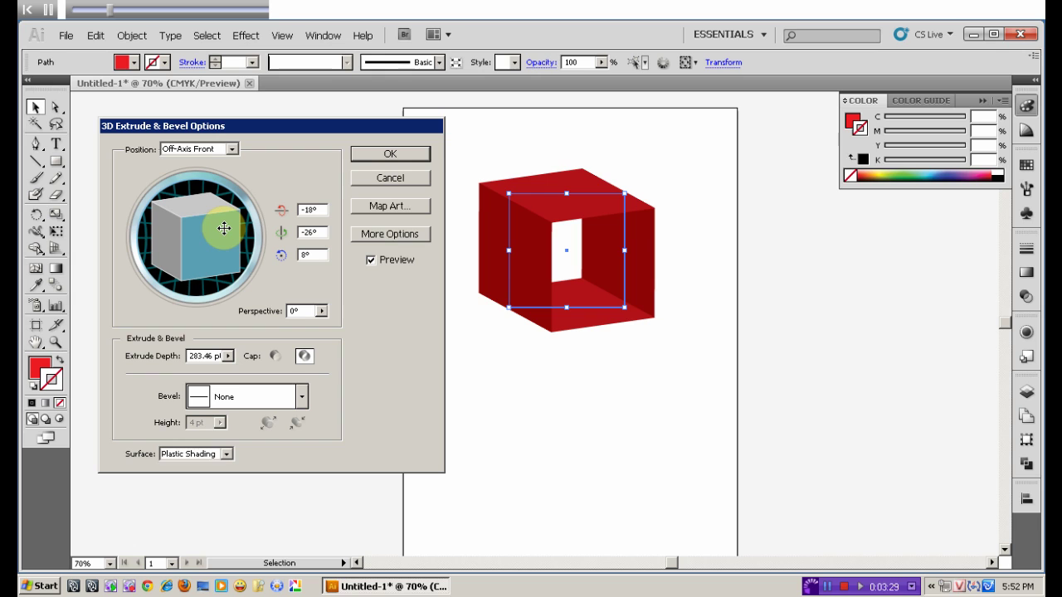
left_click(233, 149)
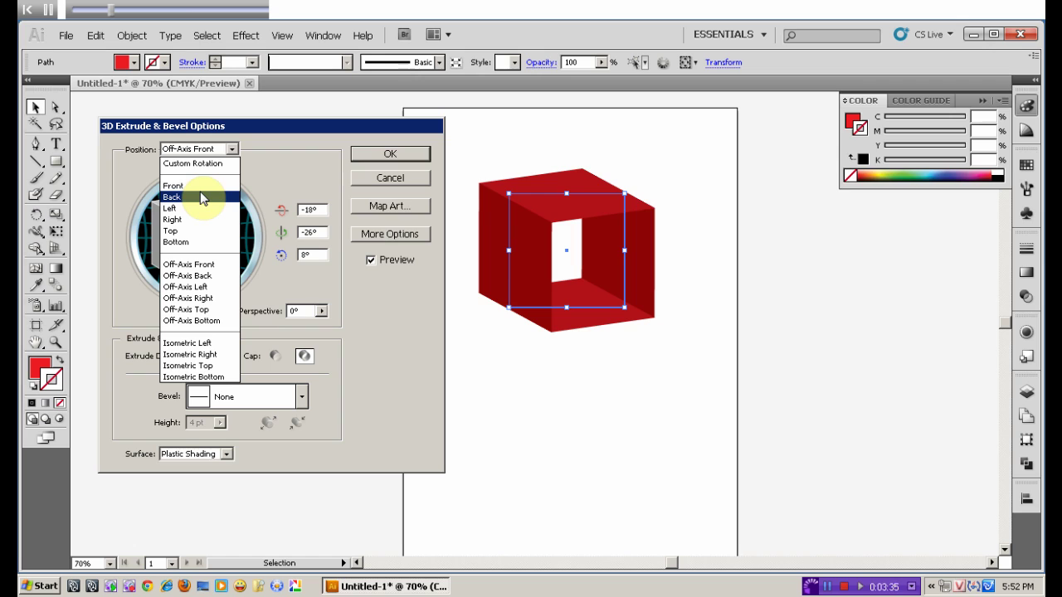
key("Up")
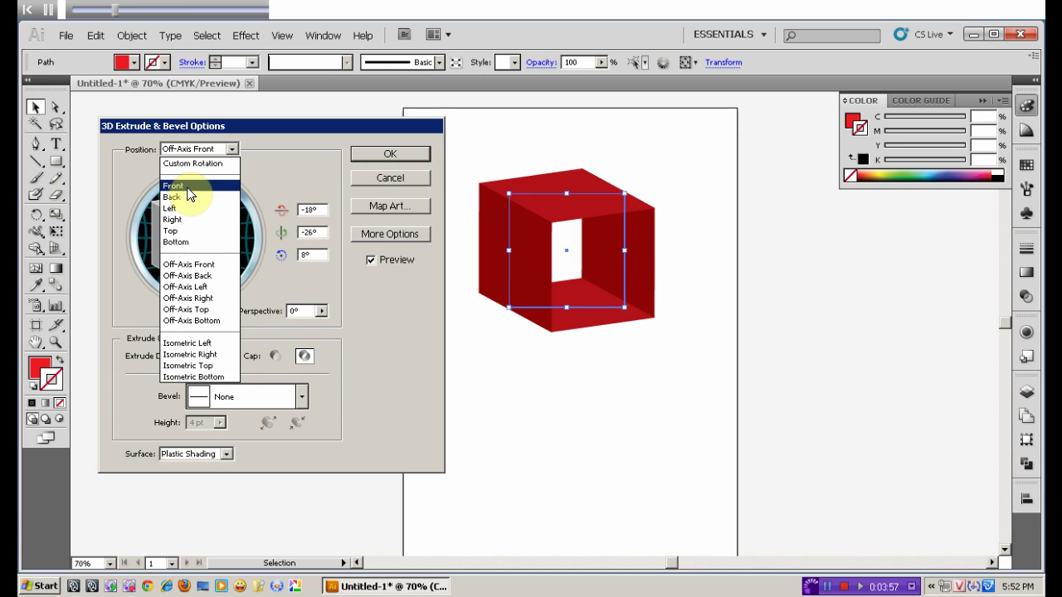
- Turn Cap back on and try the Front, Back and Off-Axis Front positions
left_click(190, 187)
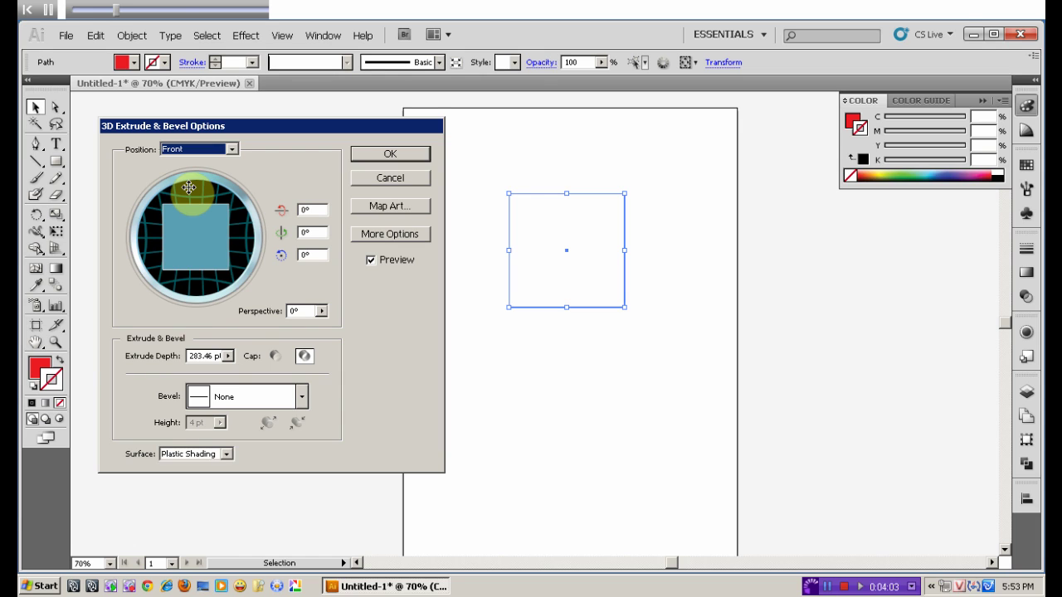
left_click(276, 356)
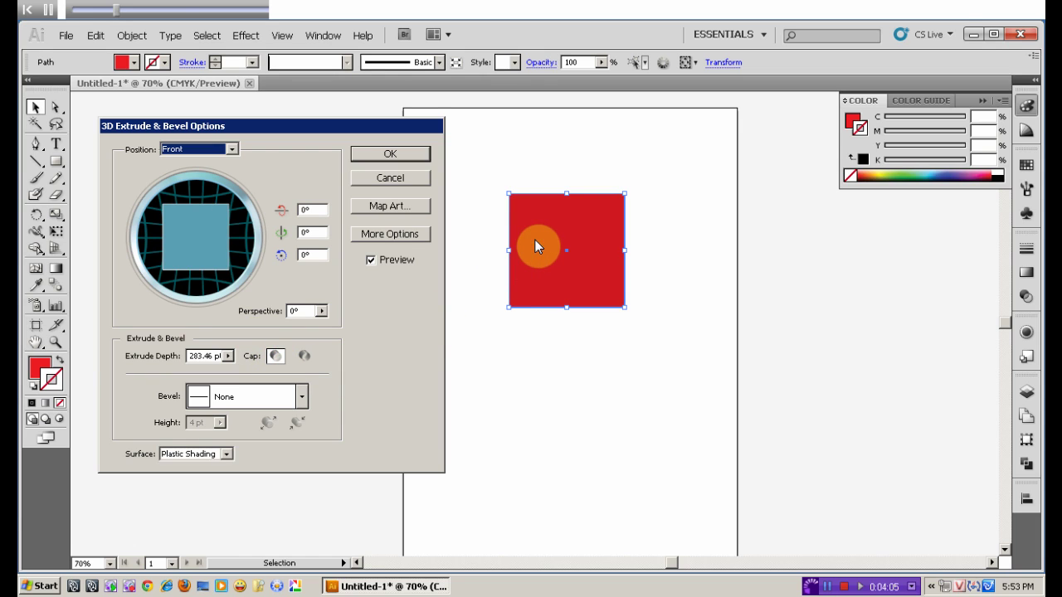
left_click(232, 149)
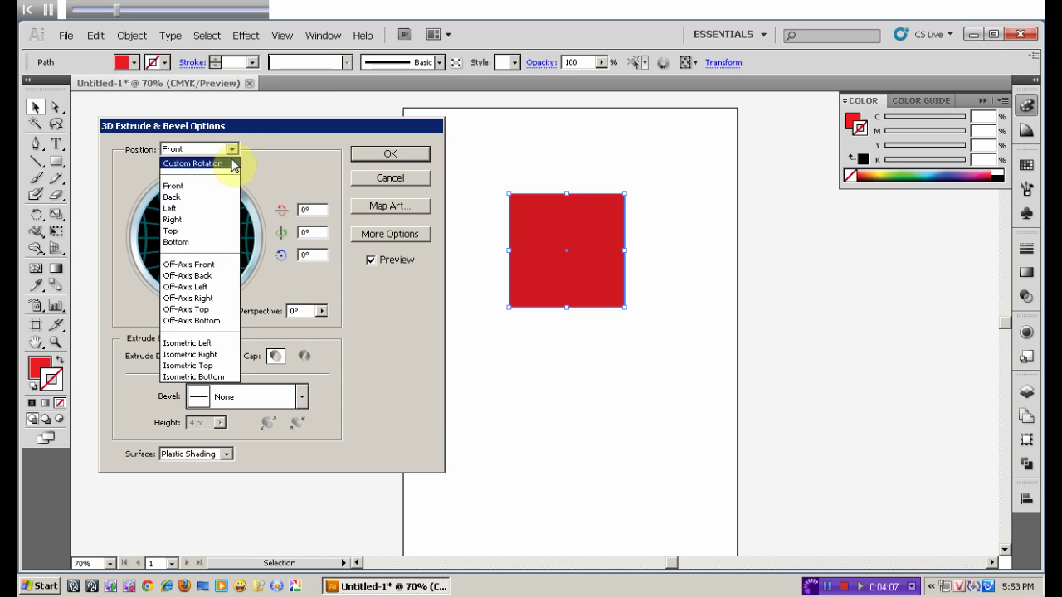
left_click(213, 196)
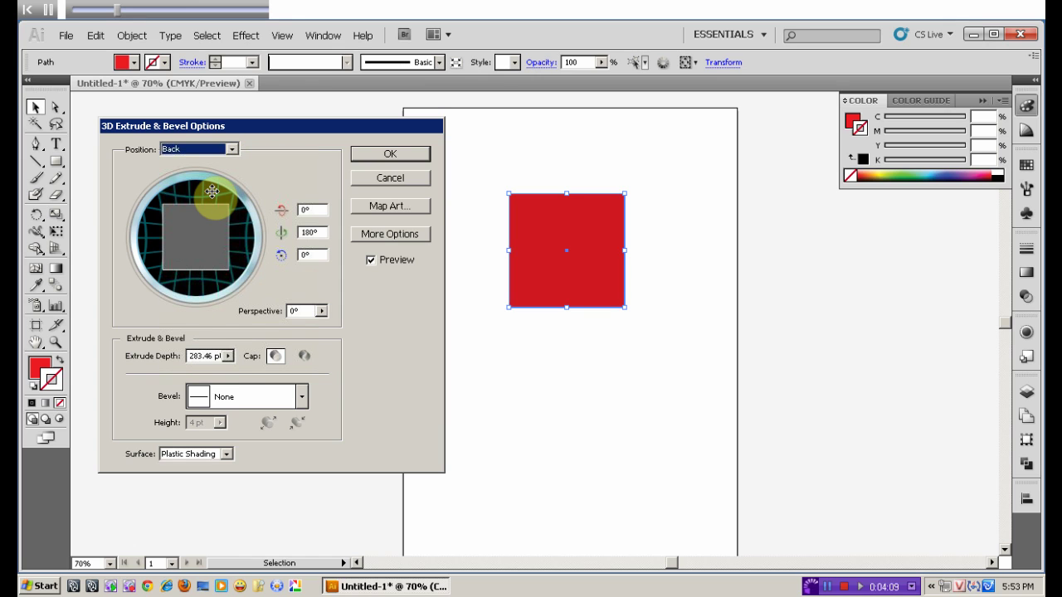
left_click(234, 153)
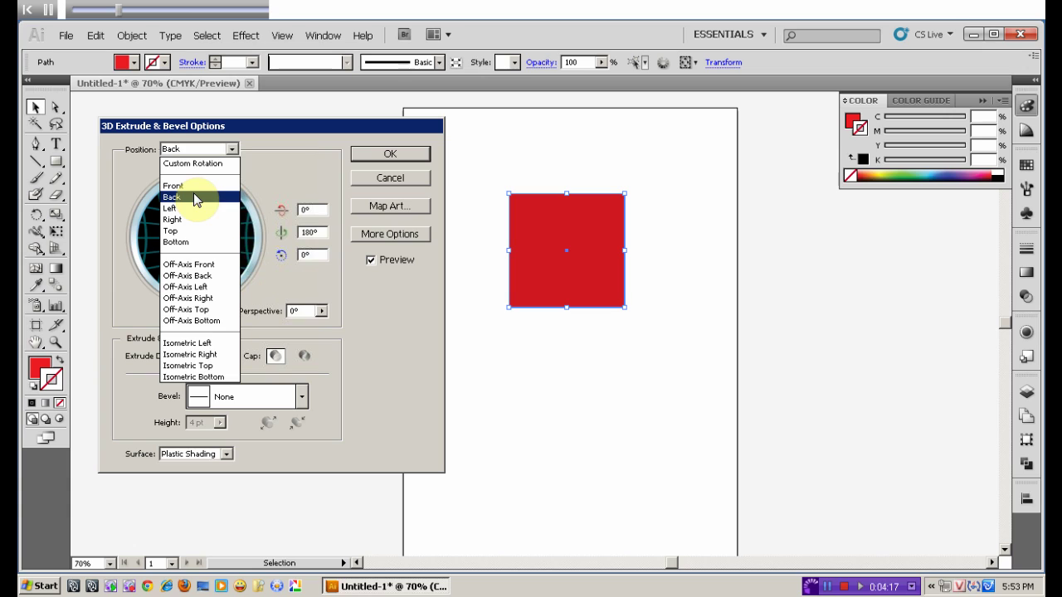
left_click(213, 266)
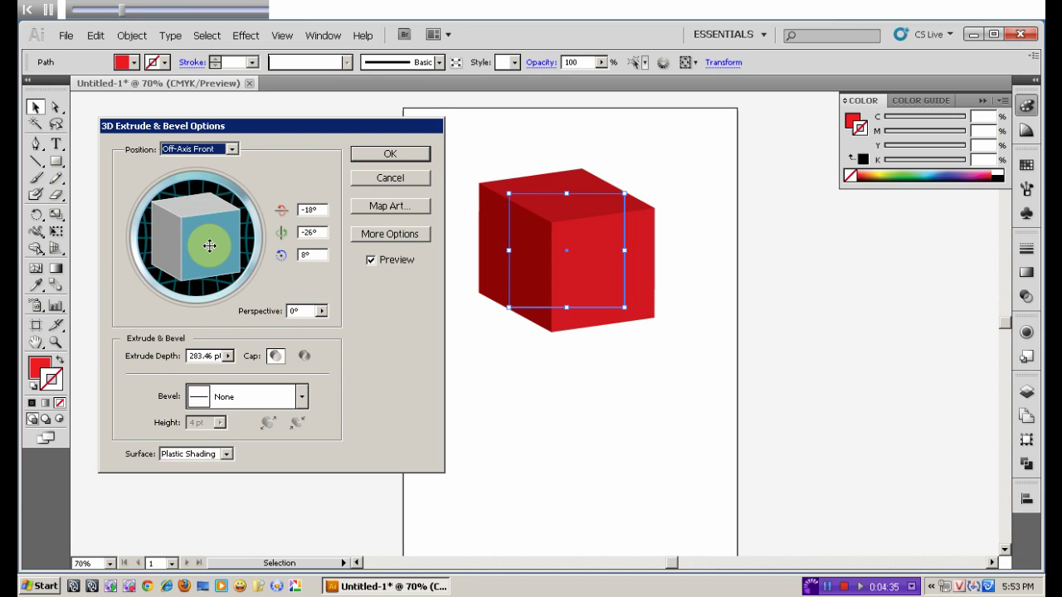
- Try Off-Axis Back, Left, Right, Top and Bottom, ending on Off-Axis Front (-18°, -26°, 8°)
left_click(233, 148)
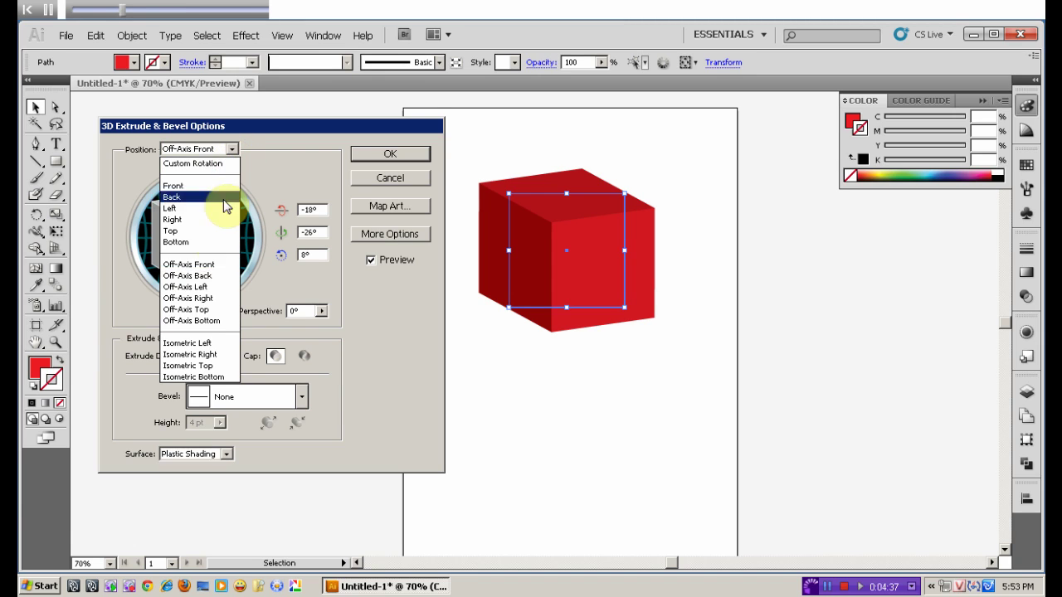
left_click(212, 275)
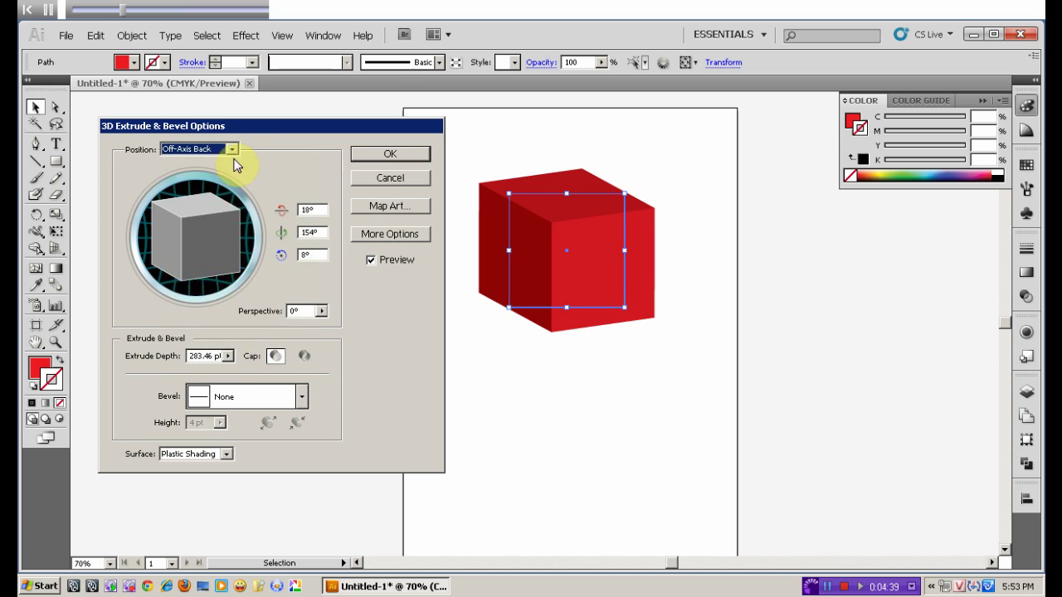
left_click(233, 151)
left_click(199, 286)
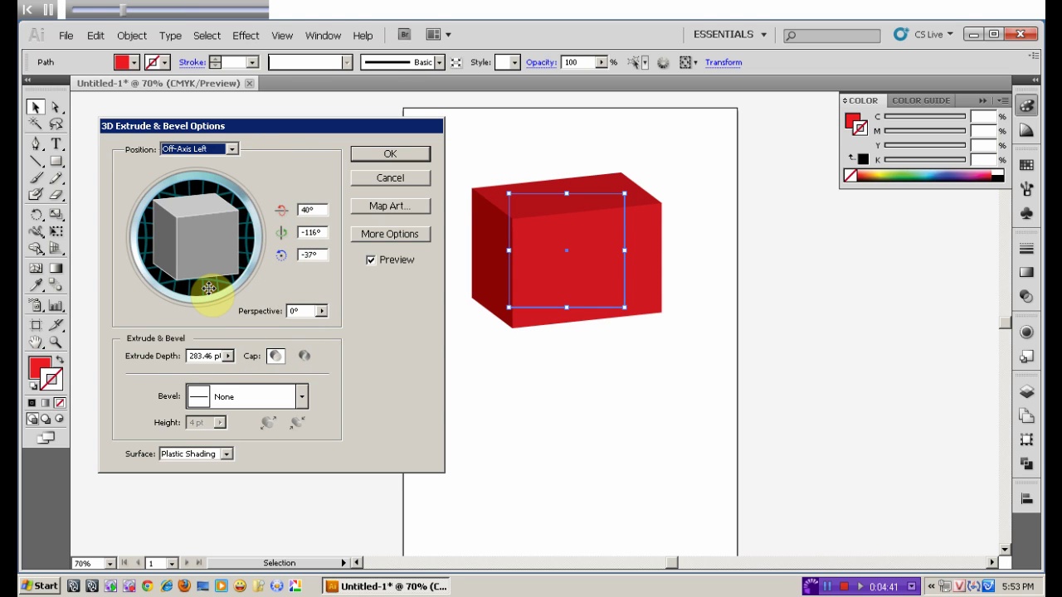
left_click(233, 150)
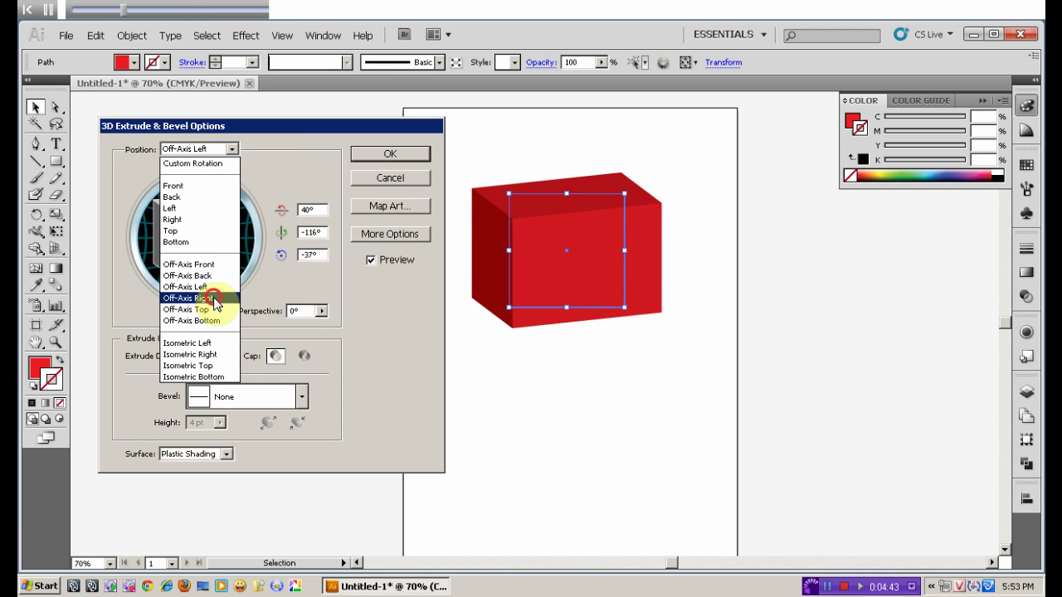
left_click(204, 298)
left_click(234, 149)
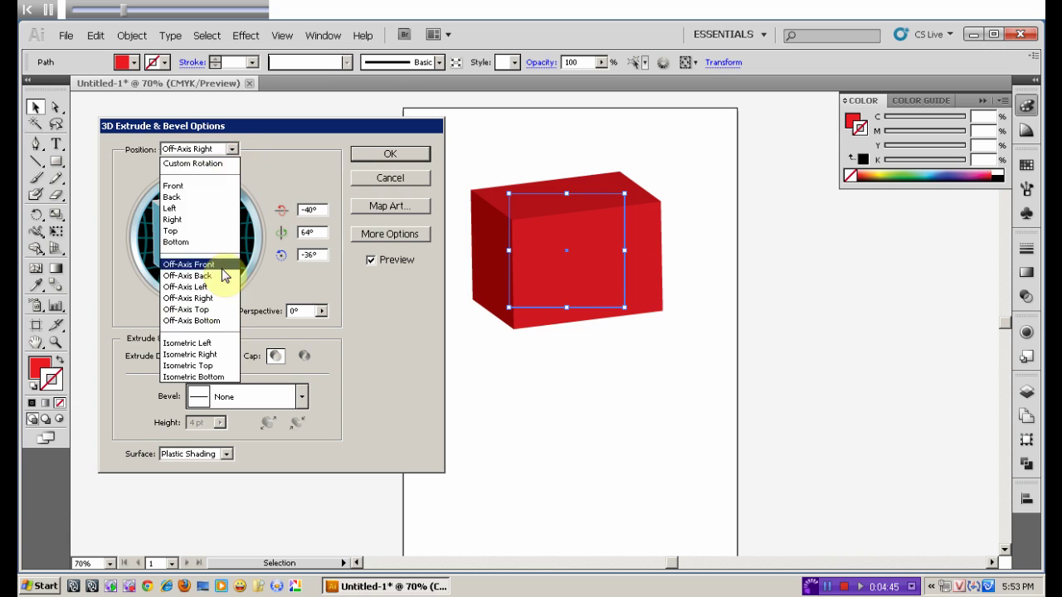
left_click(216, 312)
left_click(233, 150)
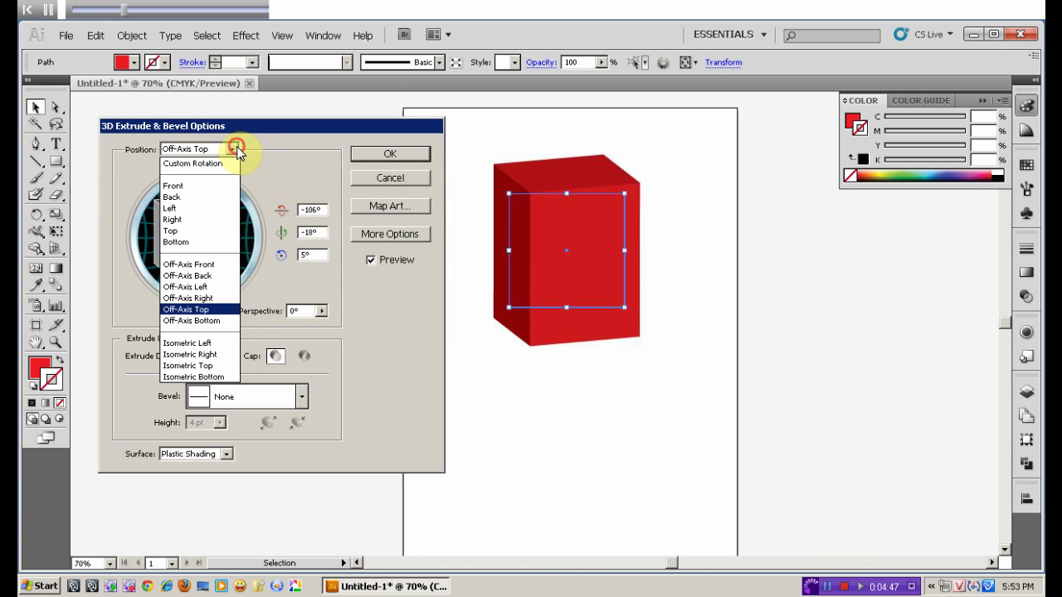
left_click(216, 321)
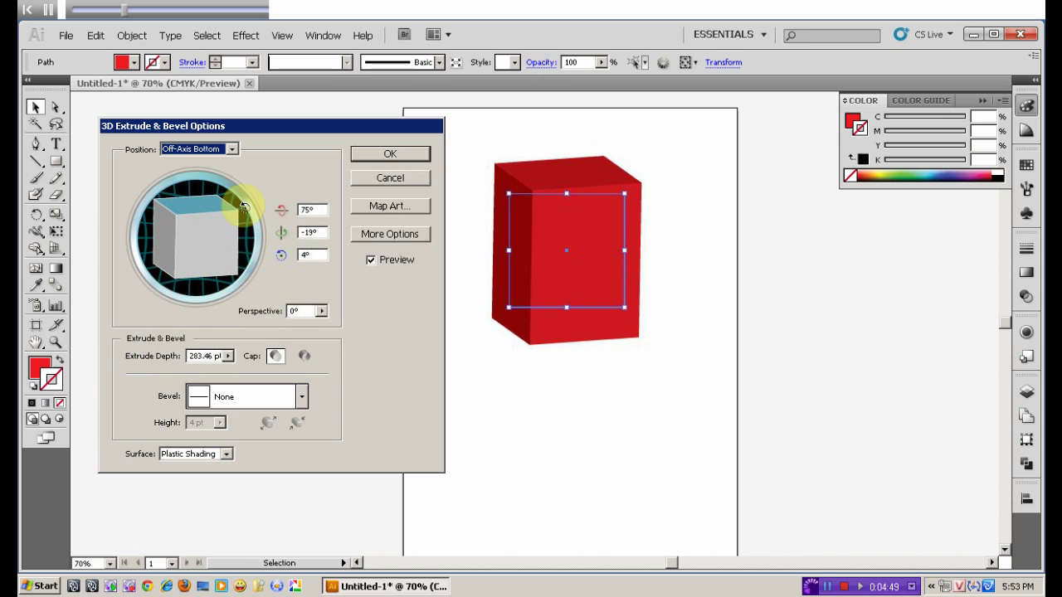
left_click(233, 150)
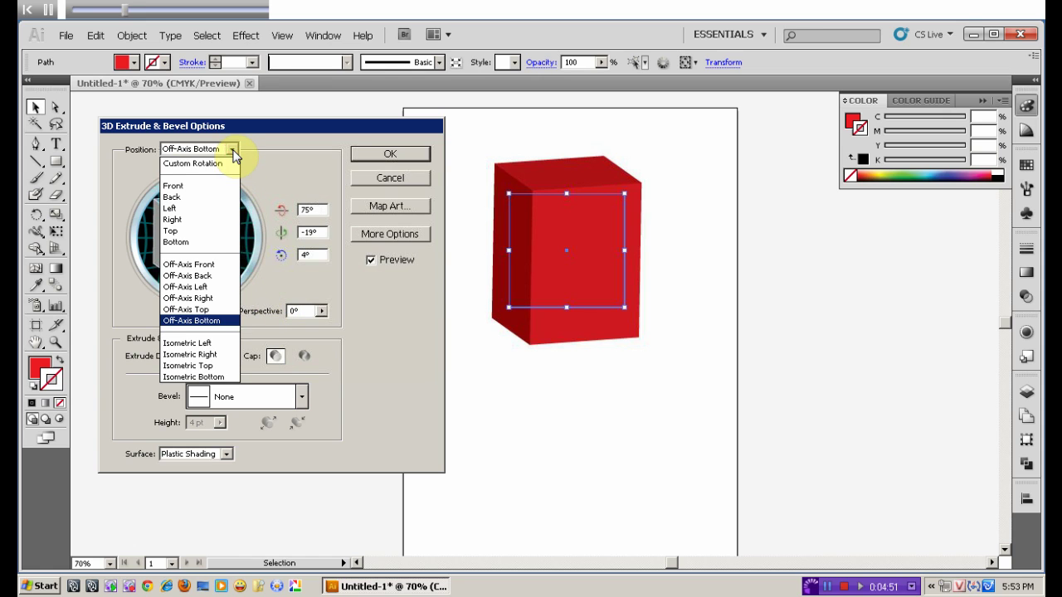
left_click(199, 265)
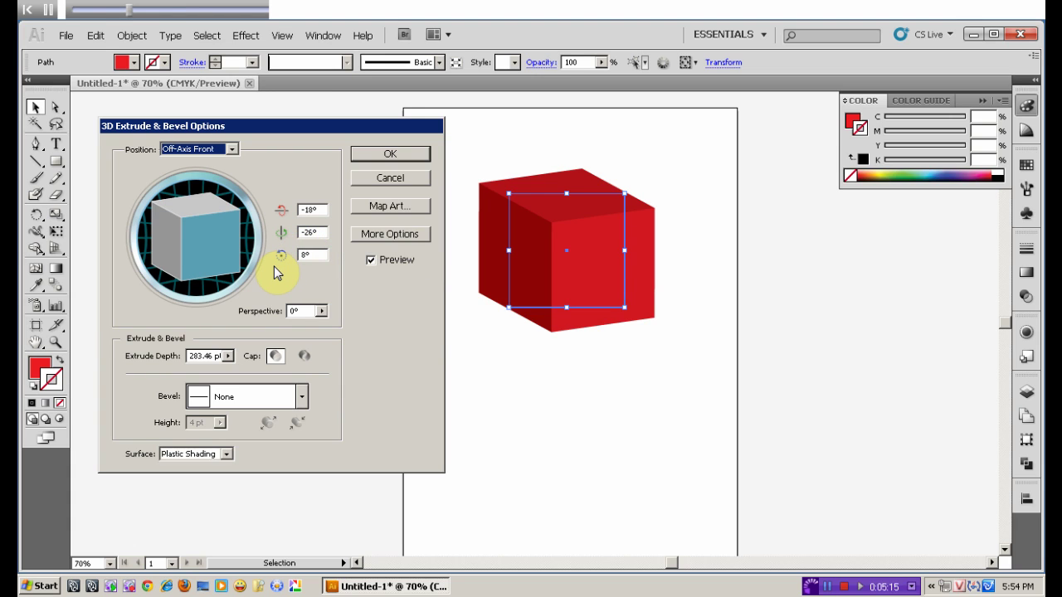
- Drag the trackball to a custom rotation, then pick the Off-Axis Front preset
mouse_move(182, 235)
left_mouse_down()
mouse_move(225, 249)
mouse_move(195, 242)
mouse_move(177, 256)
mouse_move(185, 271)
mouse_move(221, 255)
mouse_move(197, 268)
mouse_move(161, 232)
mouse_move(180, 207)
mouse_move(201, 224)
mouse_move(187, 240)
mouse_move(157, 246)
mouse_move(147, 238)
mouse_move(147, 250)
mouse_move(178, 256)
mouse_move(206, 244)
mouse_move(197, 264)
left_mouse_up()
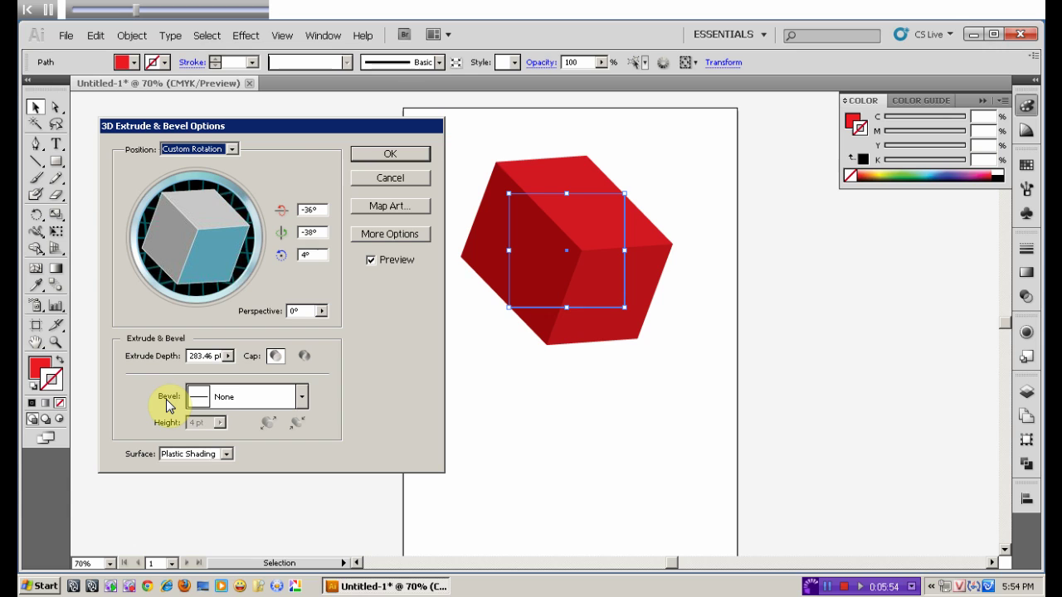
left_click(233, 149)
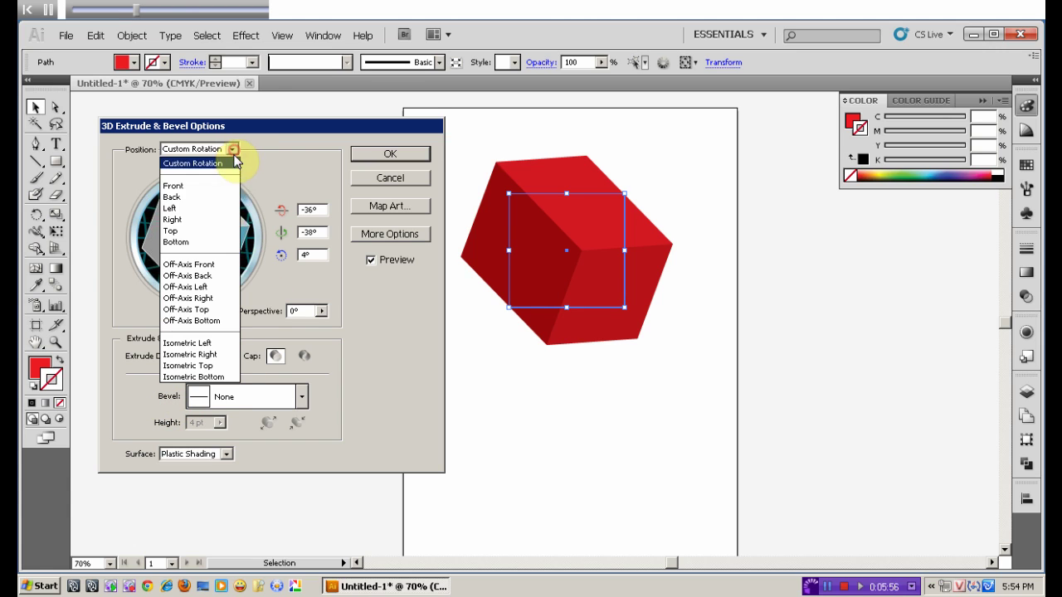
left_click(215, 264)
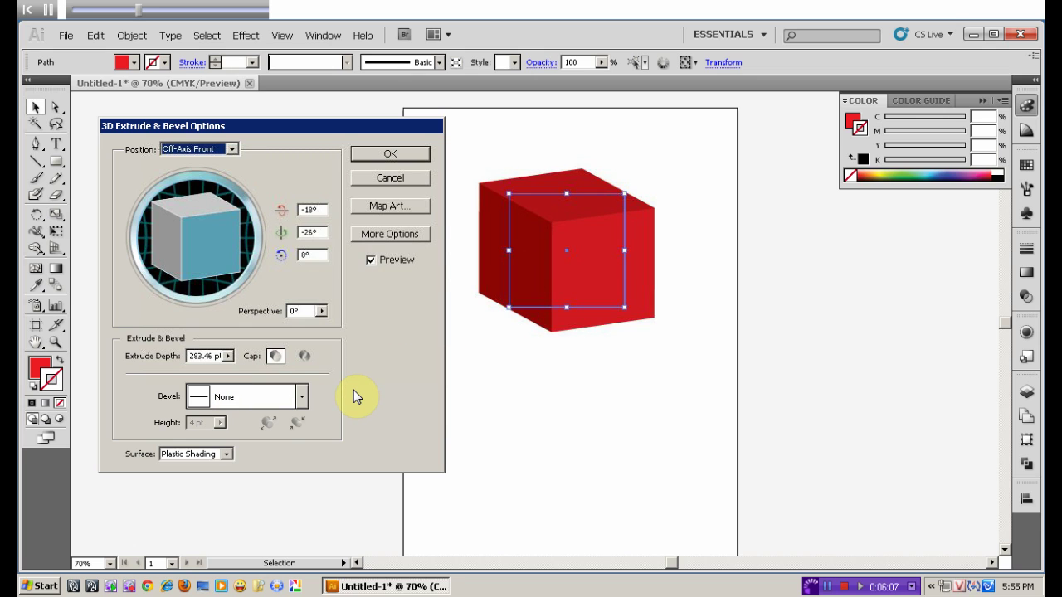
- Apply a Classic bevel and raise its height from 4 pt to 12 pt
left_click(302, 400)
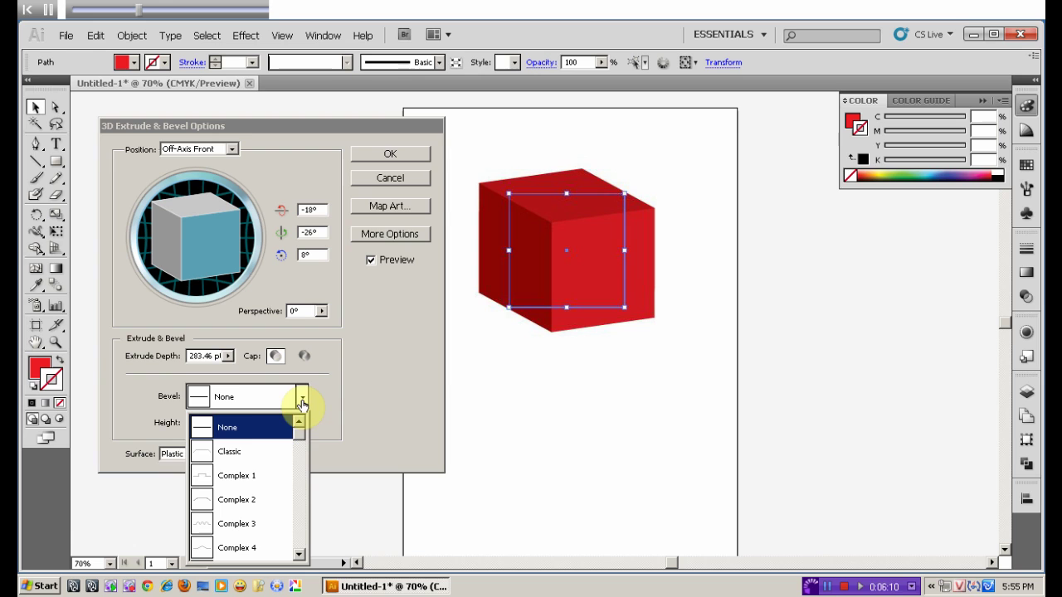
left_click(225, 455)
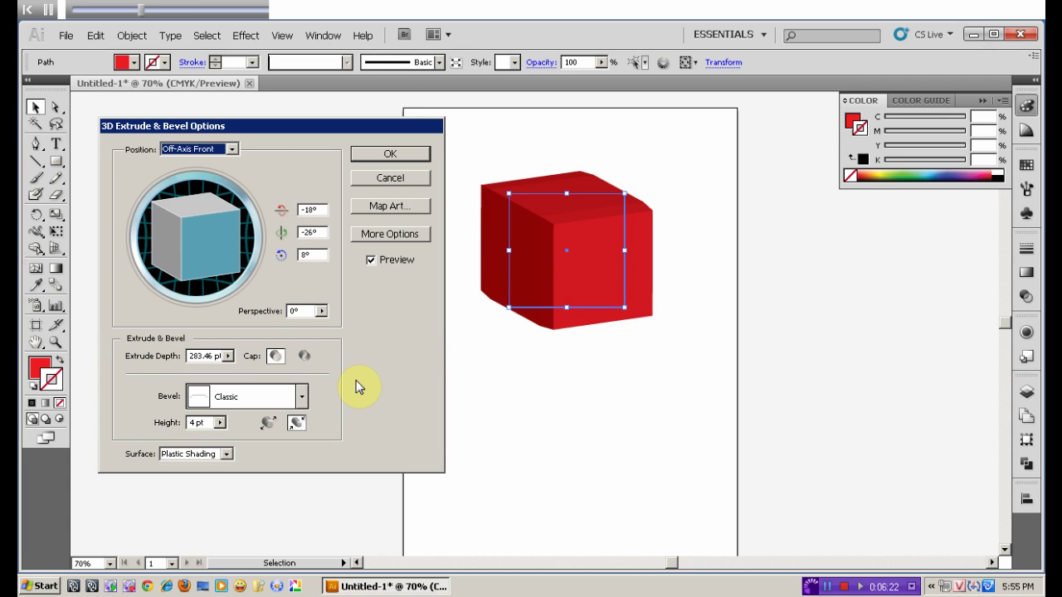
left_click(220, 423)
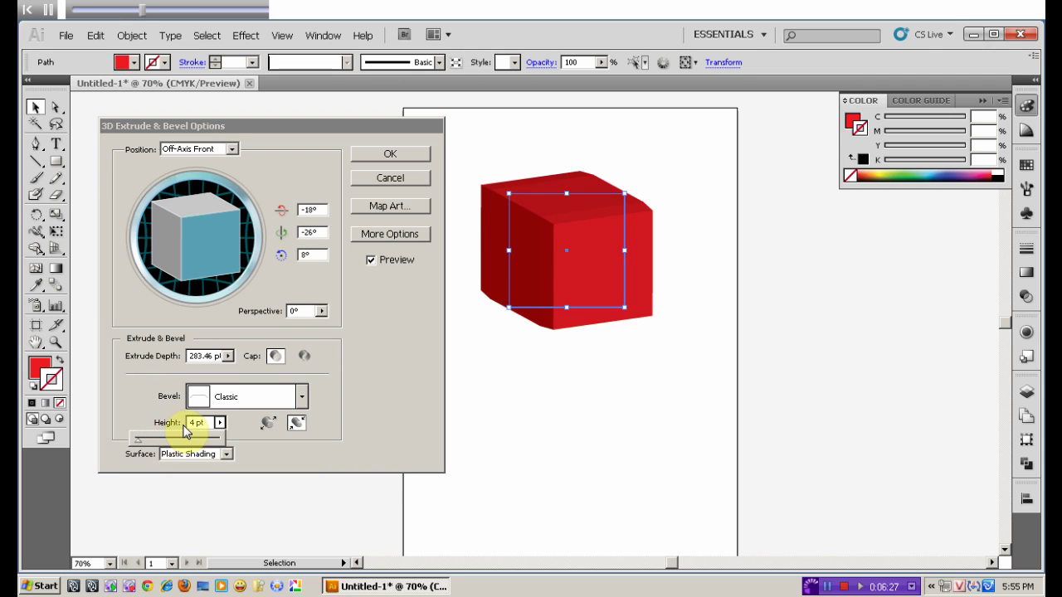
left_click_drag(138, 440, 148, 440)
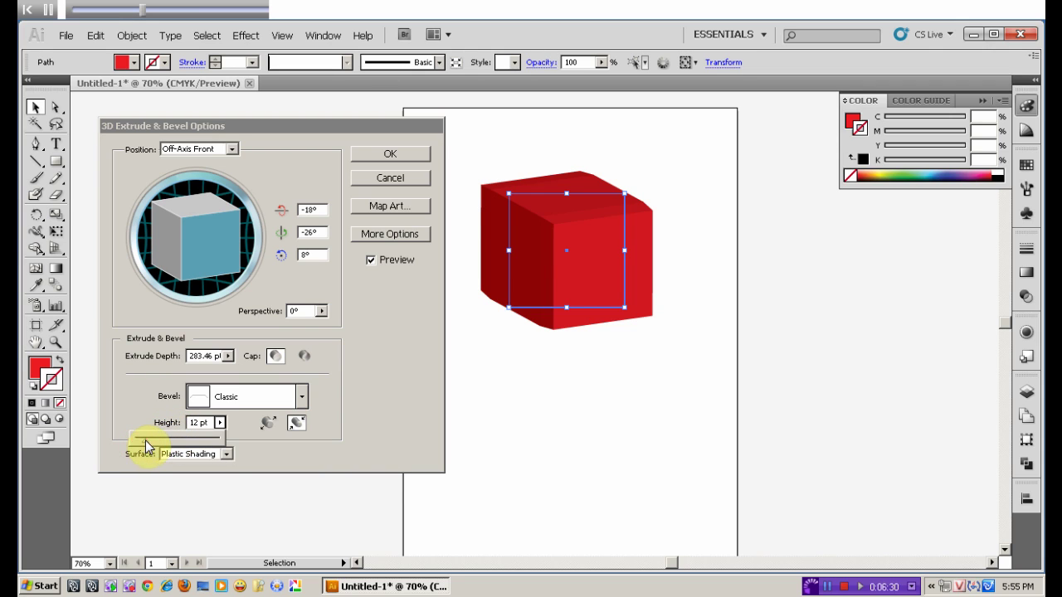
- Raise the bevel height to 29 pt and set Bevel Extent In after trying Out
left_click_drag(149, 440, 161, 448)
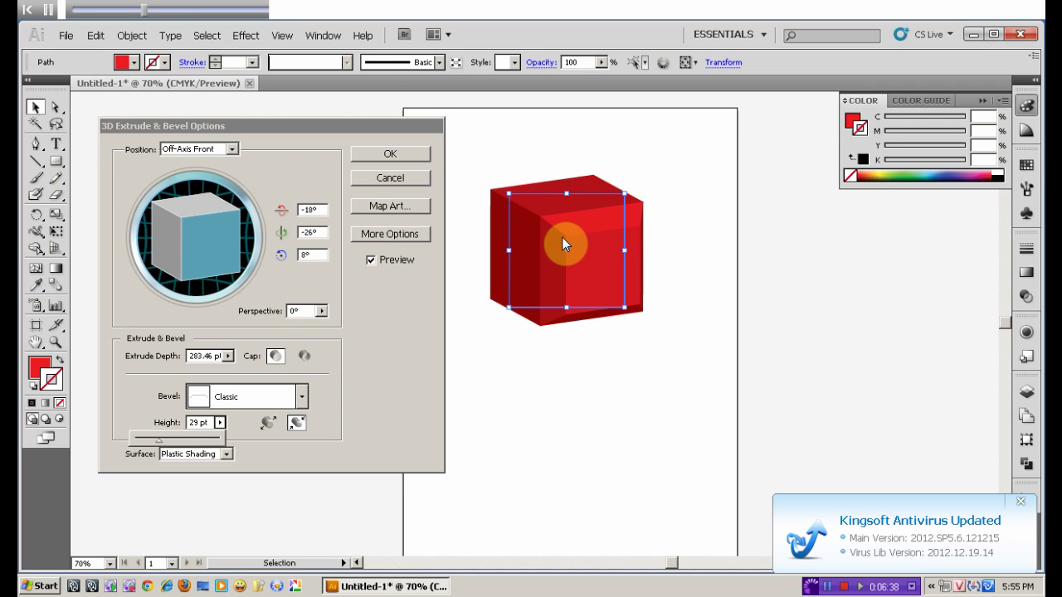
left_click(266, 423)
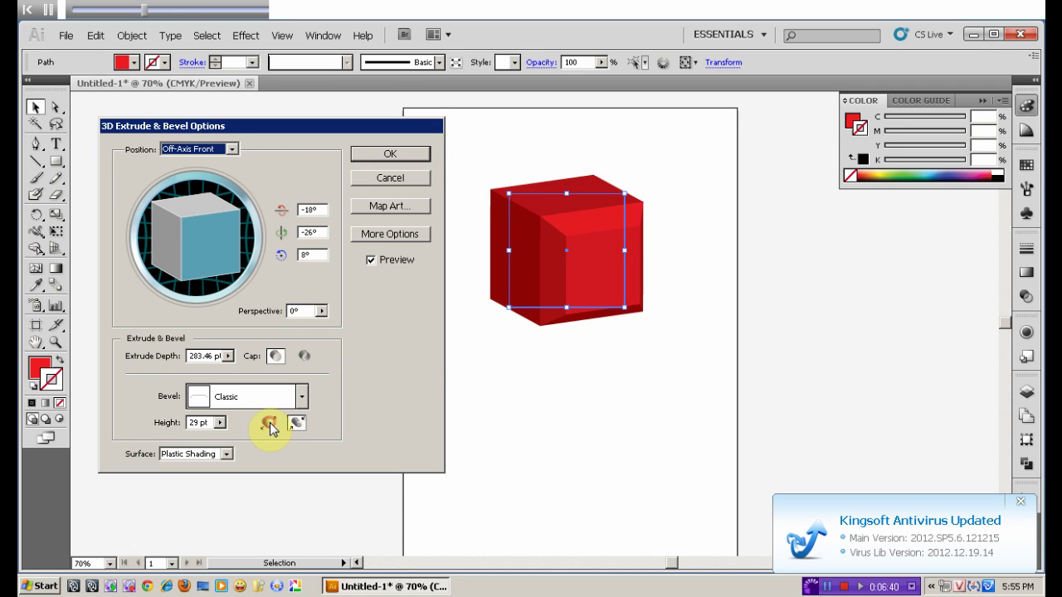
left_click(266, 425)
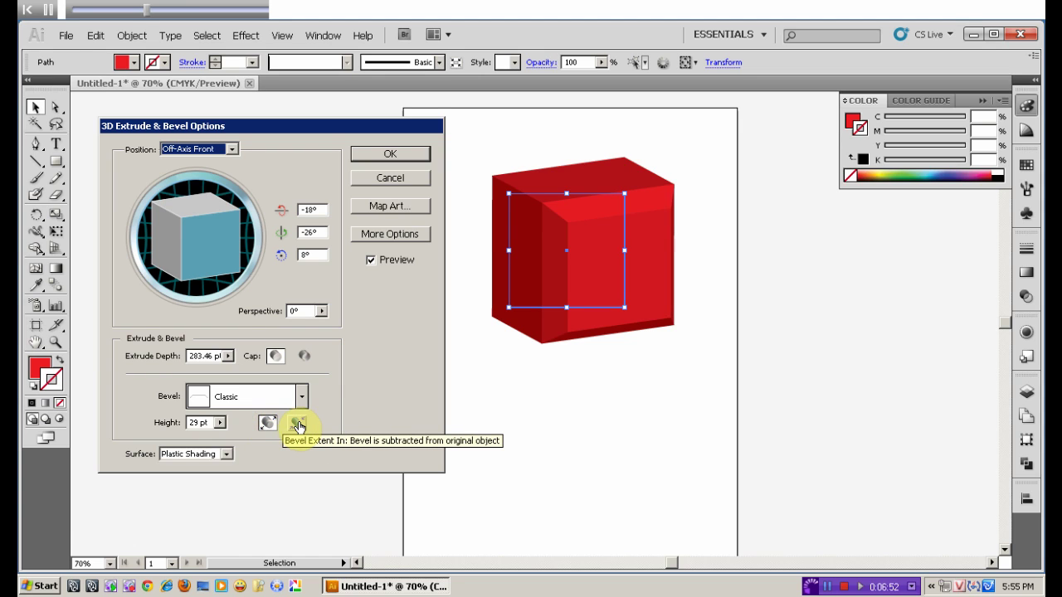
left_click(299, 424)
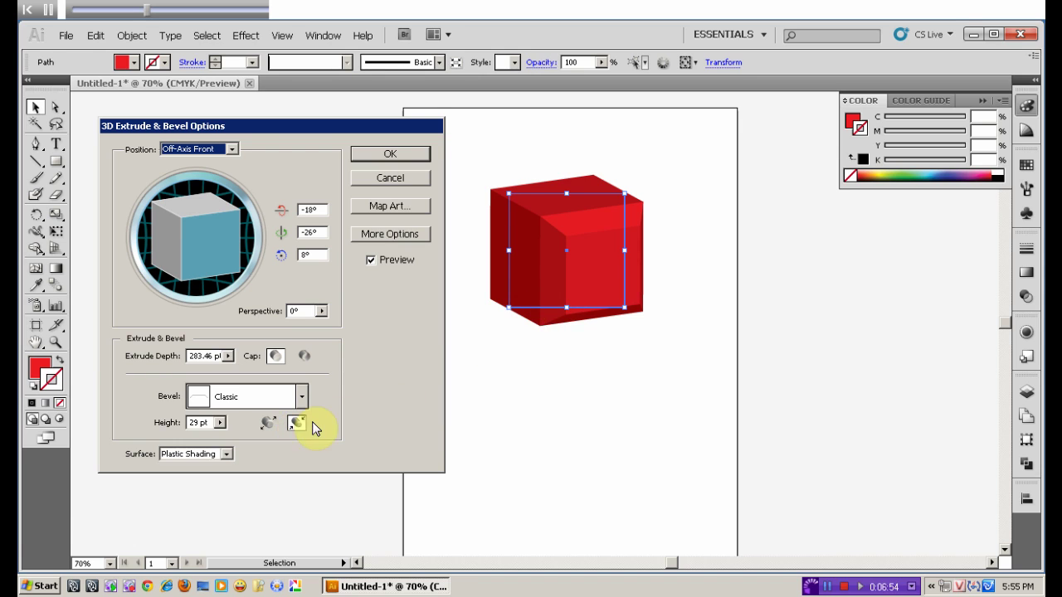
left_click(267, 423)
left_click(300, 425)
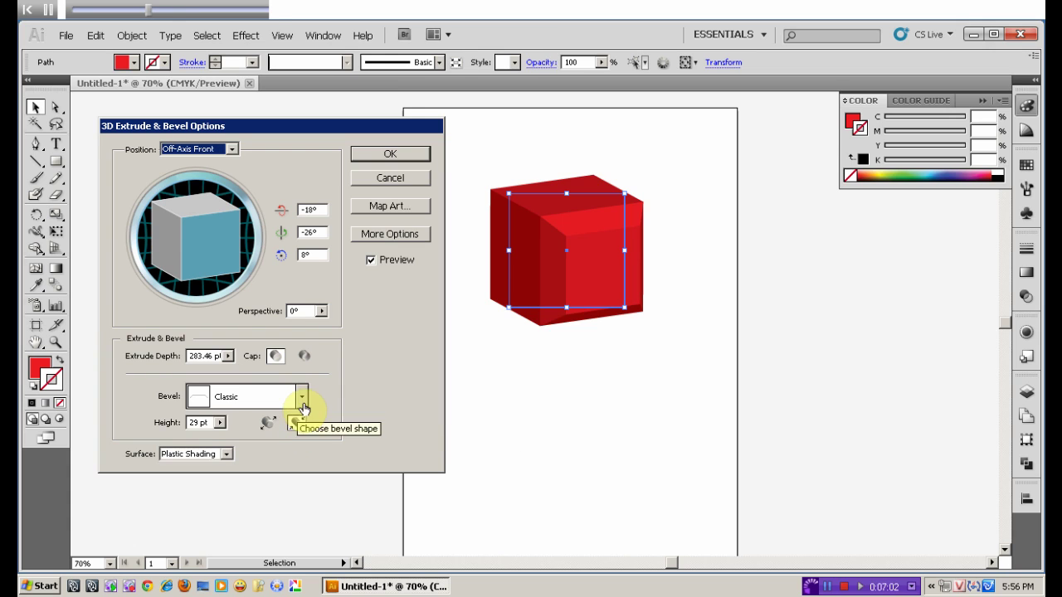
- Try the Complex 1, 2, 3 and 4 bevel shapes in turn
left_click(302, 398)
left_click(237, 476)
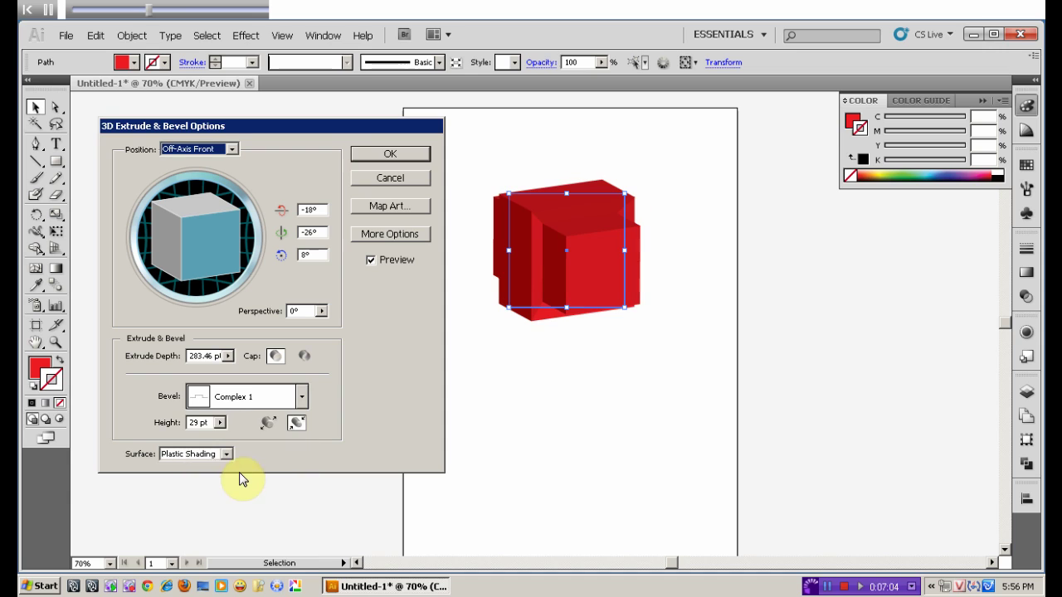
left_click(302, 398)
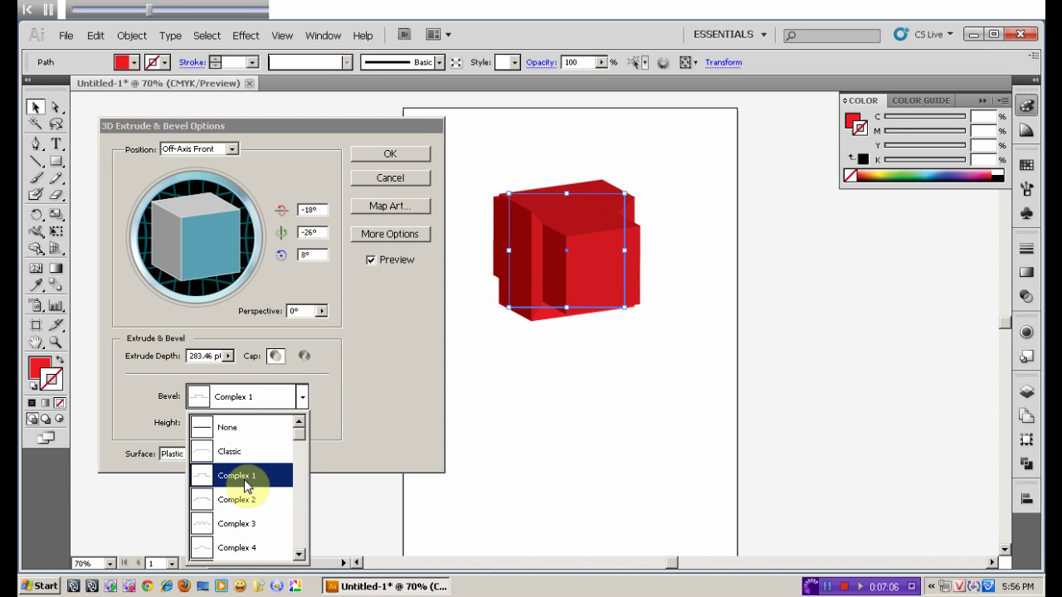
left_click(234, 501)
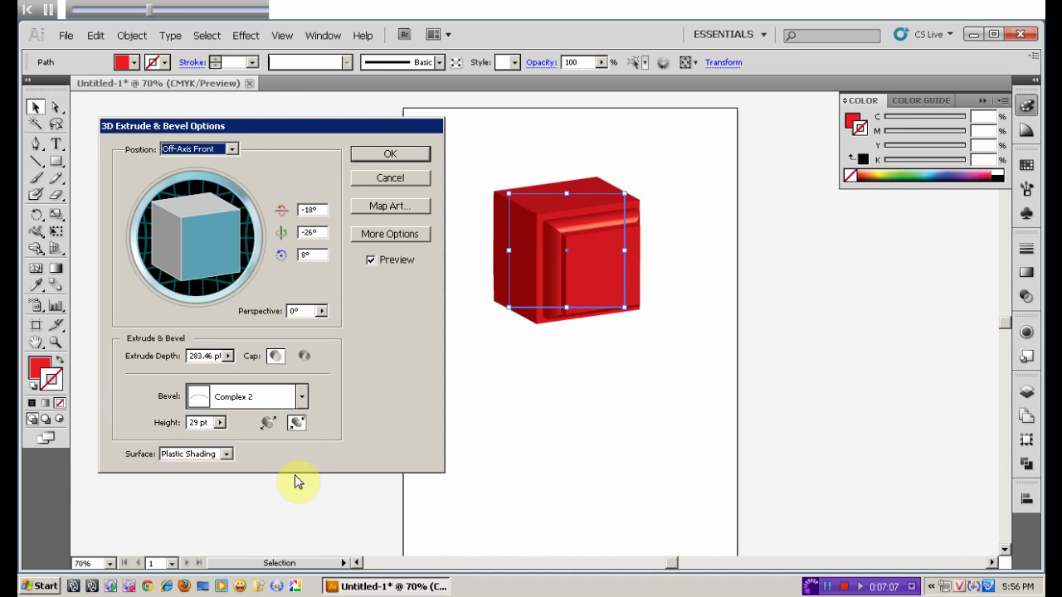
left_click(302, 397)
left_click(236, 523)
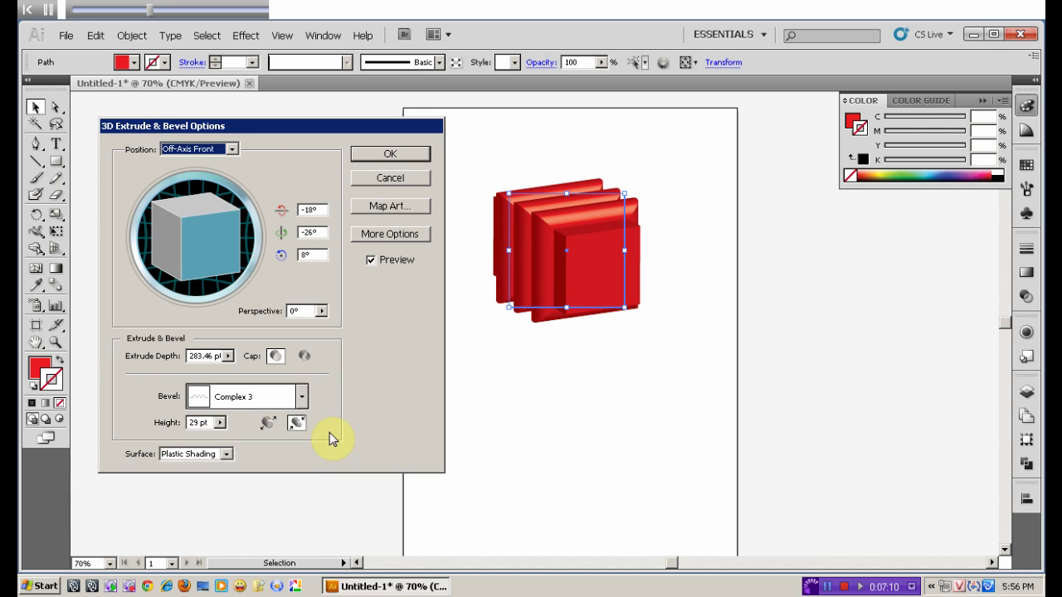
left_click(302, 397)
left_click(240, 546)
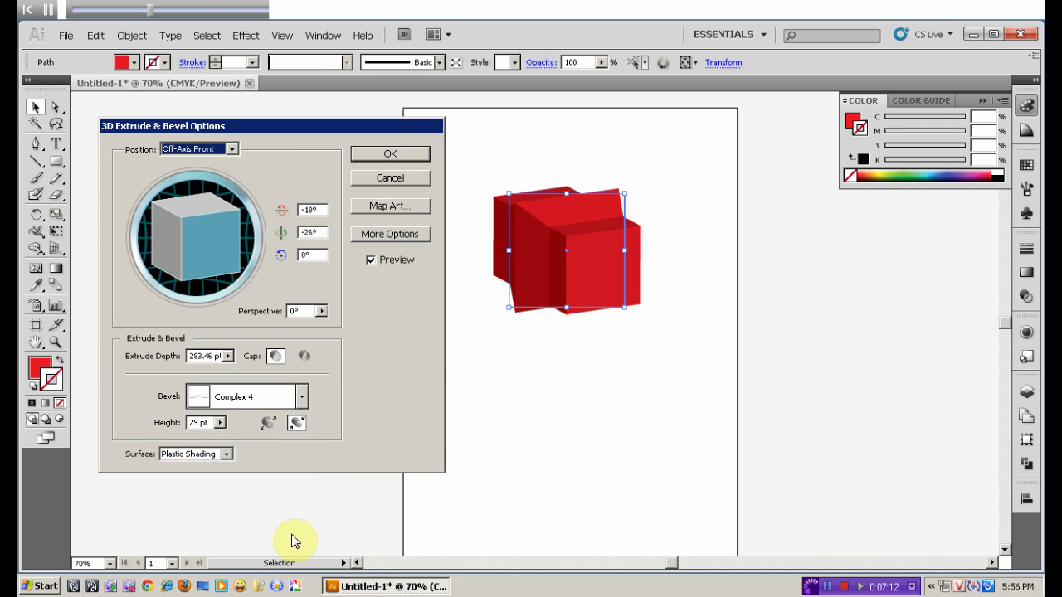
- Set the bevel to Cove and freely rotate the cube to a new angle
left_click(302, 396)
left_click_drag(300, 434, 299, 518)
left_click(225, 478)
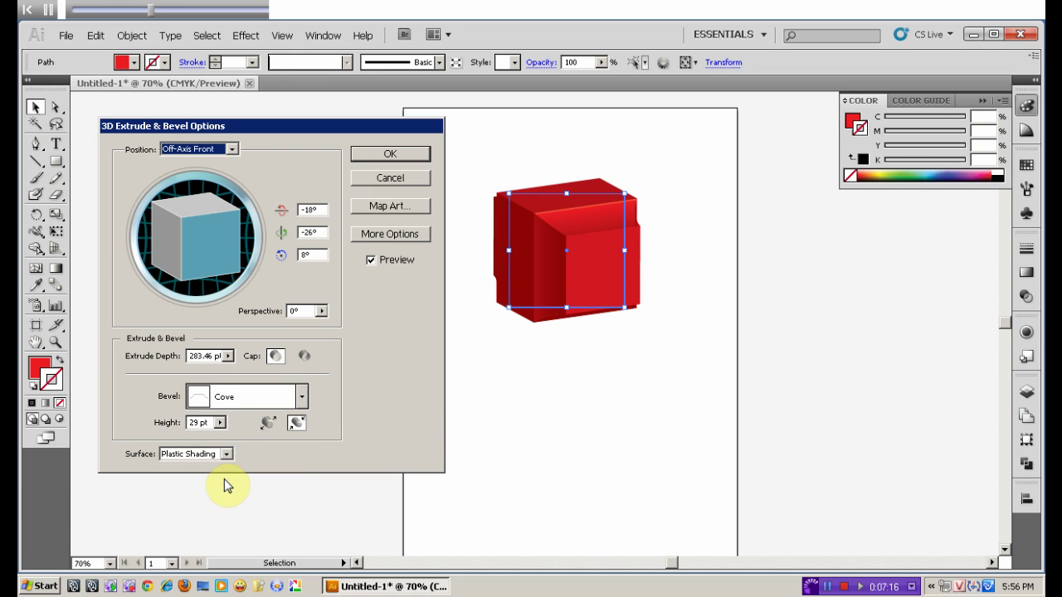
mouse_move(220, 240)
left_mouse_down()
mouse_move(268, 244)
mouse_move(214, 239)
mouse_move(208, 268)
mouse_move(226, 269)
left_mouse_up()
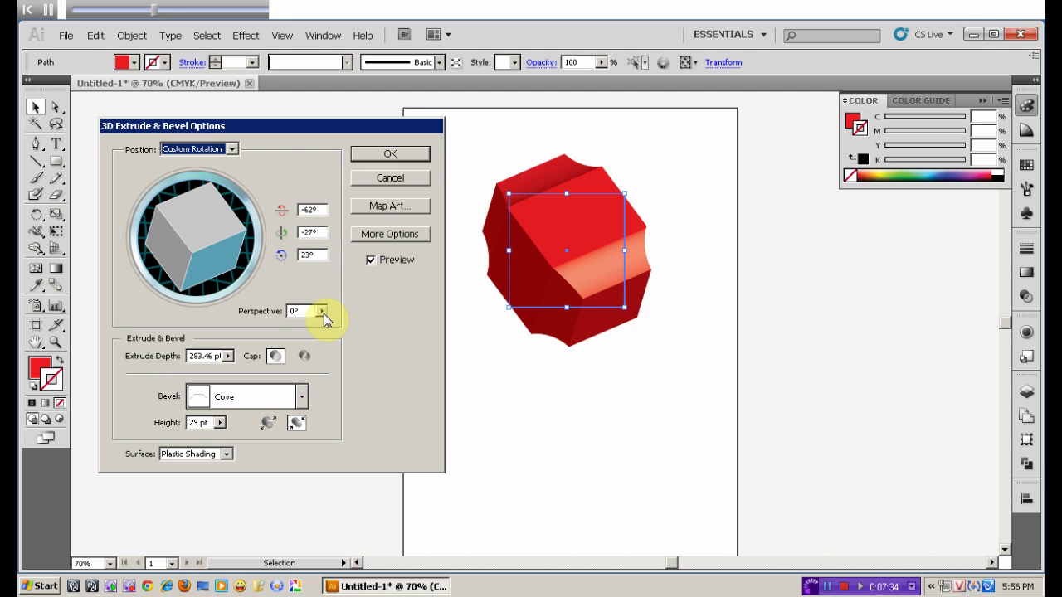
- Set the bevel back to None, leaving plain edges at -62°, -27°, 23°
left_click(302, 398)
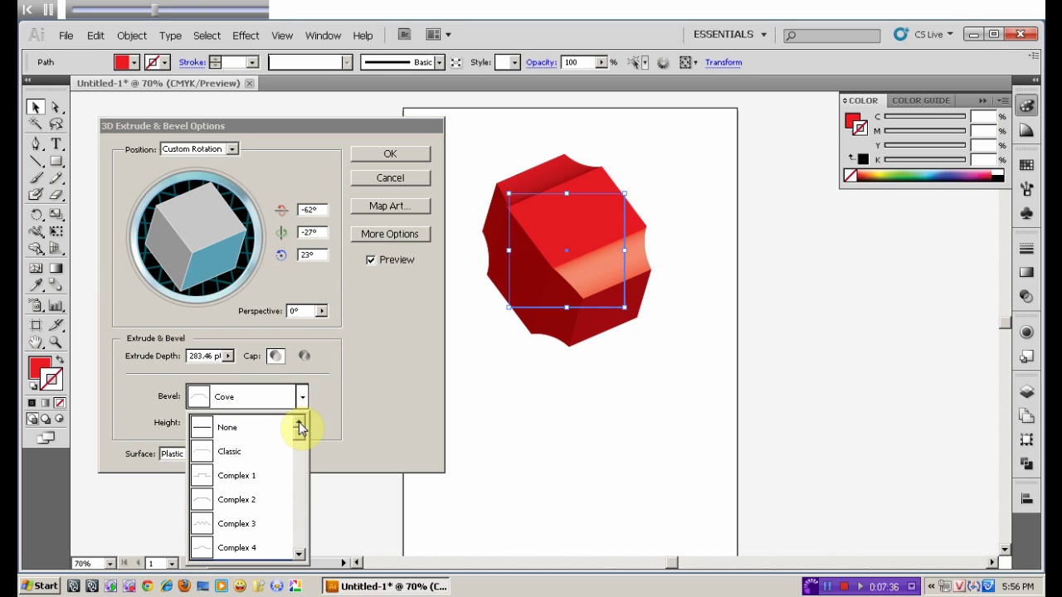
left_click(204, 428)
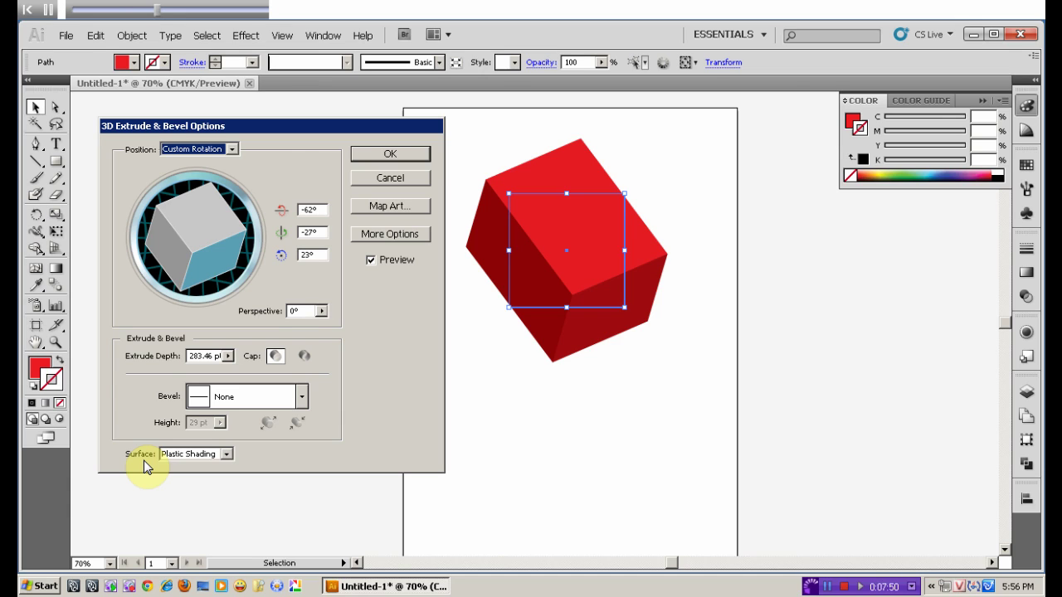
- Preview the cube's surface as Wireframe, No Shading, Diffuse Shading, then return to Plastic Shading
left_click(229, 455)
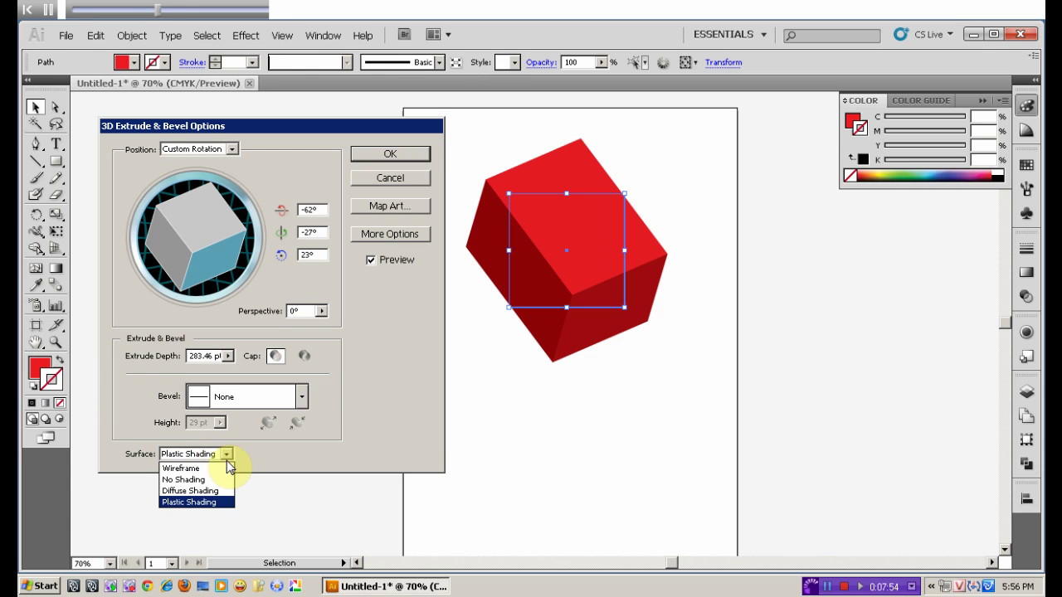
left_click(217, 468)
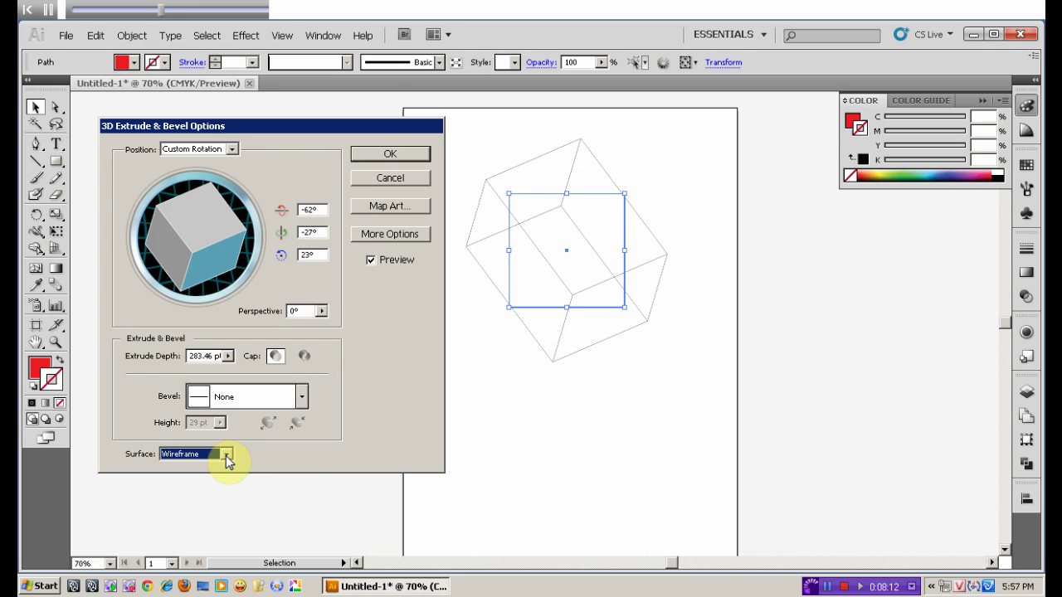
left_click(226, 456)
left_click(220, 481)
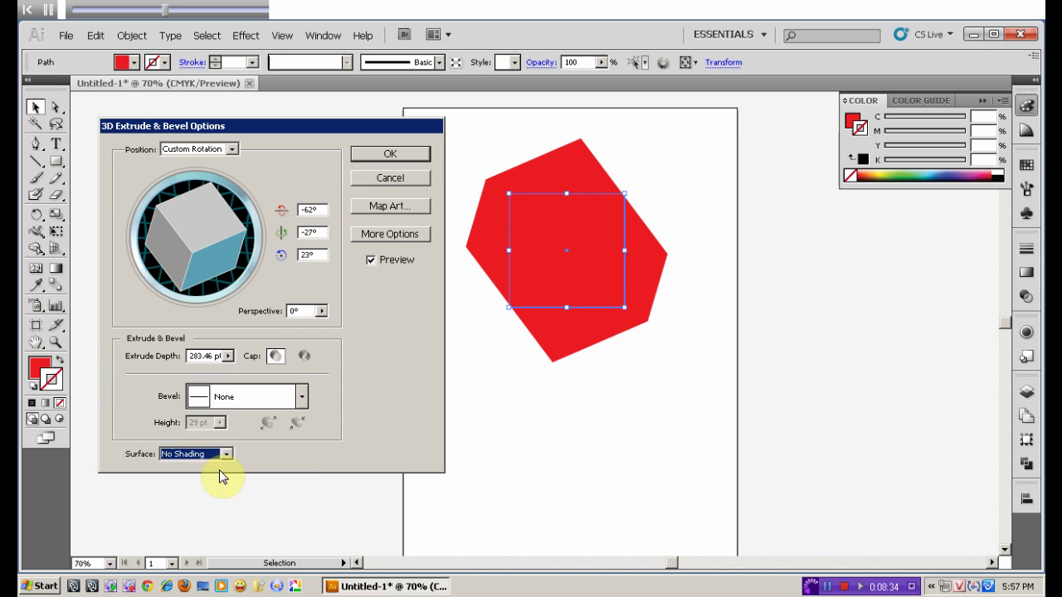
left_click(225, 455)
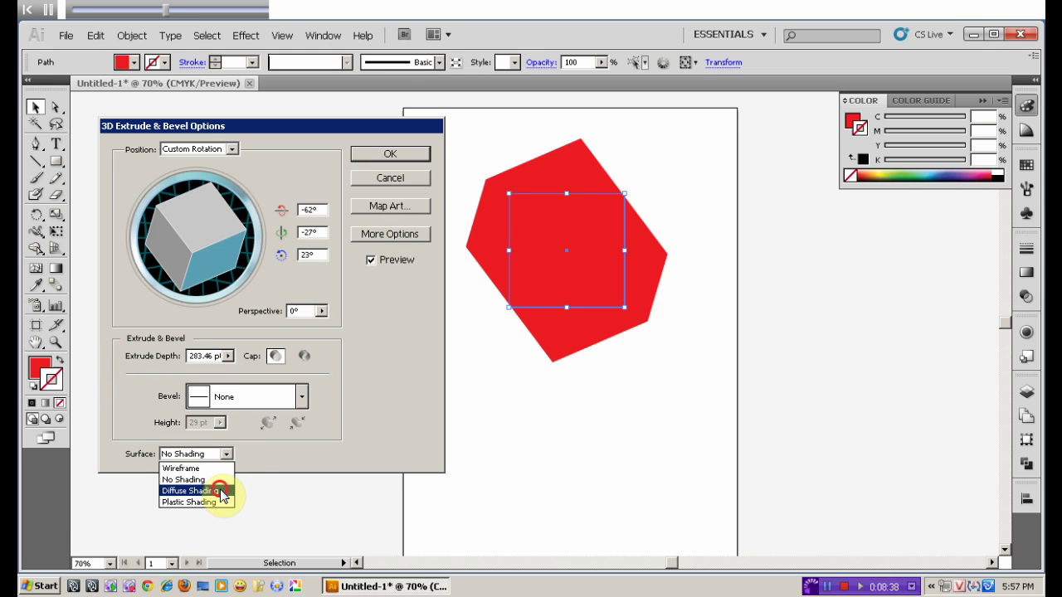
left_click(221, 493)
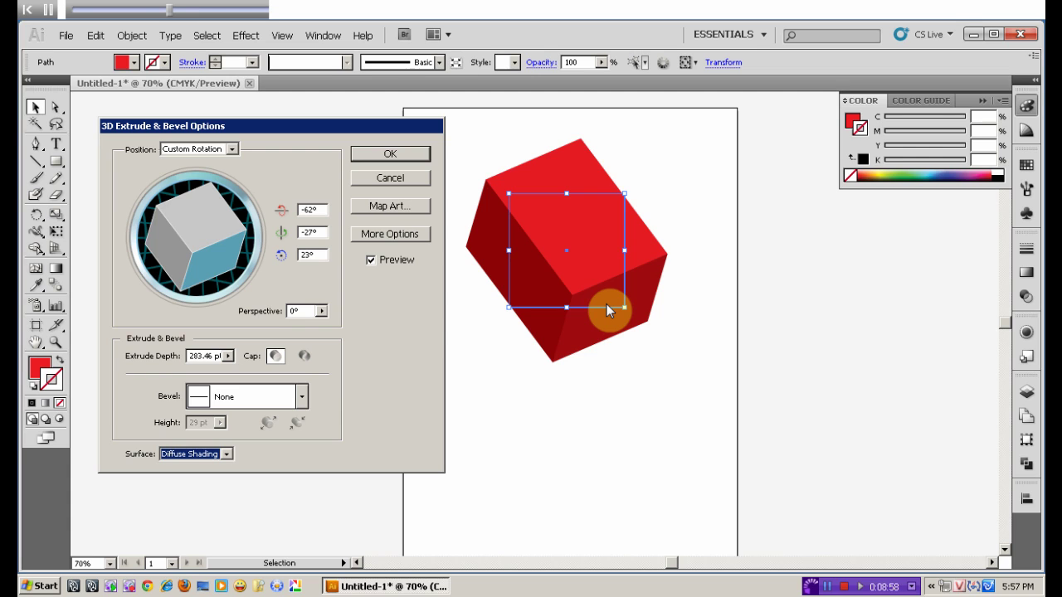
left_click(226, 454)
left_click(202, 503)
- Return the cube to the Off-Axis Front position preset (-18°, -26°, 8°)
left_click(232, 150)
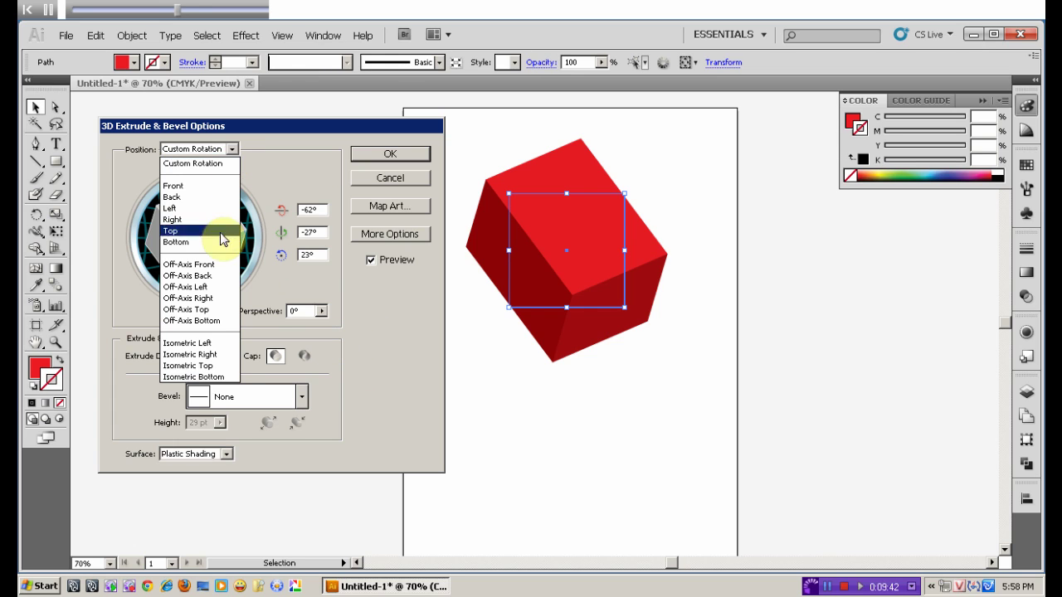
left_click(208, 265)
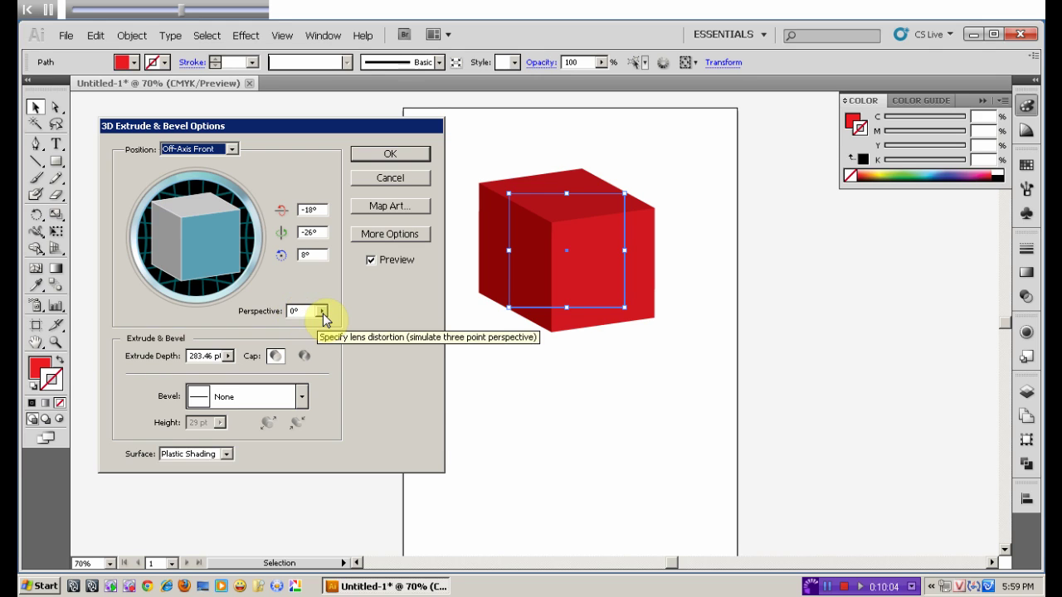
- Raise the cube's perspective to 118° and rotate it to a custom -44°, -34°, 18°
left_click(323, 313)
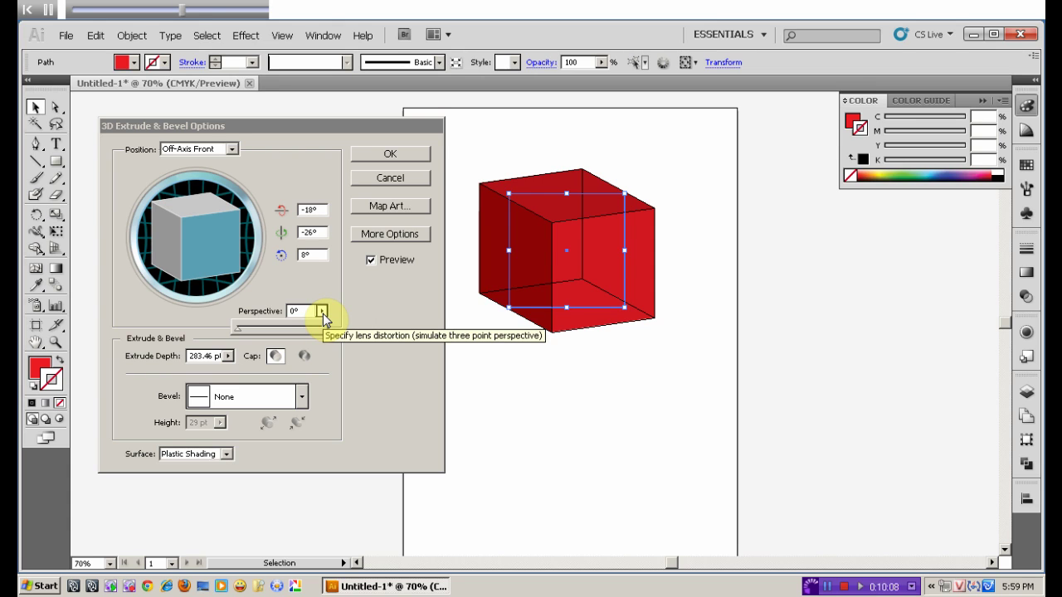
left_click_drag(240, 330, 252, 330)
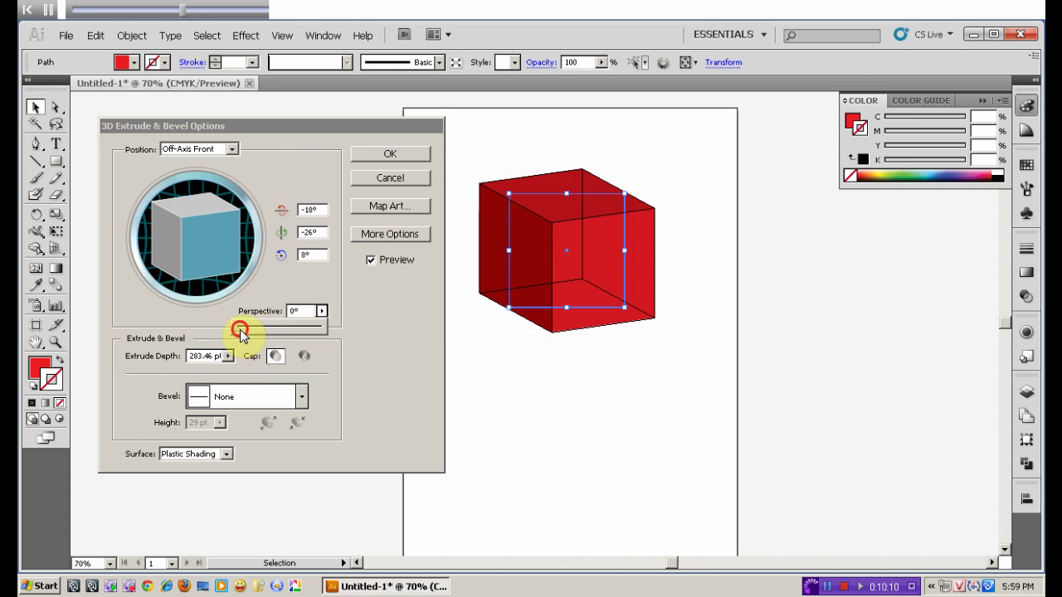
left_click_drag(251, 330, 304, 332)
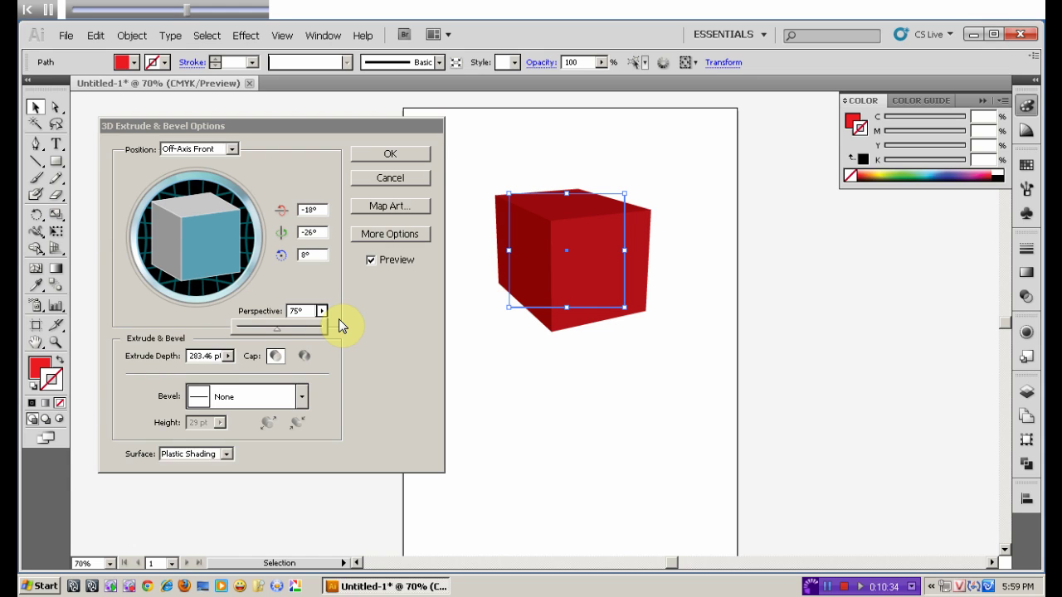
left_click(278, 329)
mouse_move(279, 332)
left_mouse_down()
mouse_move(322, 330)
mouse_move(297, 332)
left_mouse_up()
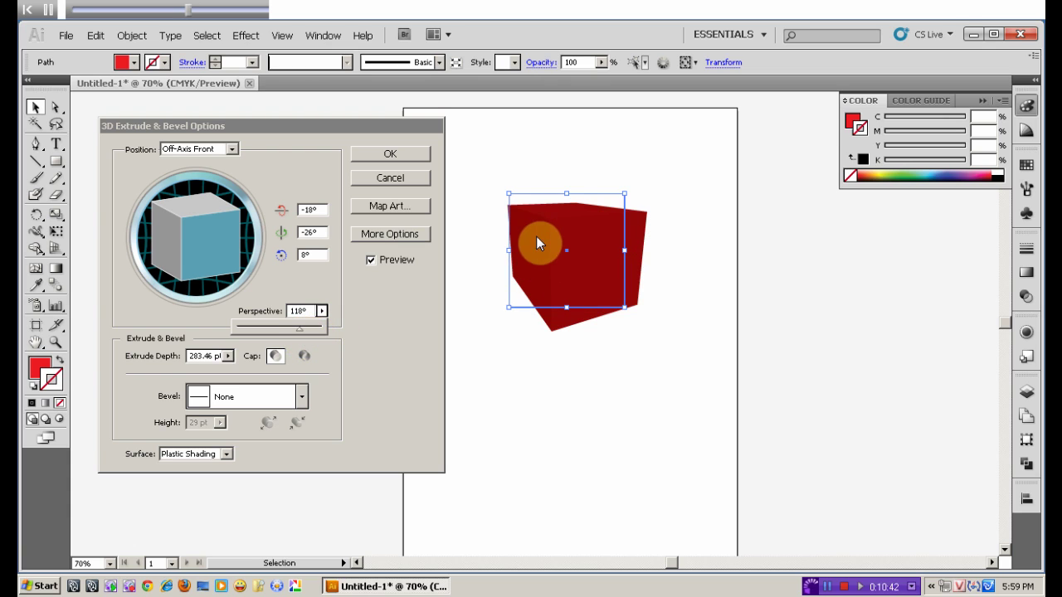
left_click(249, 249)
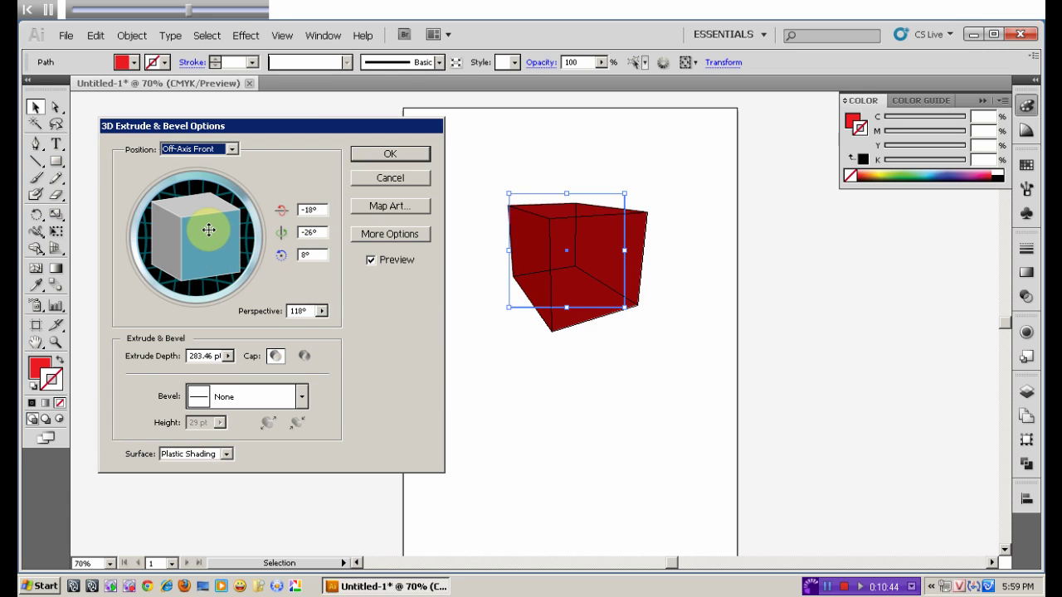
mouse_move(211, 235)
left_mouse_down()
mouse_move(197, 238)
mouse_move(205, 252)
mouse_move(225, 246)
left_mouse_up()
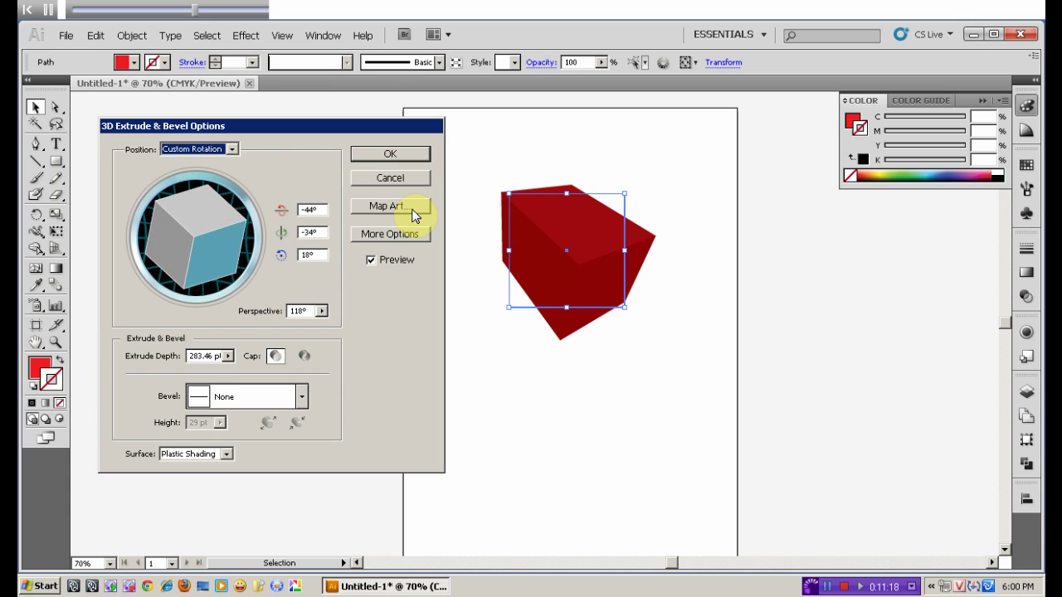
- In Map Art, assign the Grime symbol to surface 1 of 6
left_click(413, 213)
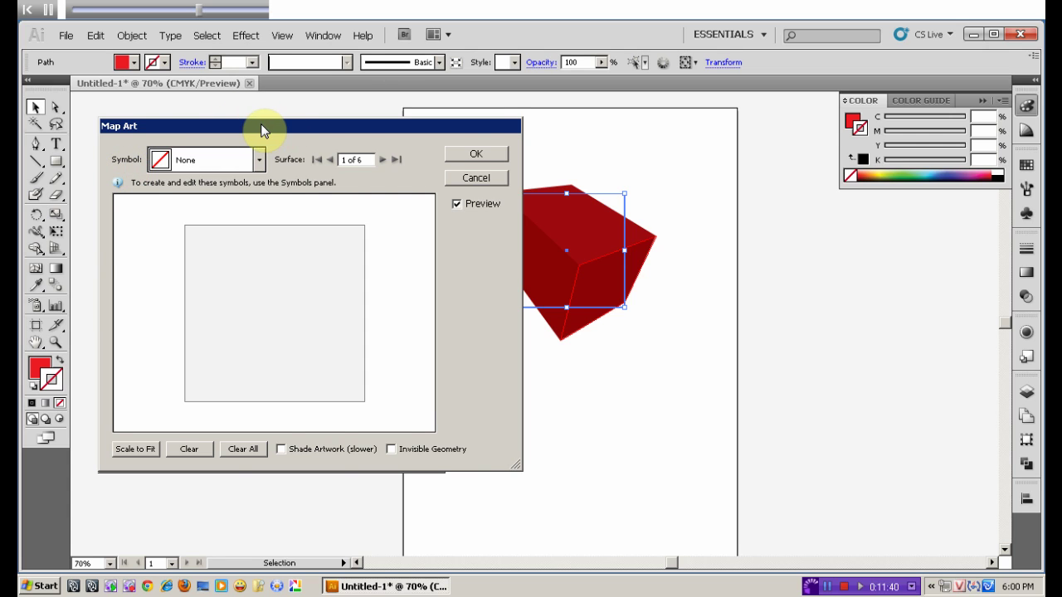
left_click_drag(267, 123, 242, 124)
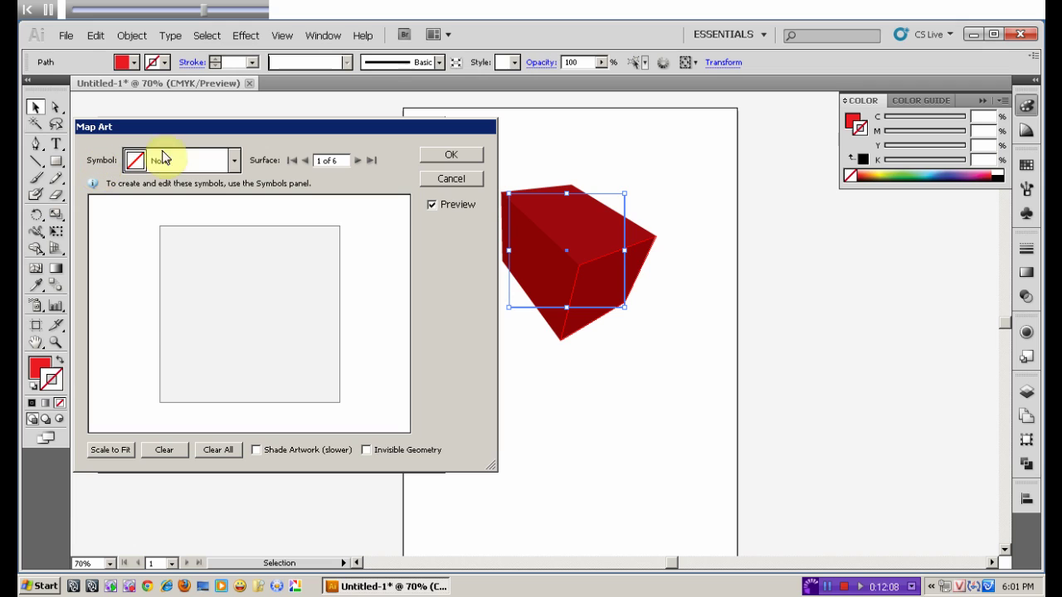
left_click(234, 161)
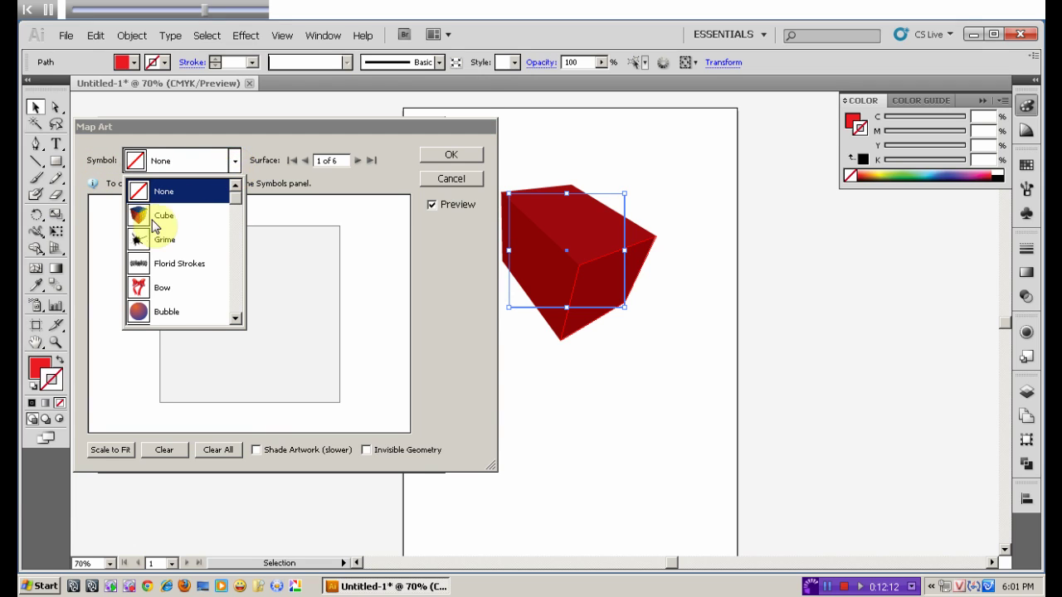
left_click(141, 239)
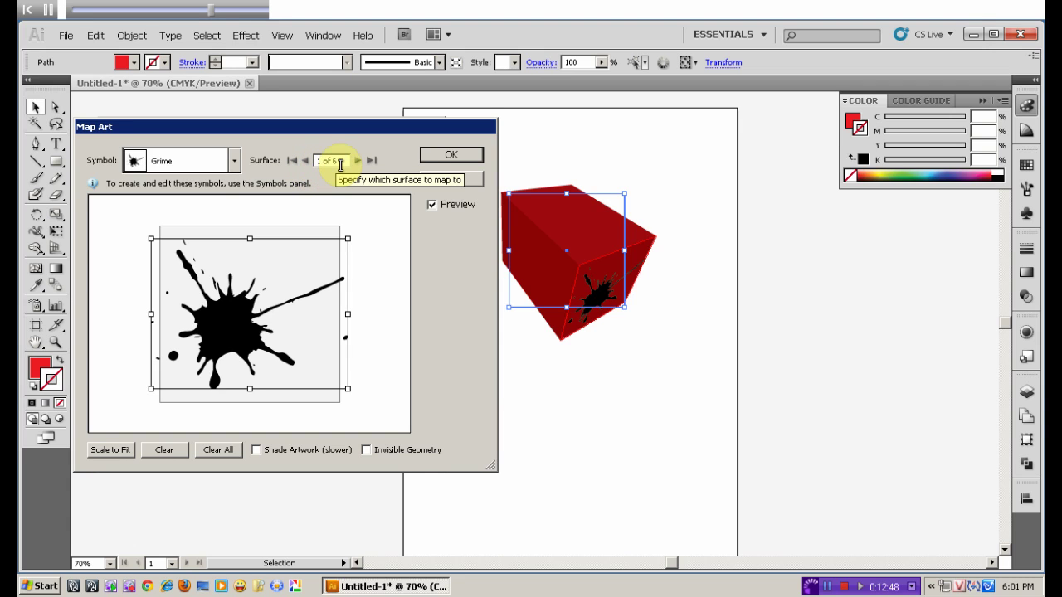
left_click(588, 249)
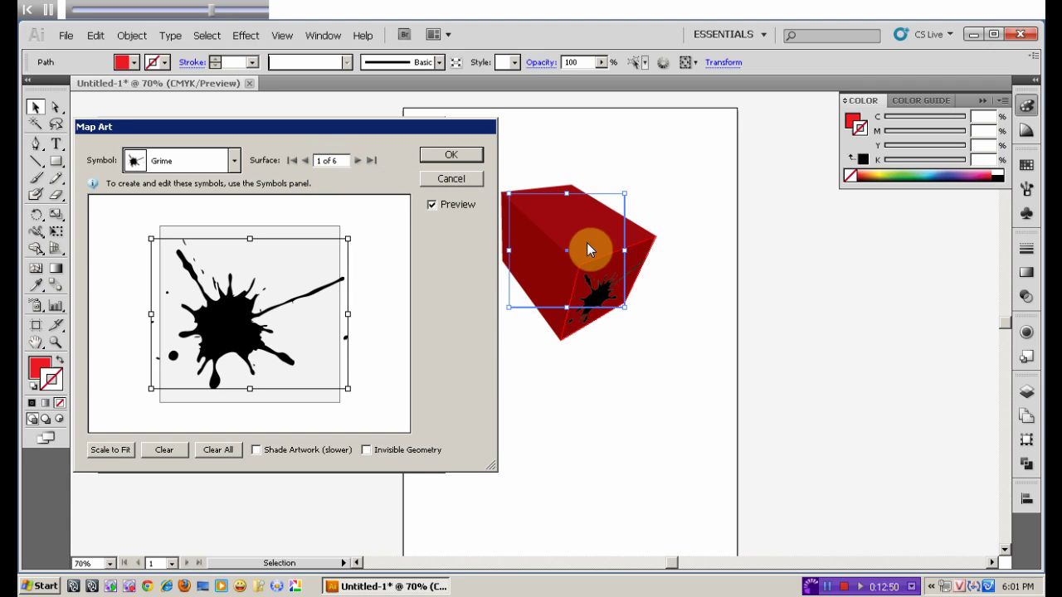
- Reposition and narrow the Grime splat, scale it to fit surface 1, and confirm the mapping
left_click_drag(581, 269, 612, 257)
mouse_move(629, 299)
left_mouse_down()
mouse_move(579, 267)
mouse_move(650, 236)
mouse_move(634, 288)
mouse_move(571, 337)
mouse_move(577, 284)
left_mouse_up()
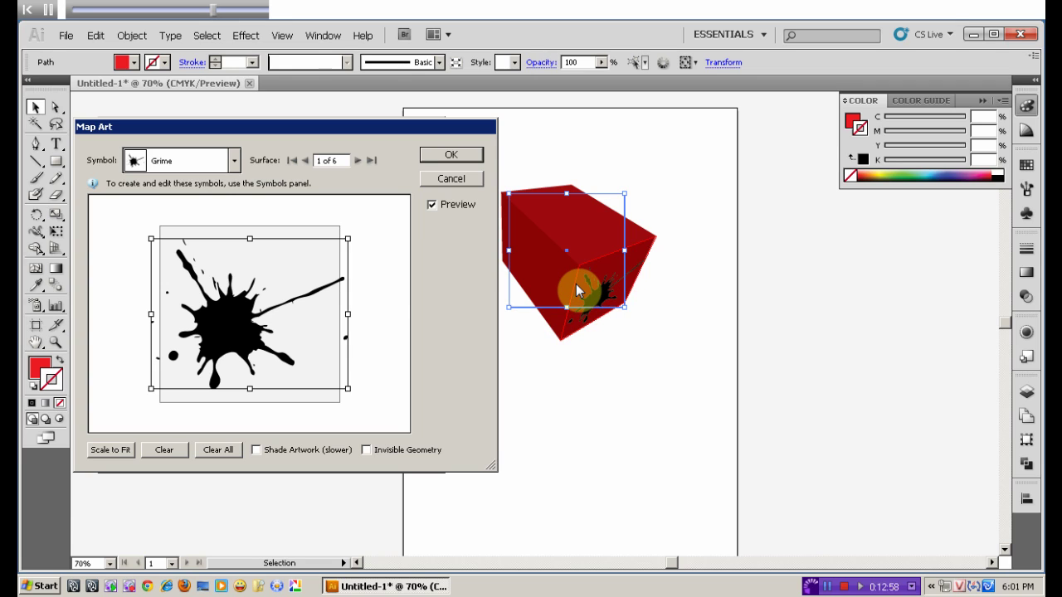
left_click_drag(347, 314, 333, 315)
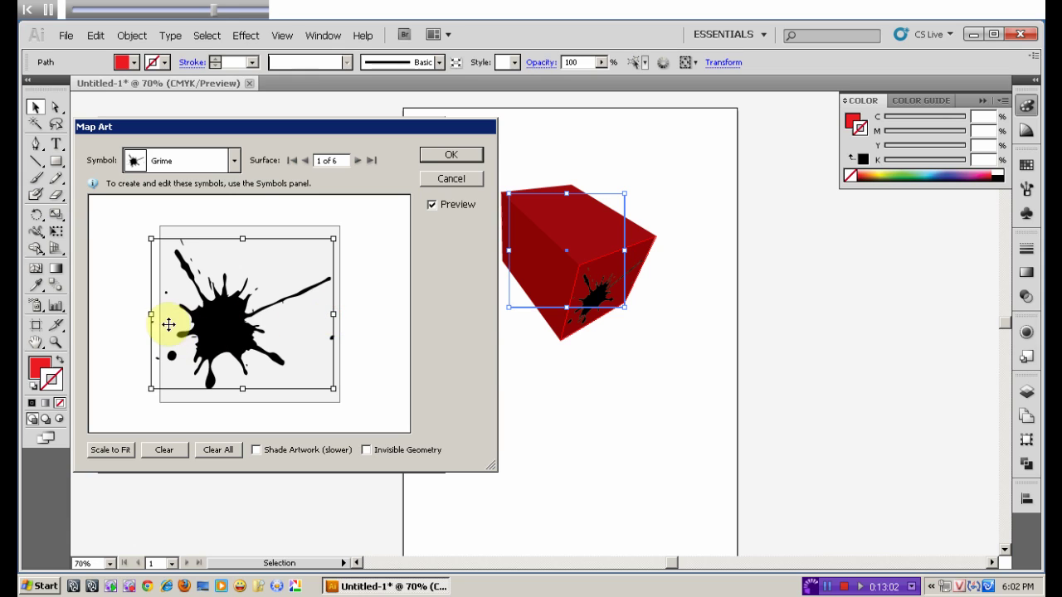
left_click_drag(151, 314, 172, 315)
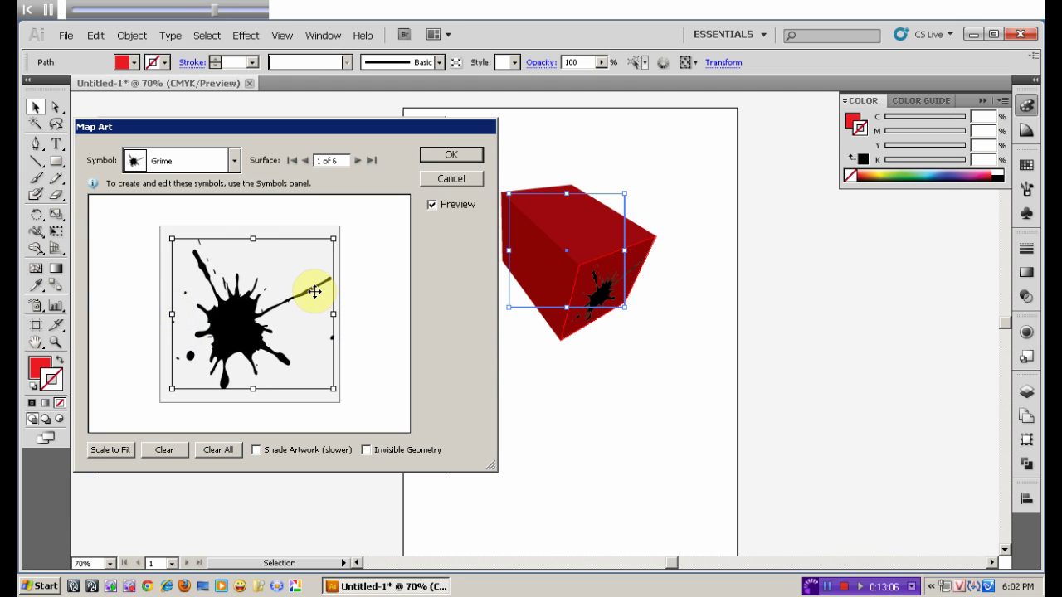
left_click_drag(248, 327, 240, 319)
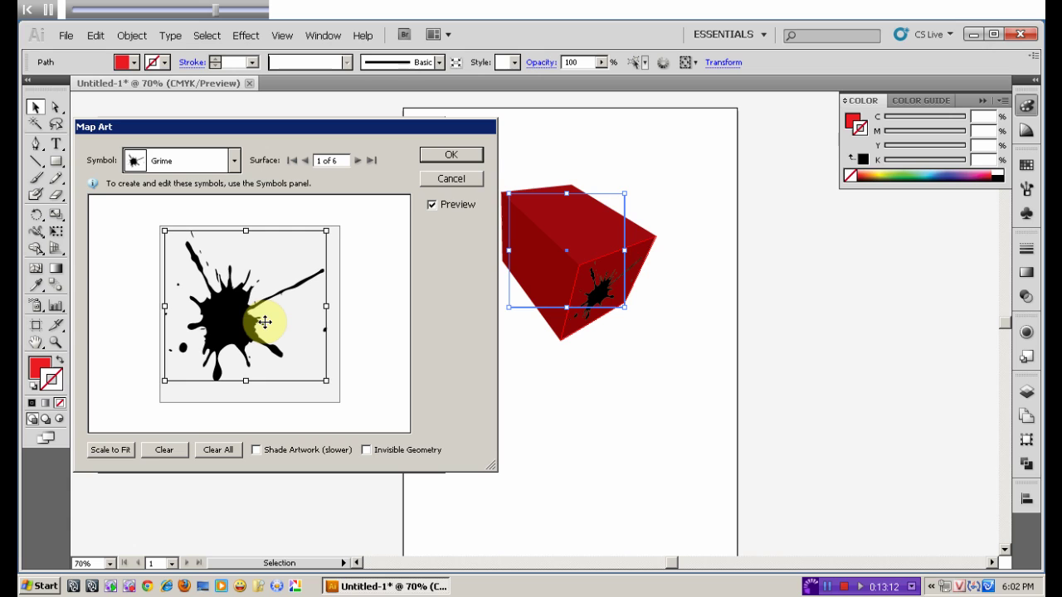
left_click(113, 454)
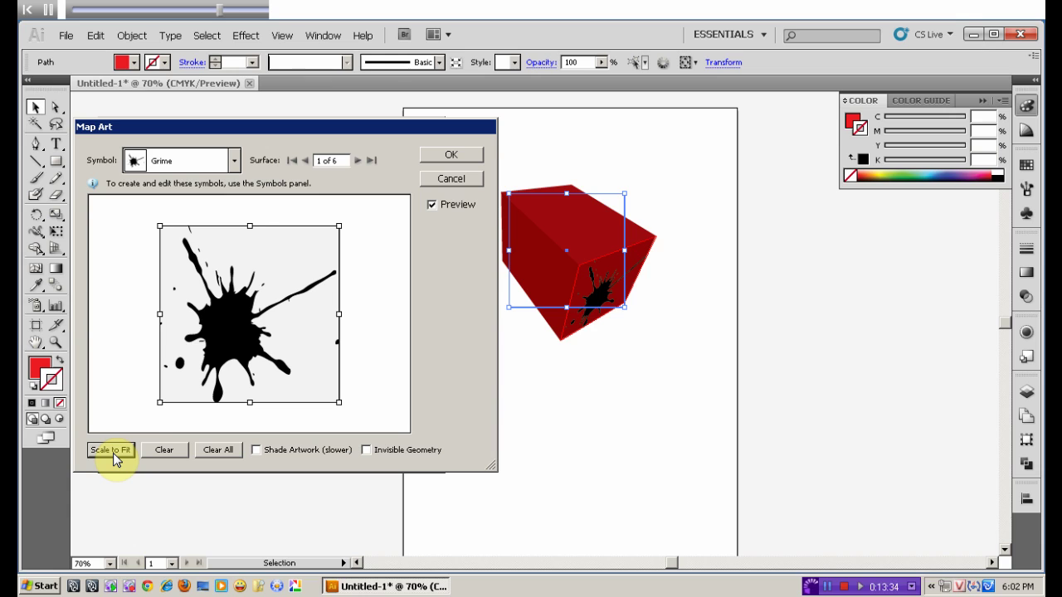
left_click(453, 155)
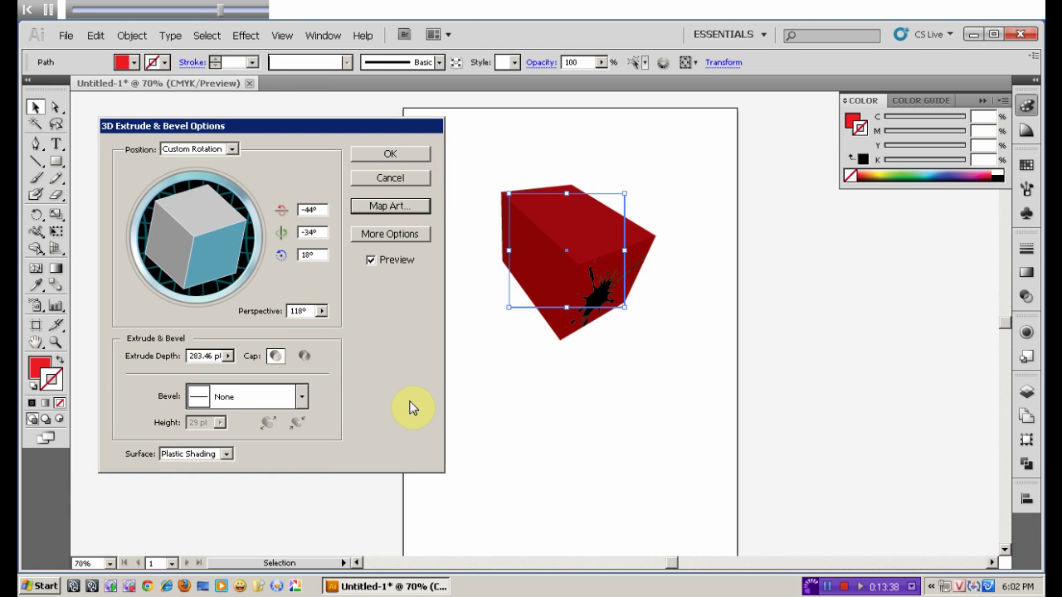
- Rotate the box to 16°, -32°, 7° with the splattered face forward and apply the 3D effect
mouse_move(225, 244)
left_mouse_down()
mouse_move(210, 249)
mouse_move(225, 213)
left_mouse_up()
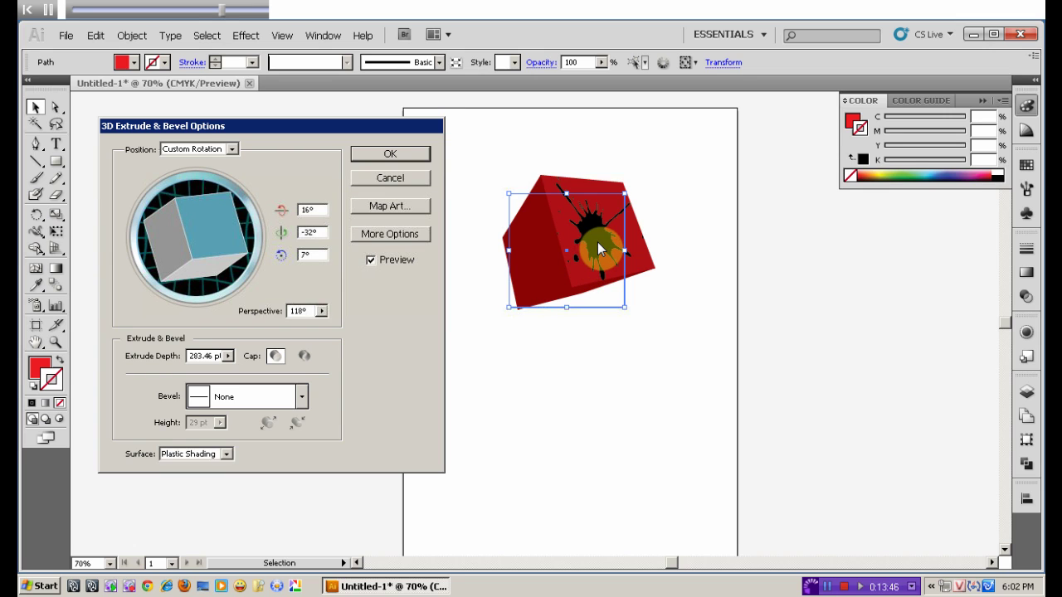
left_click(402, 156)
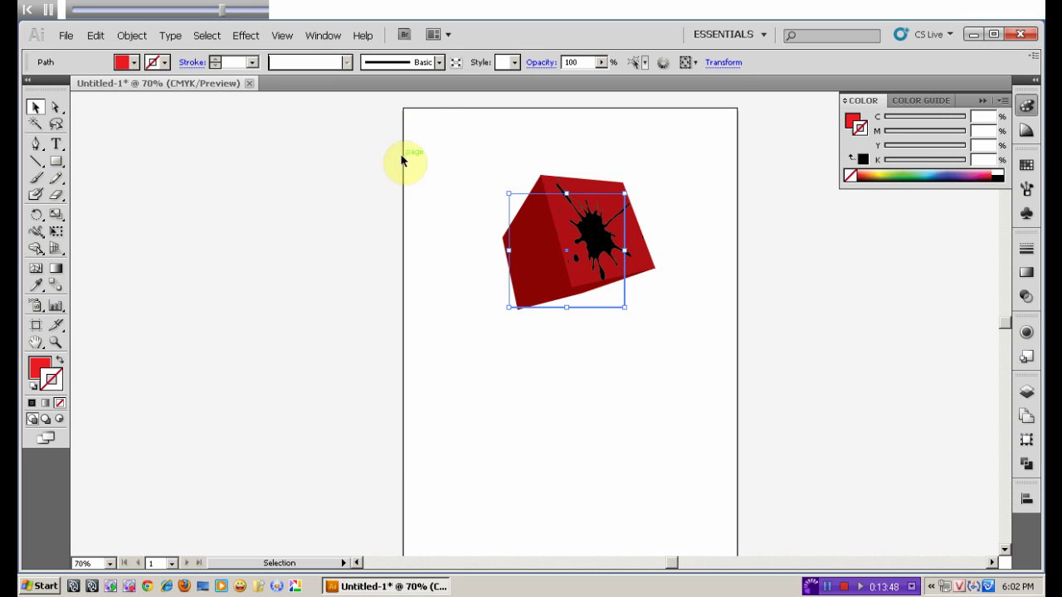
- Deselect and reselect the splattered box, then bring up the Effect > 3D list
left_click(728, 321)
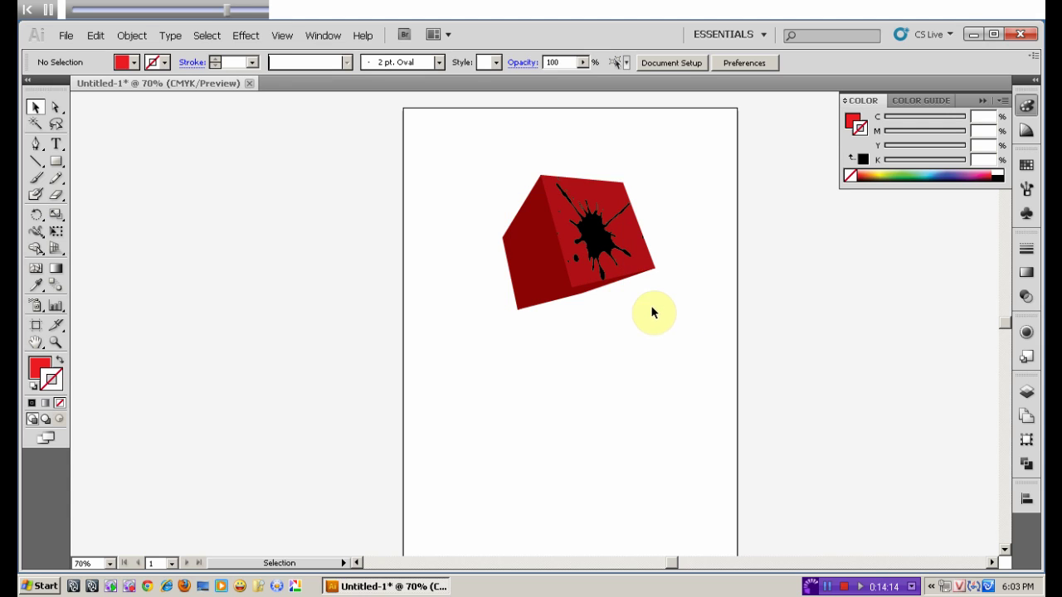
left_click(591, 247)
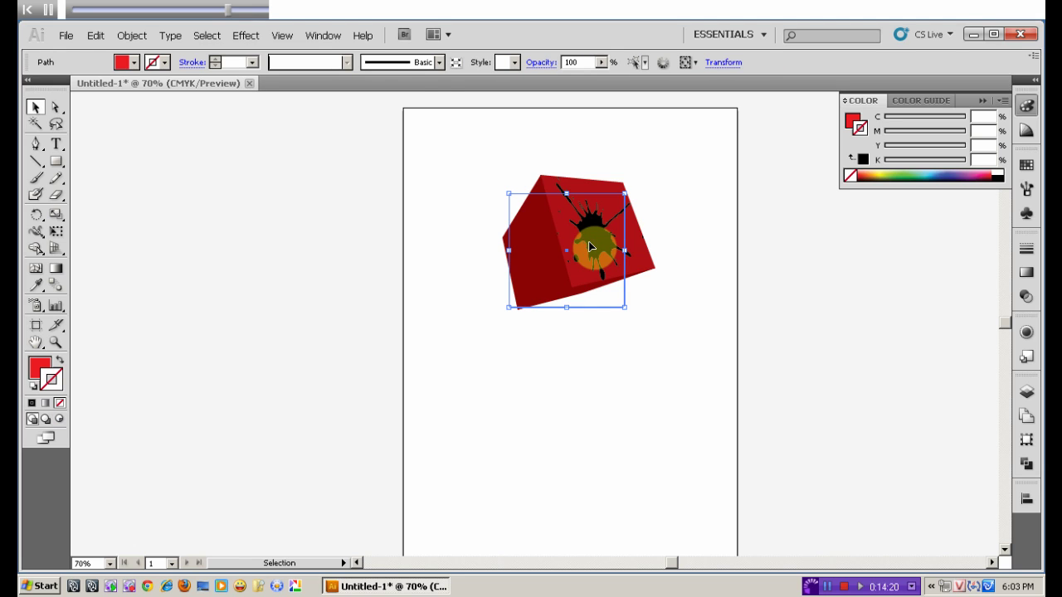
left_click(246, 36)
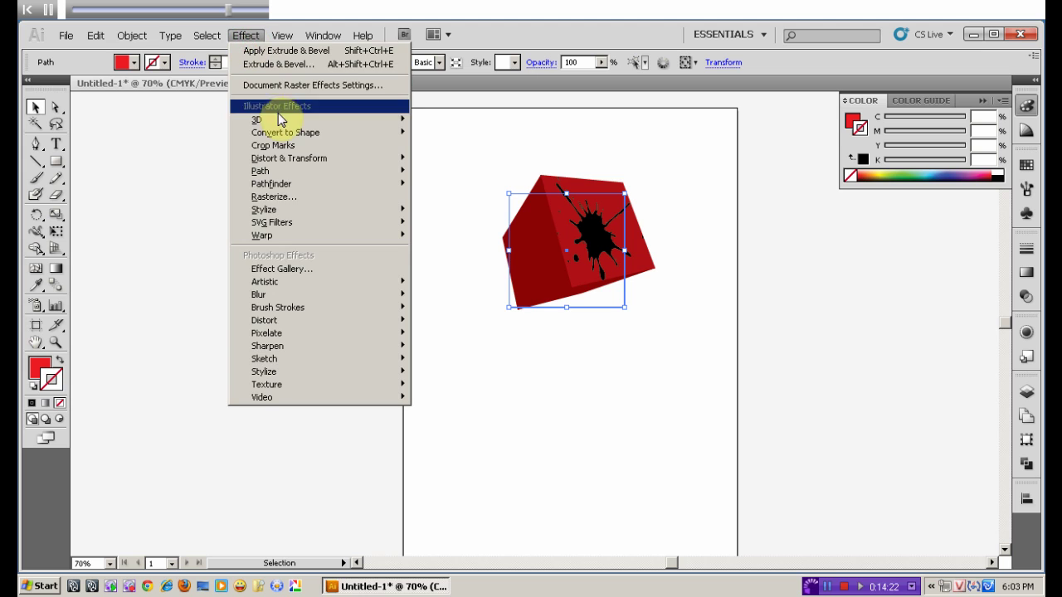
mouse_move(319, 119)
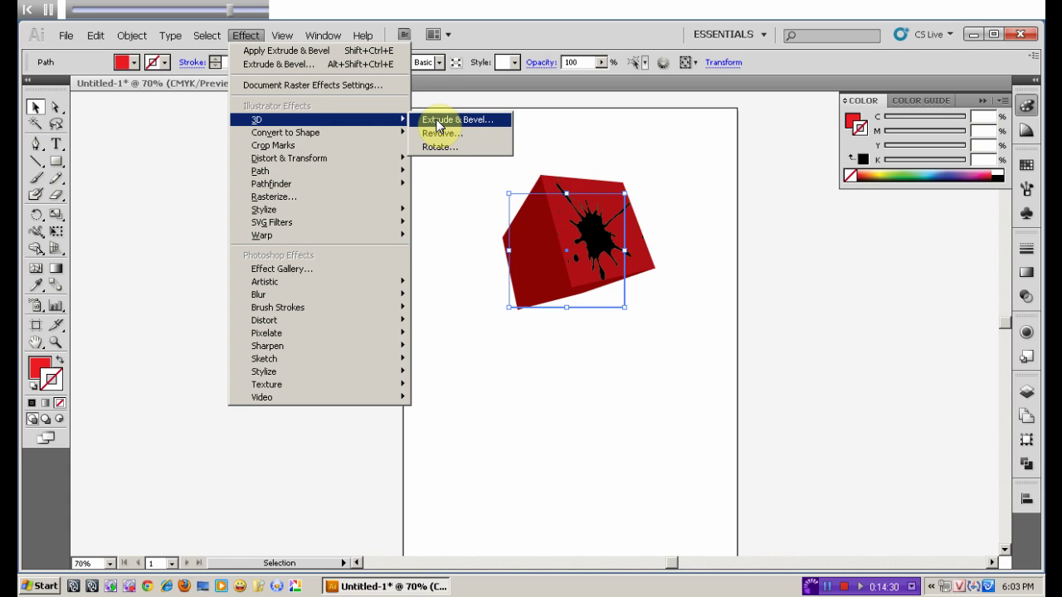
- Show the box's stroke, fill, 3D Extrude & Bevel and opacity in an enlarged Appearance panel
left_click(595, 192)
left_click(670, 208)
left_click(576, 241)
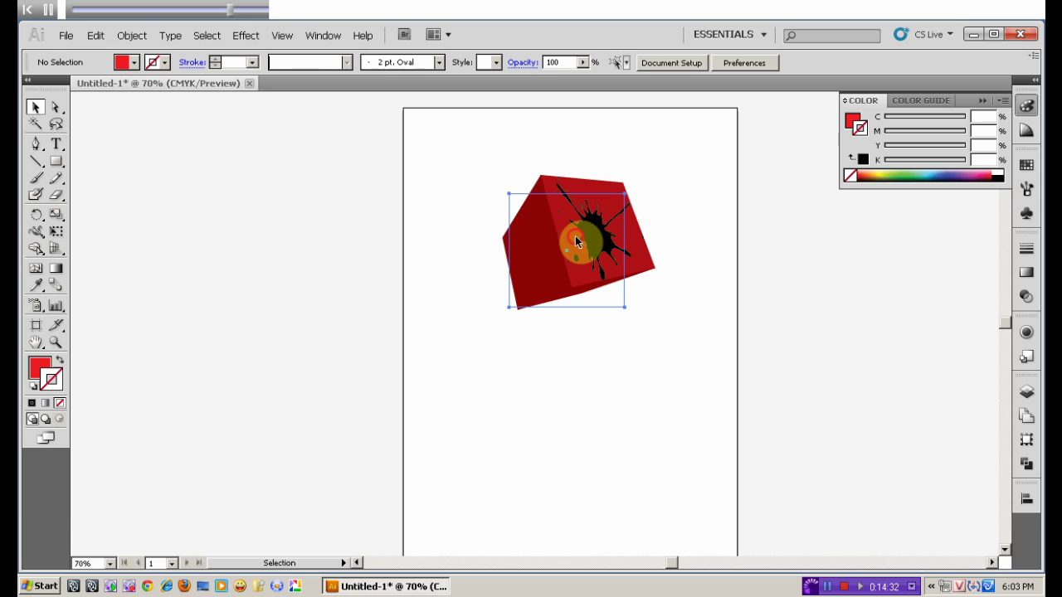
left_click(1026, 333)
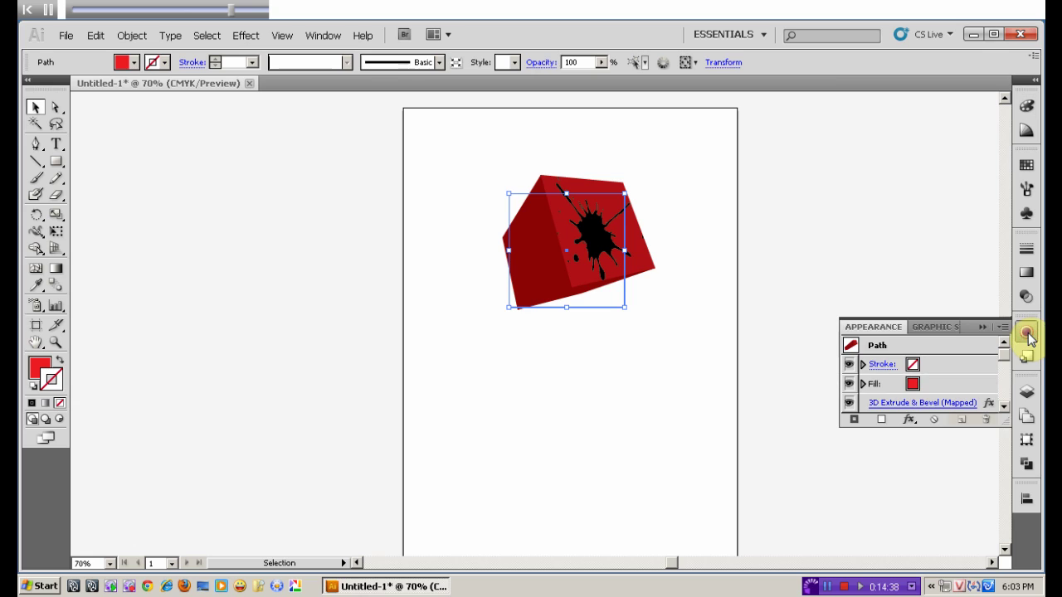
left_click_drag(1000, 424, 998, 479)
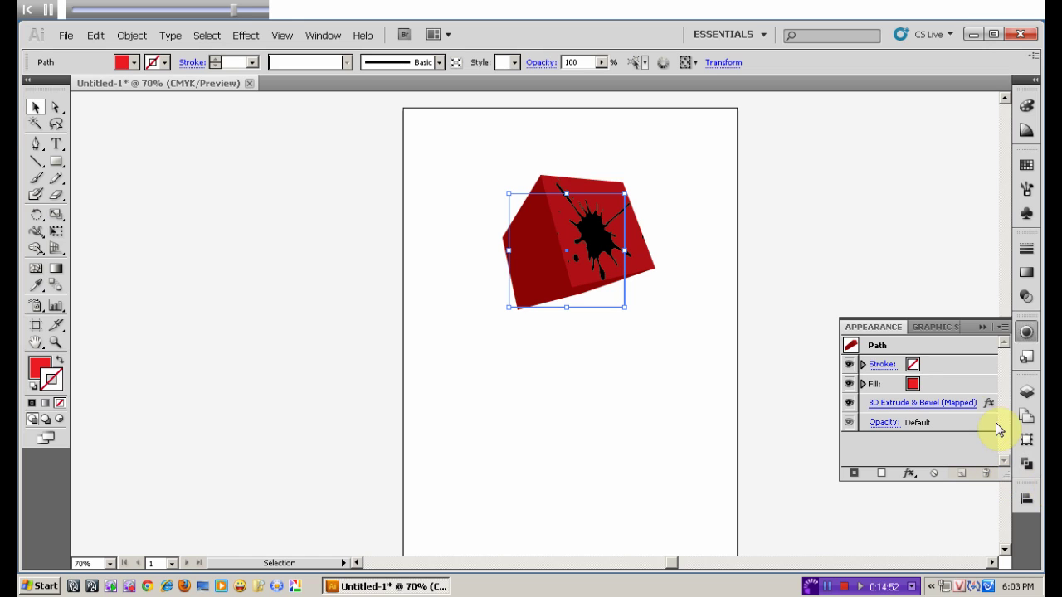
left_click(901, 410)
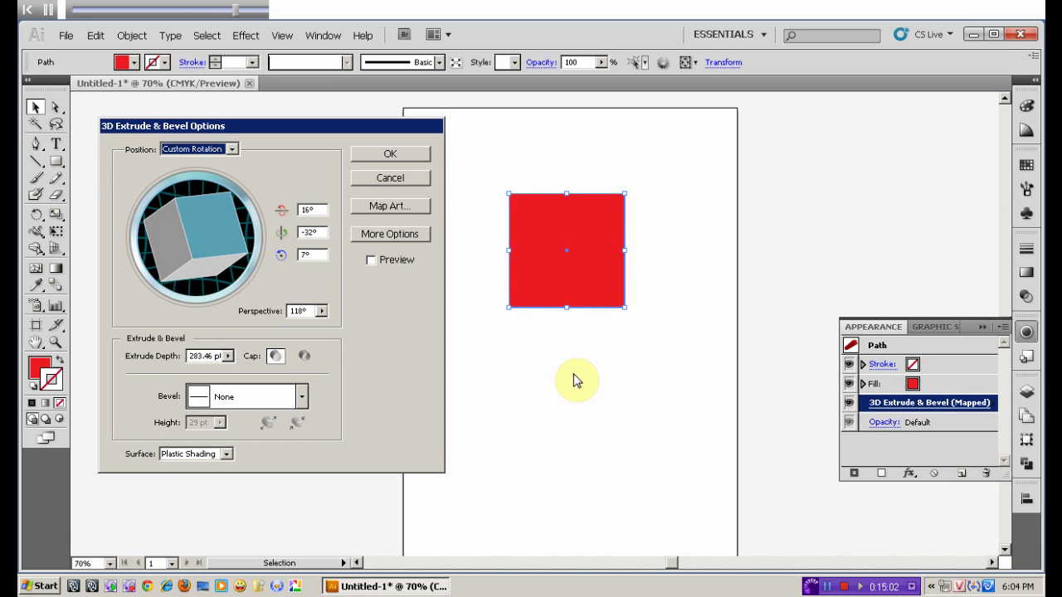
- With Preview on, rotate the box to -27°, -26°, 9° and flatten perspective to 0°
left_click(370, 260)
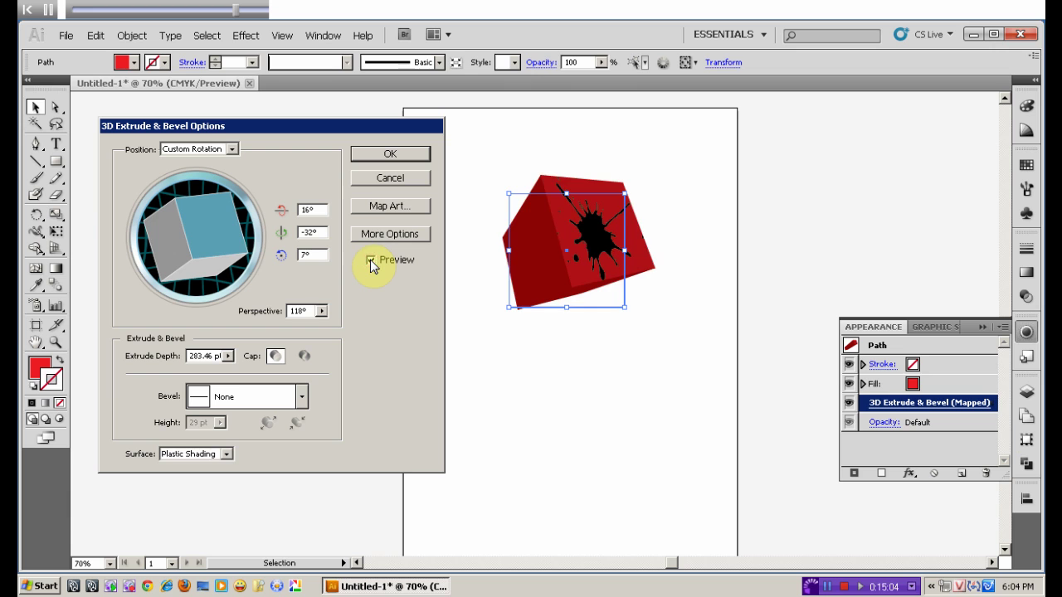
left_click_drag(235, 249, 232, 286)
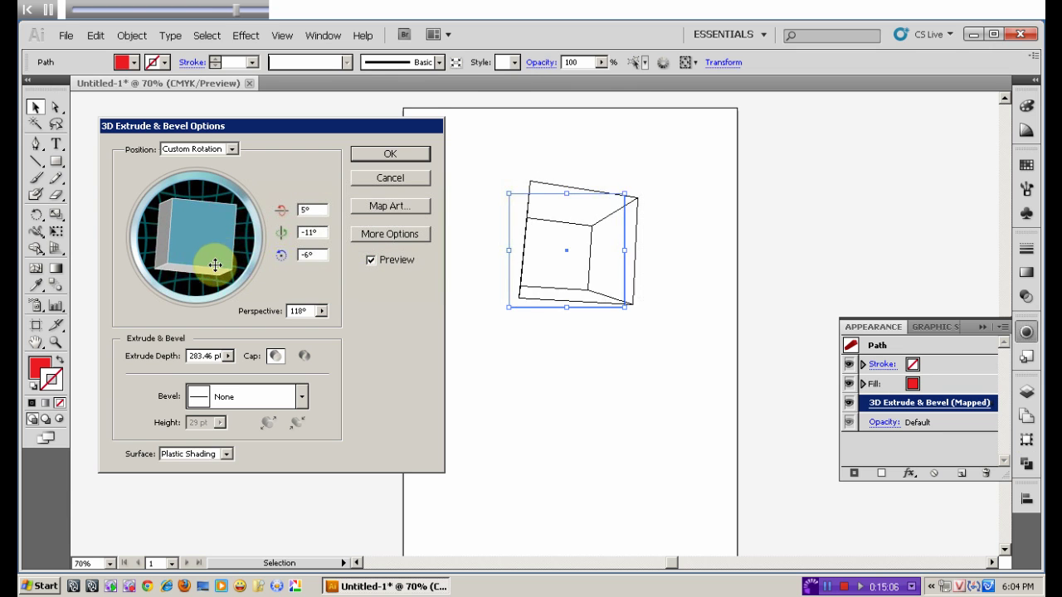
left_click_drag(232, 285, 208, 269)
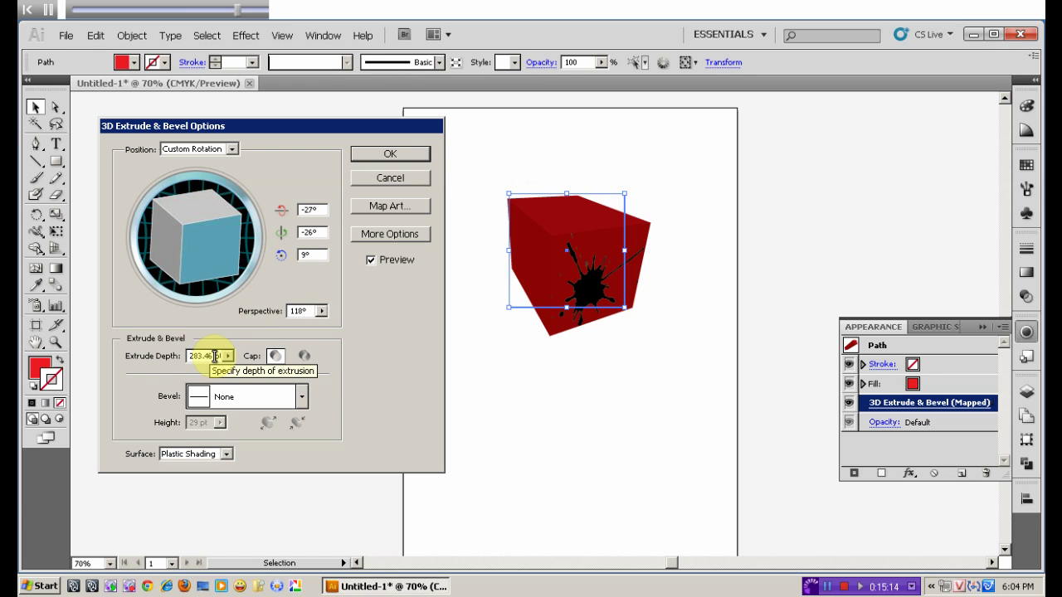
left_click(322, 311)
left_click_drag(300, 330, 237, 332)
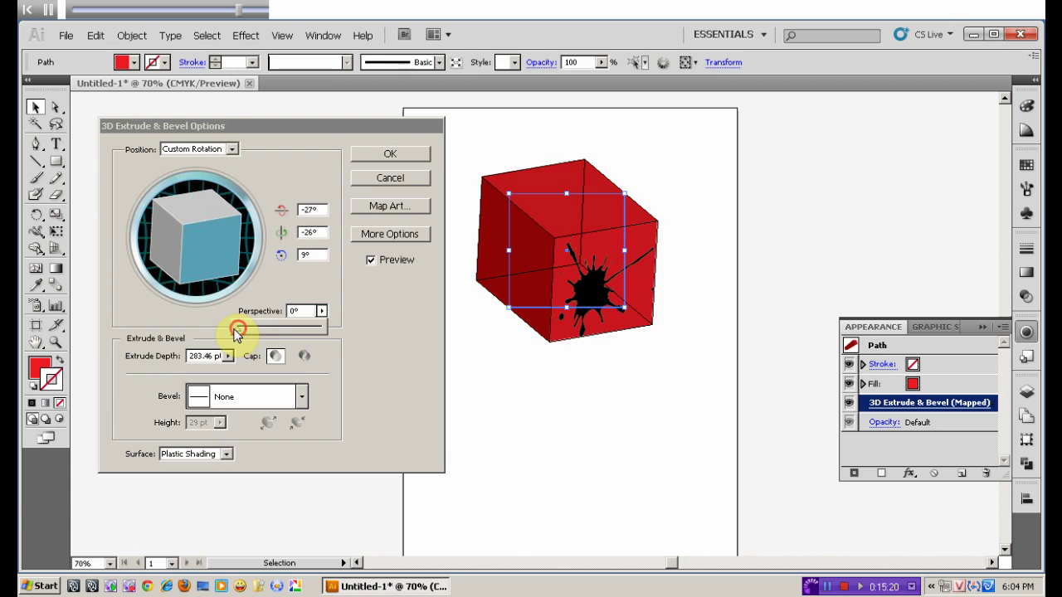
- Clear the Grime splat from surface 1 in Map Art, then confirm and apply the extrusion
left_click(399, 214)
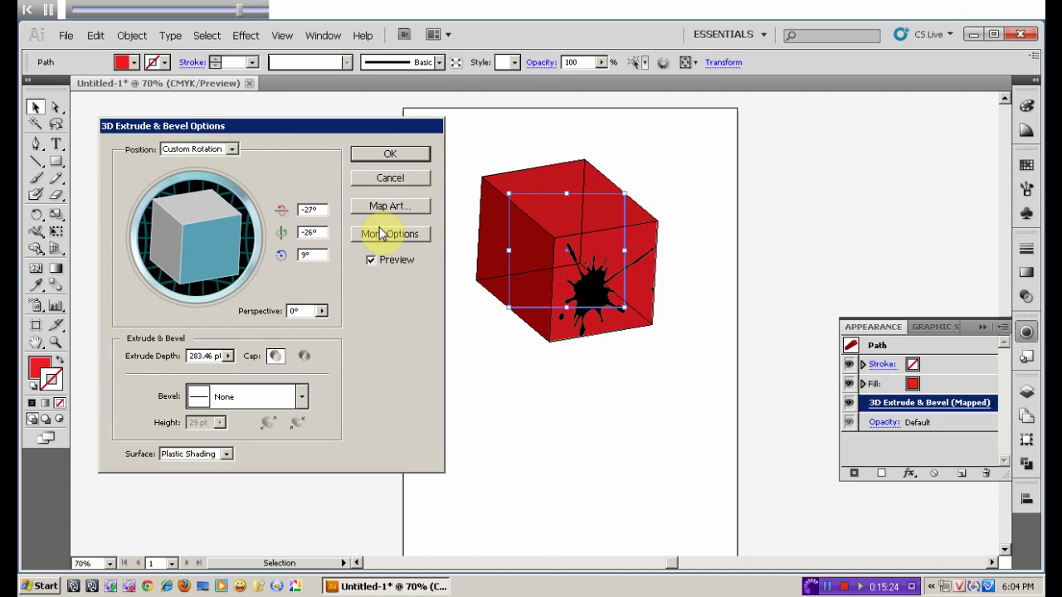
left_click(384, 210)
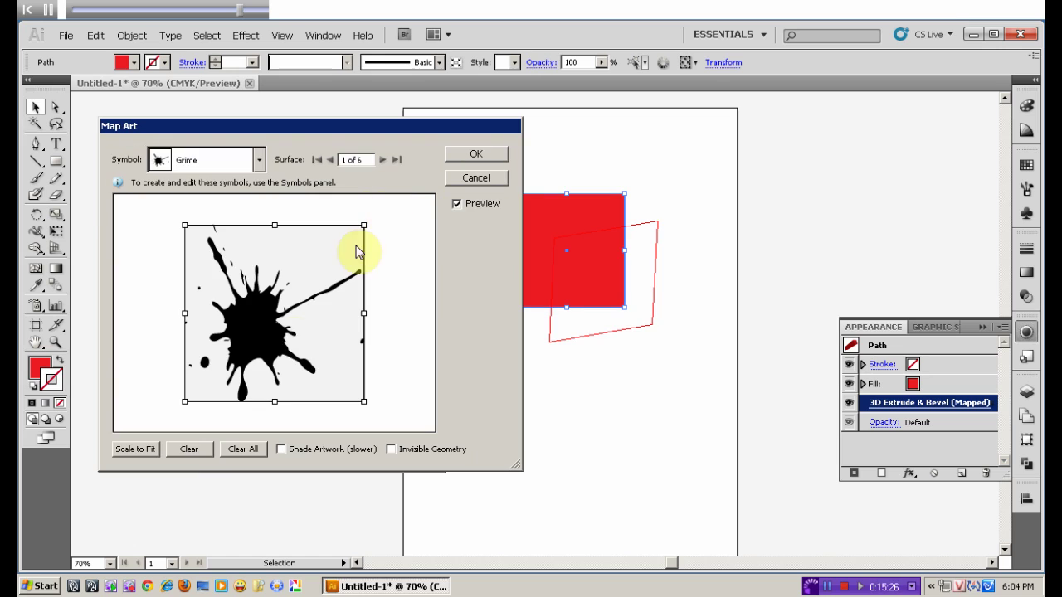
left_click(189, 449)
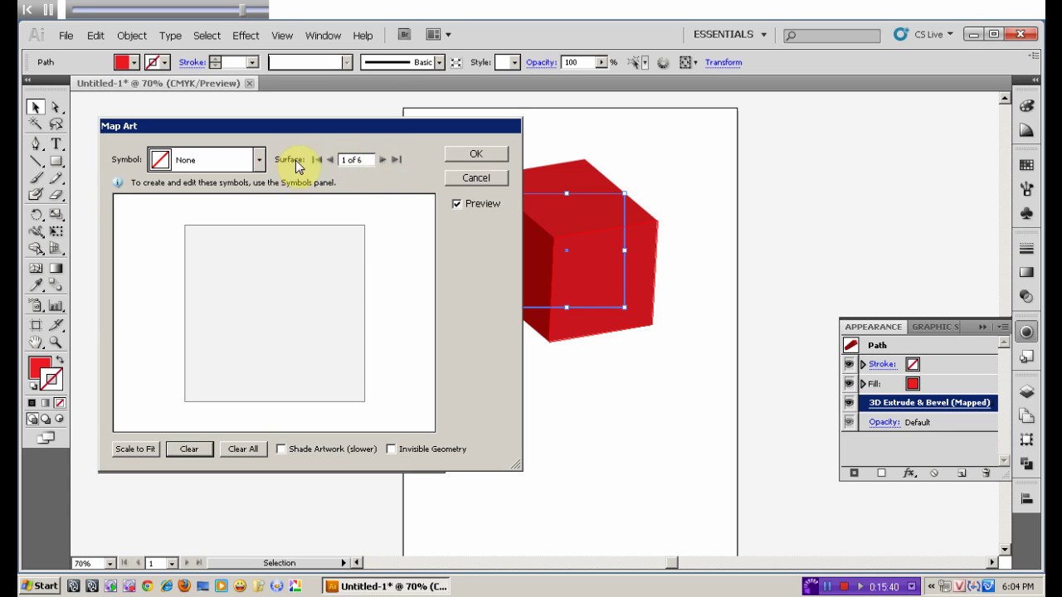
left_click(381, 160)
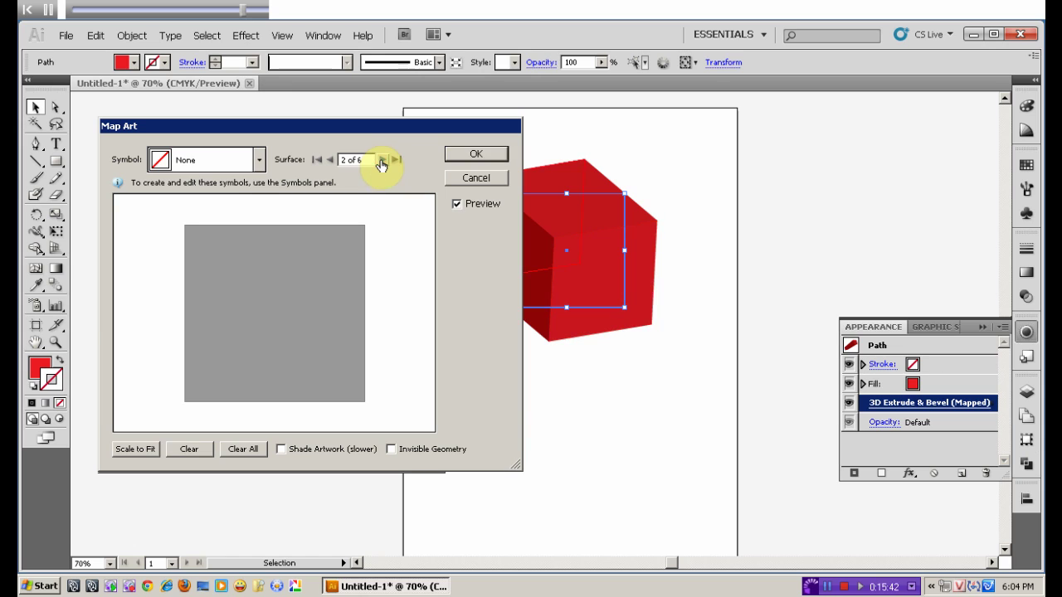
left_click_drag(361, 128, 311, 128)
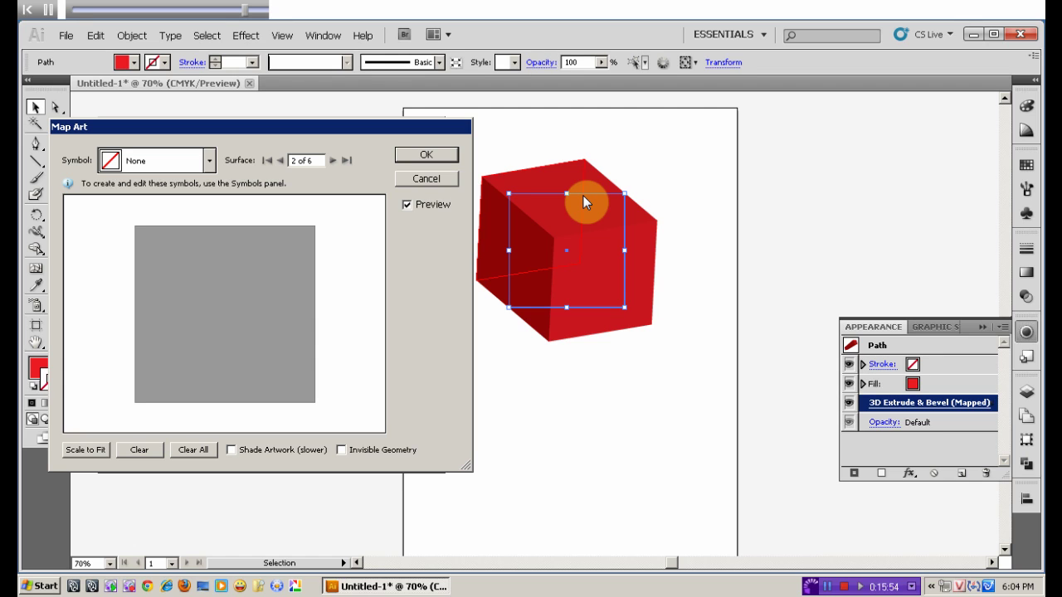
left_click(440, 158)
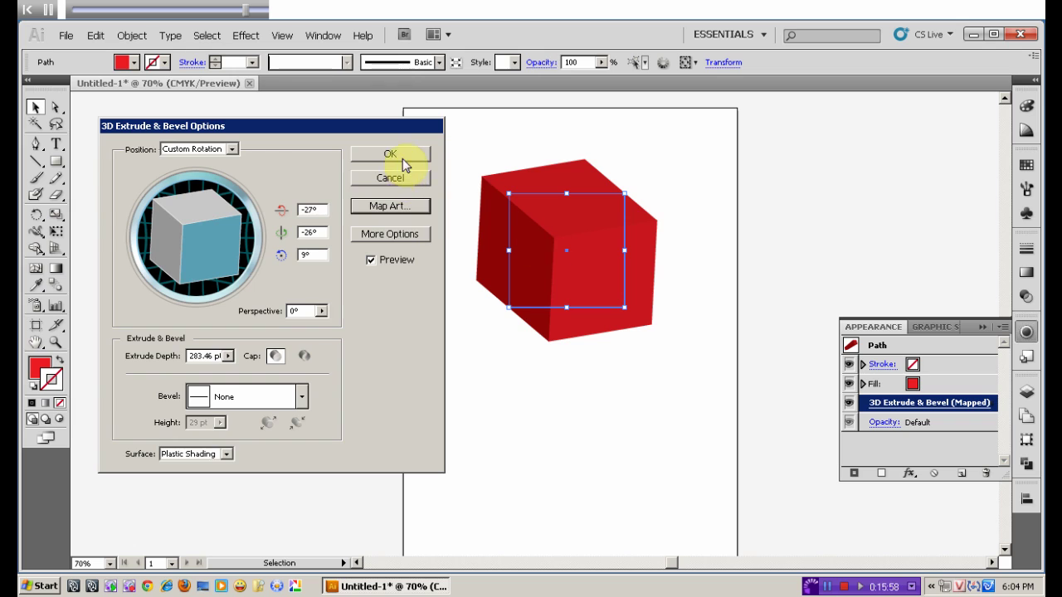
left_click(403, 159)
- Deselect the finished red 3D cube
left_click(716, 180)
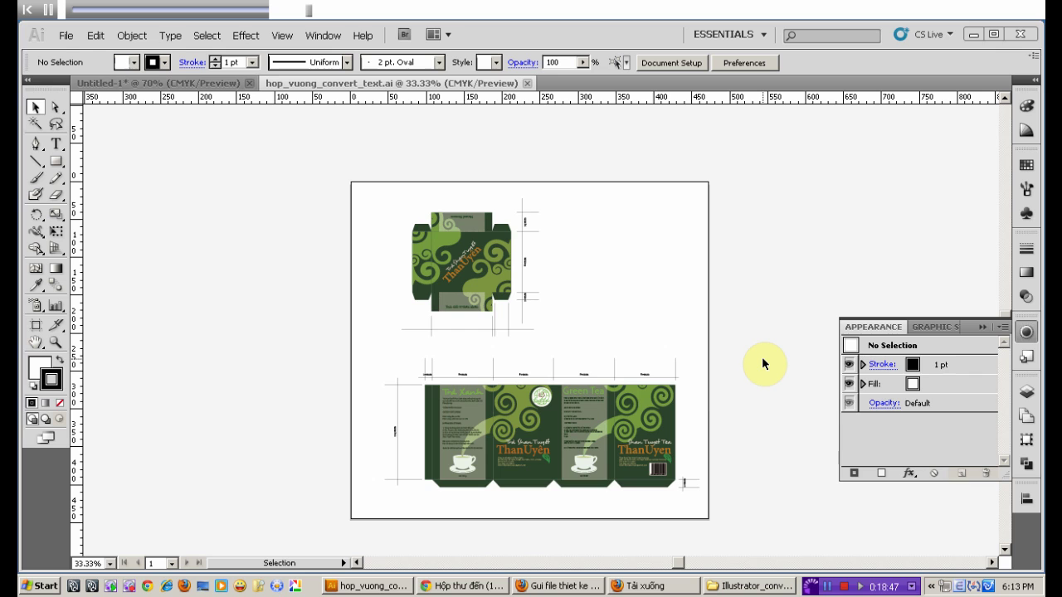
- Zoom in on the lower tea box dieline, collapse the Appearance panel, and scroll to frame it
key("ctrl+space")
left_click_drag(390, 351, 693, 498)
left_click(979, 329)
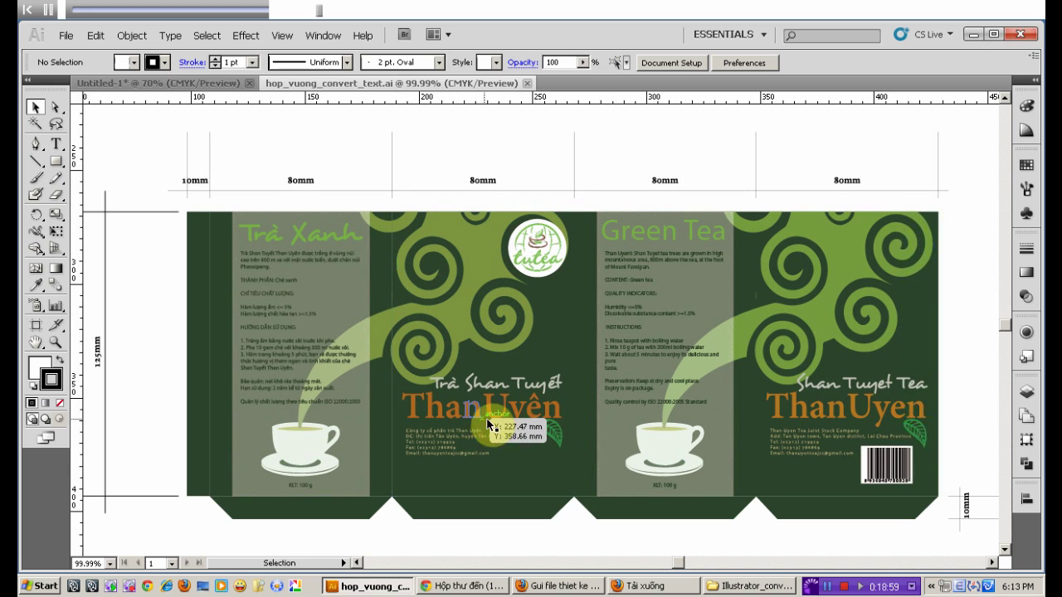
scroll(782, 394, "up", 2)
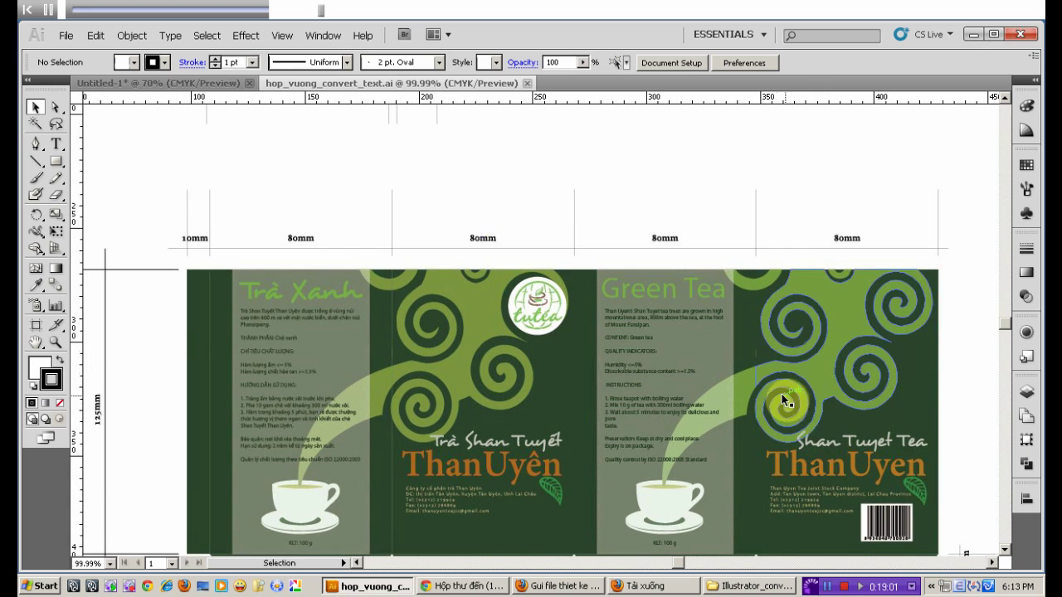
scroll(351, 249, "up", 3)
scroll(285, 179, "up", 3)
scroll(297, 227, "up", 3)
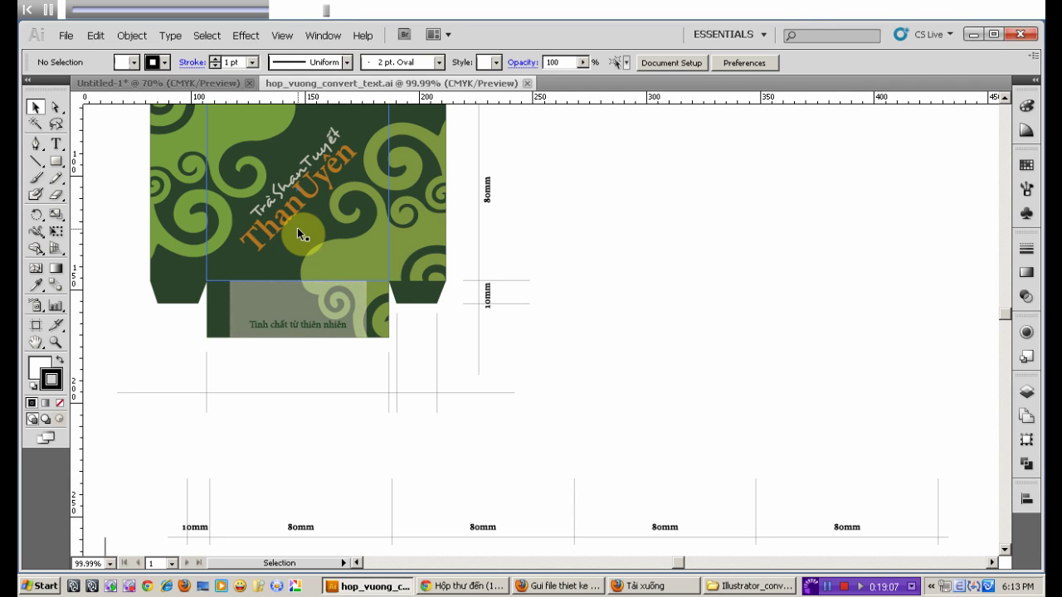
scroll(484, 297, "down", 3)
scroll(484, 297, "down", 5)
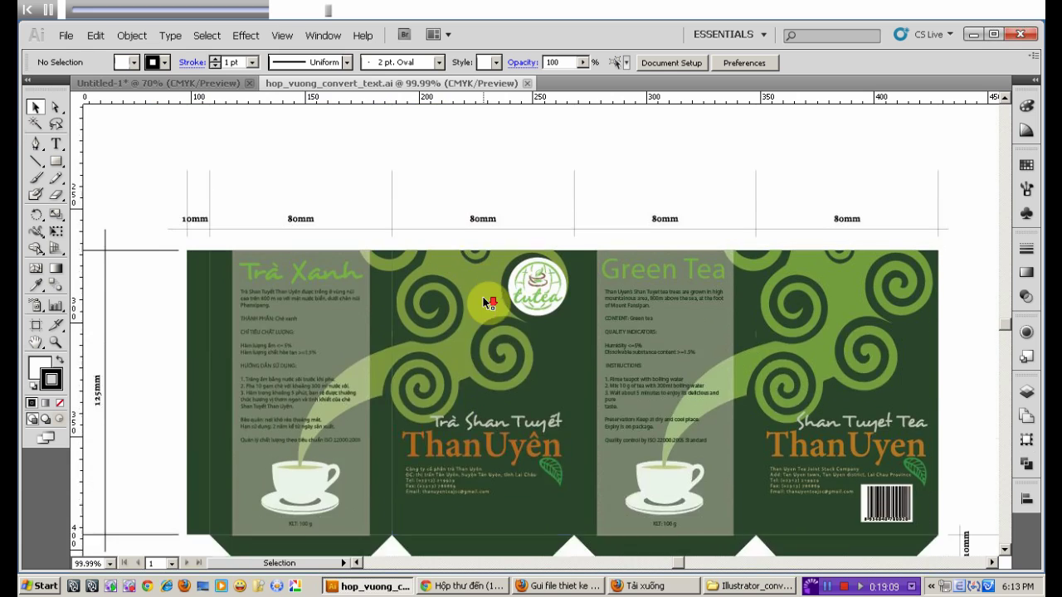
scroll(483, 297, "down", 3)
scroll(512, 319, "up", 3)
- Marquee-select the Trà Xanh panel artwork and start a new symbol from the Symbols panel
left_click_drag(219, 239, 379, 521)
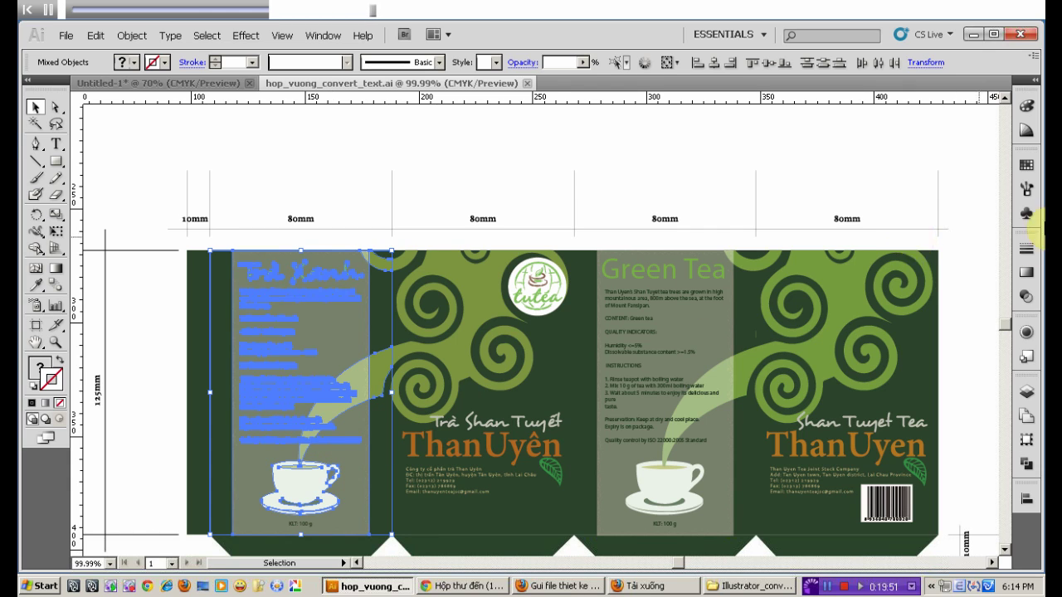
left_click(1032, 215)
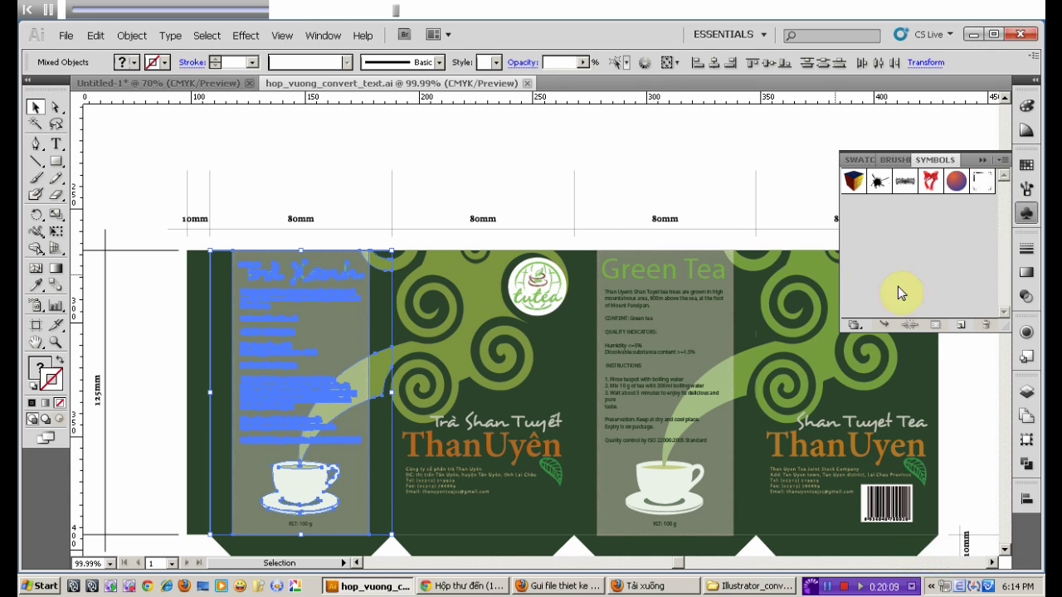
left_click(961, 326)
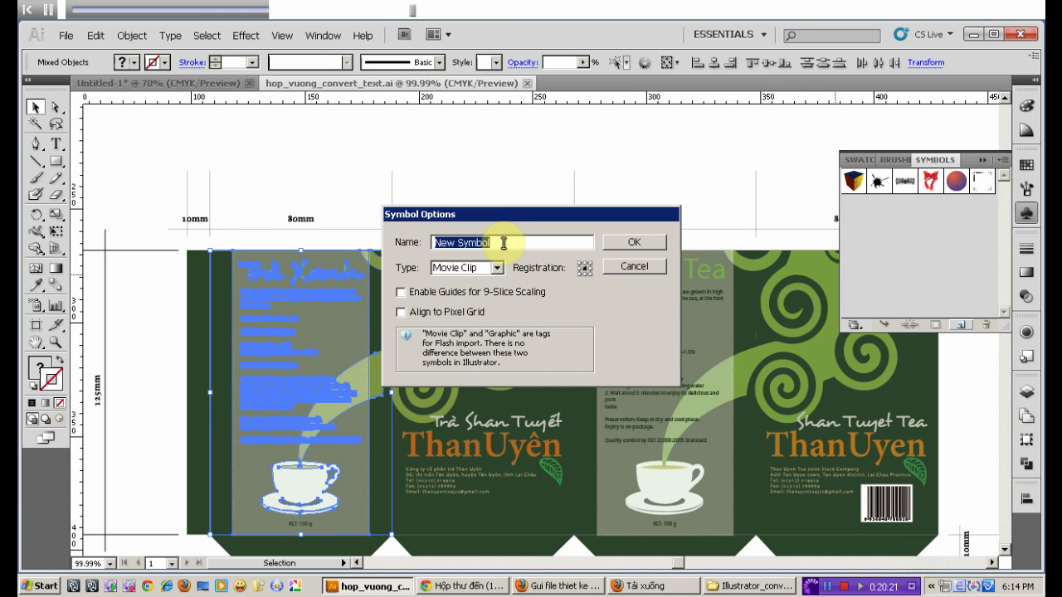
- Name the new symbol mat1 with Graphic type, then deselect it
left_click_drag(503, 242, 426, 244)
type("mat1")
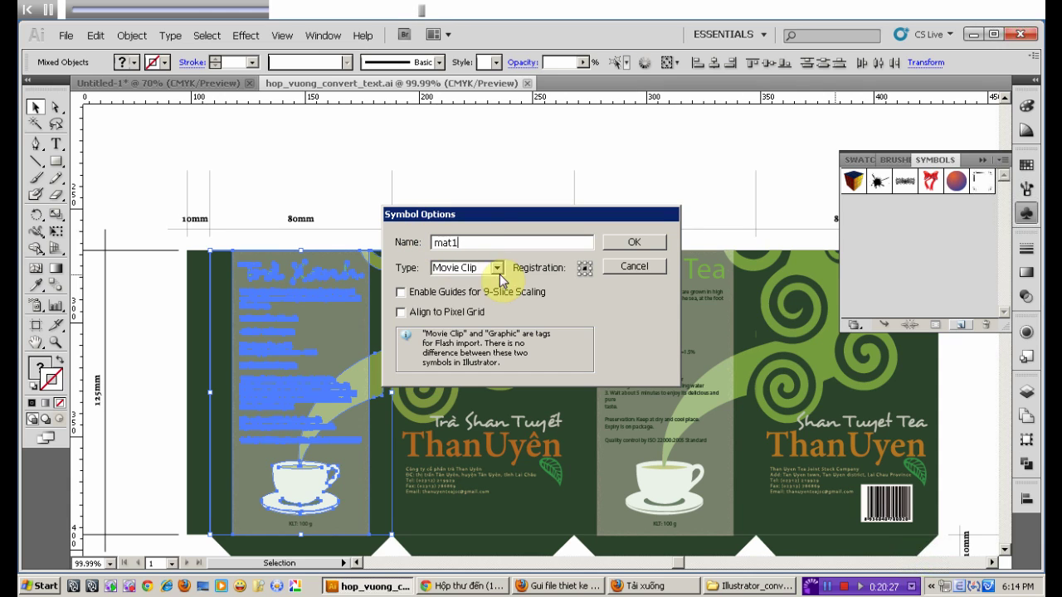
left_click(496, 268)
left_click(464, 291)
left_click(635, 245)
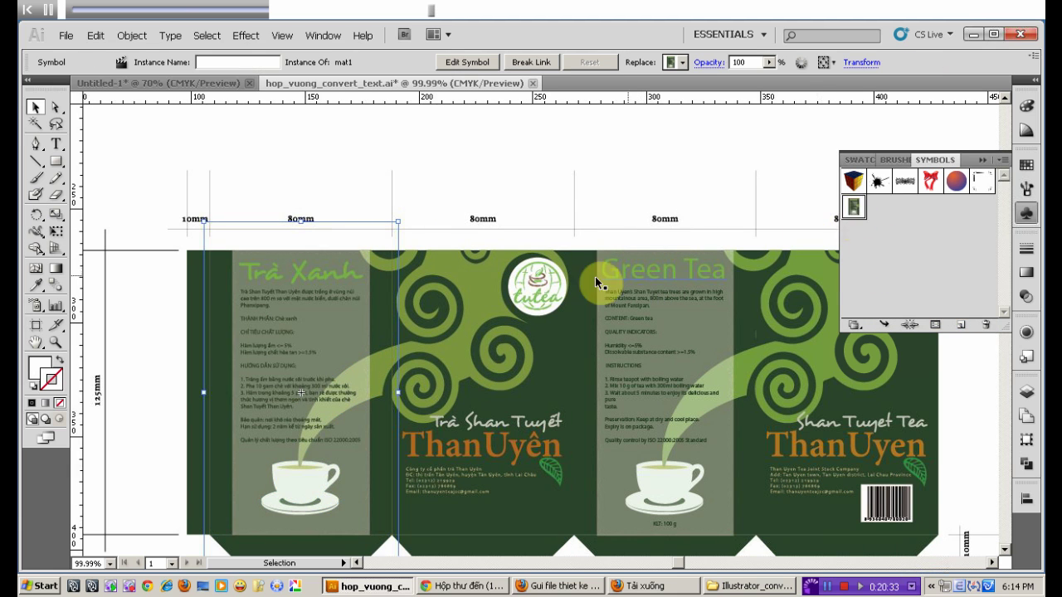
left_click(423, 238)
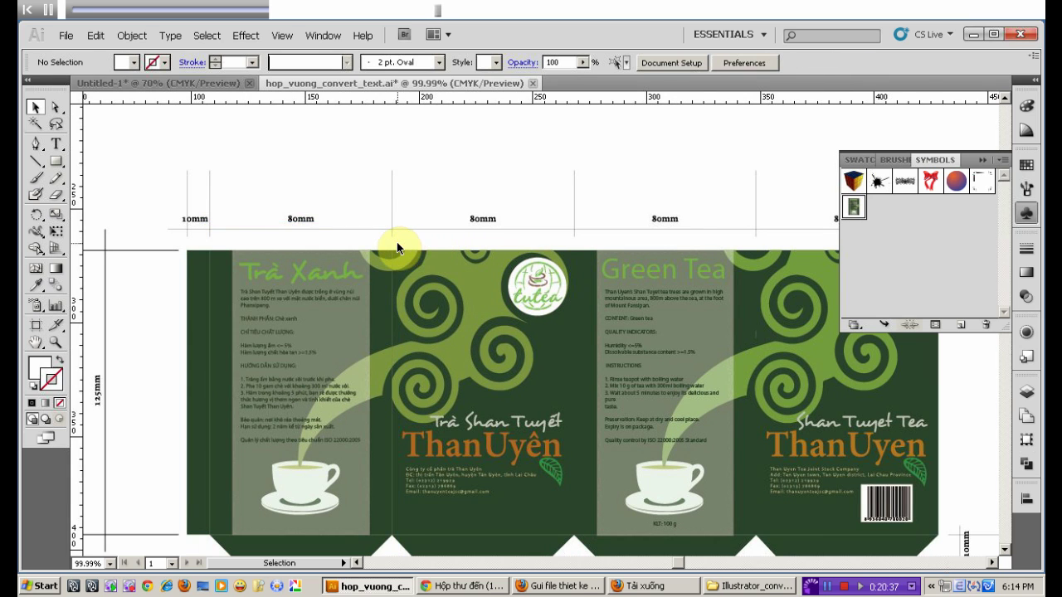
- Save the ThanUyên front panel artwork as a Graphic symbol named mat2, then deselect
left_click_drag(415, 257, 561, 504)
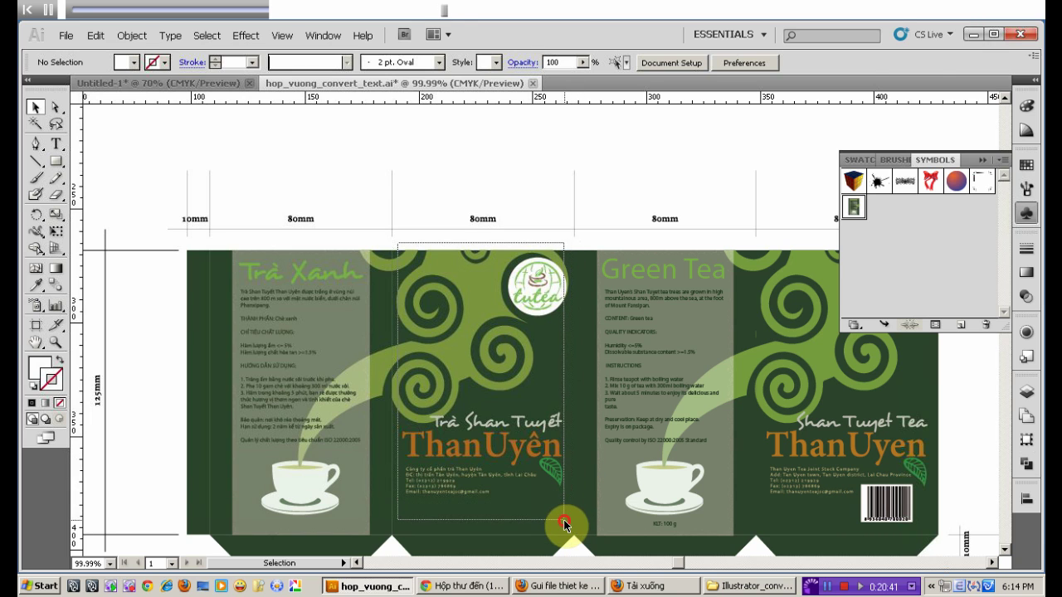
left_click_drag(561, 503, 563, 522)
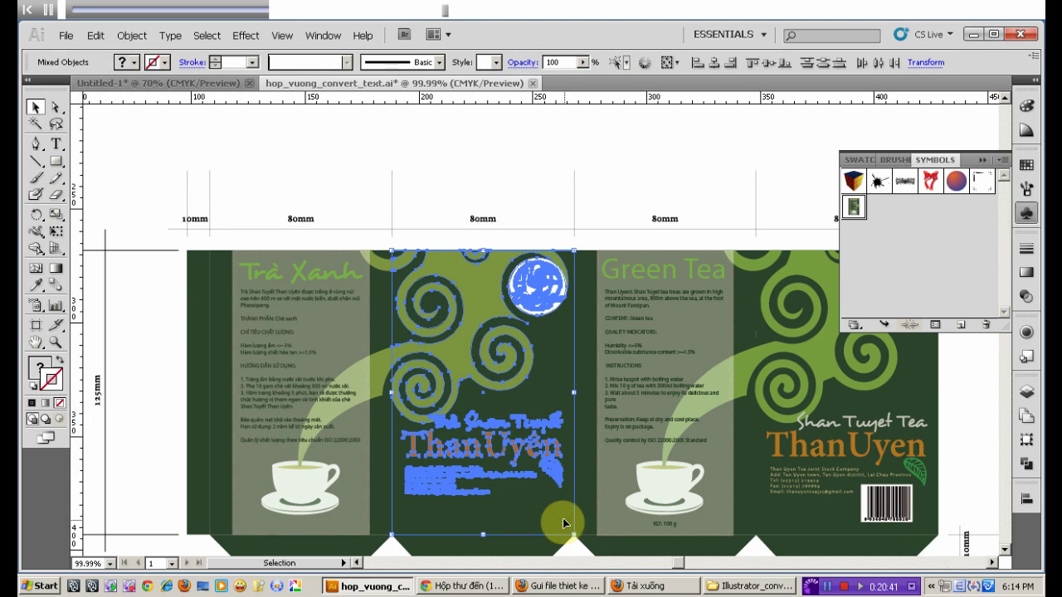
left_click(964, 328)
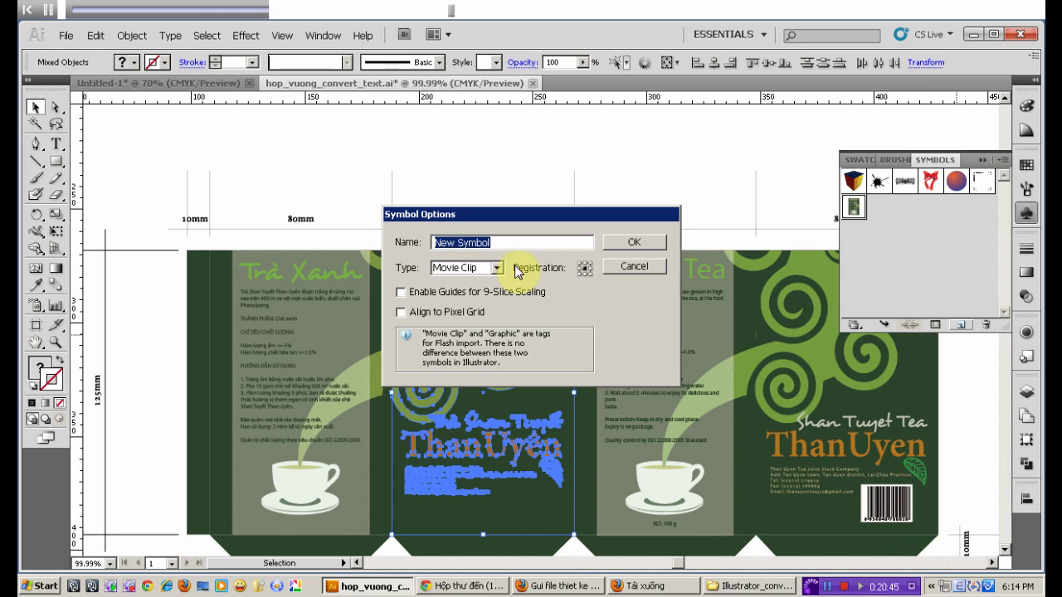
type("mat2")
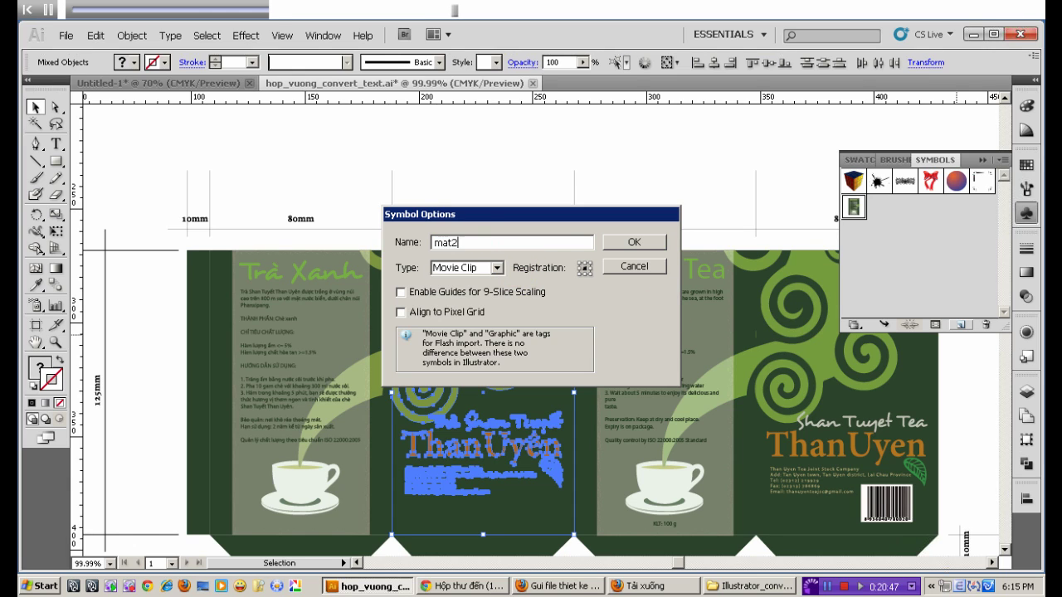
left_click(498, 267)
left_click(477, 295)
left_click(628, 243)
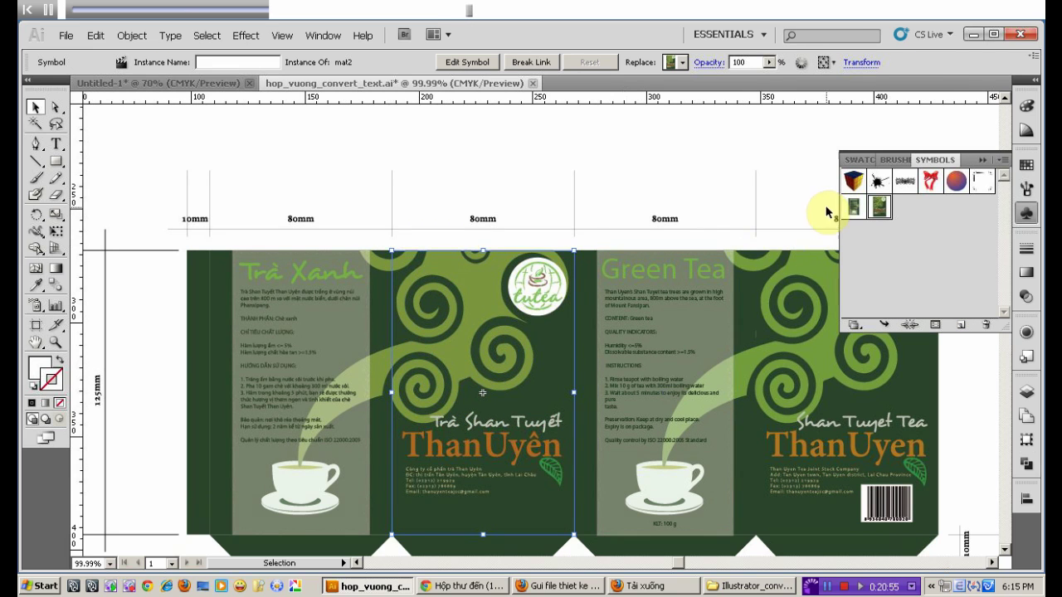
left_click(443, 240)
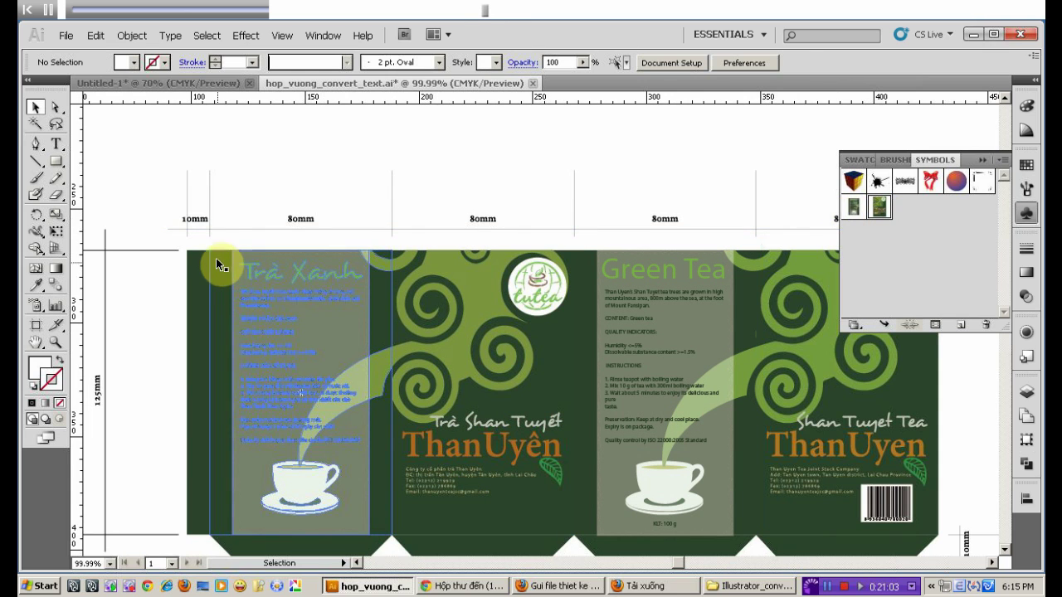
left_click_drag(217, 238, 378, 521)
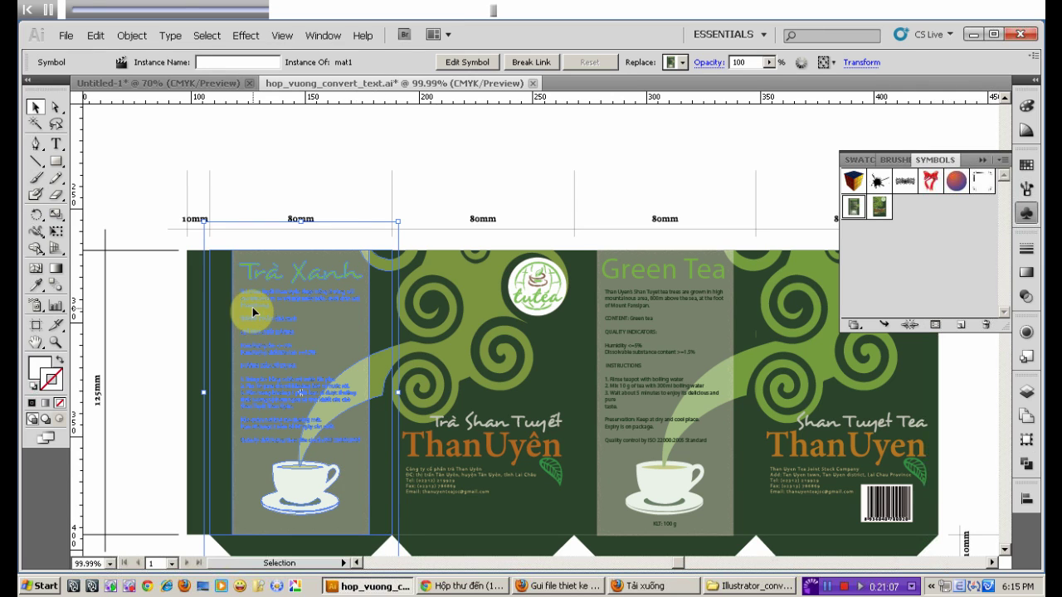
scroll(315, 473, "down", 4)
scroll(318, 478, "down", 1)
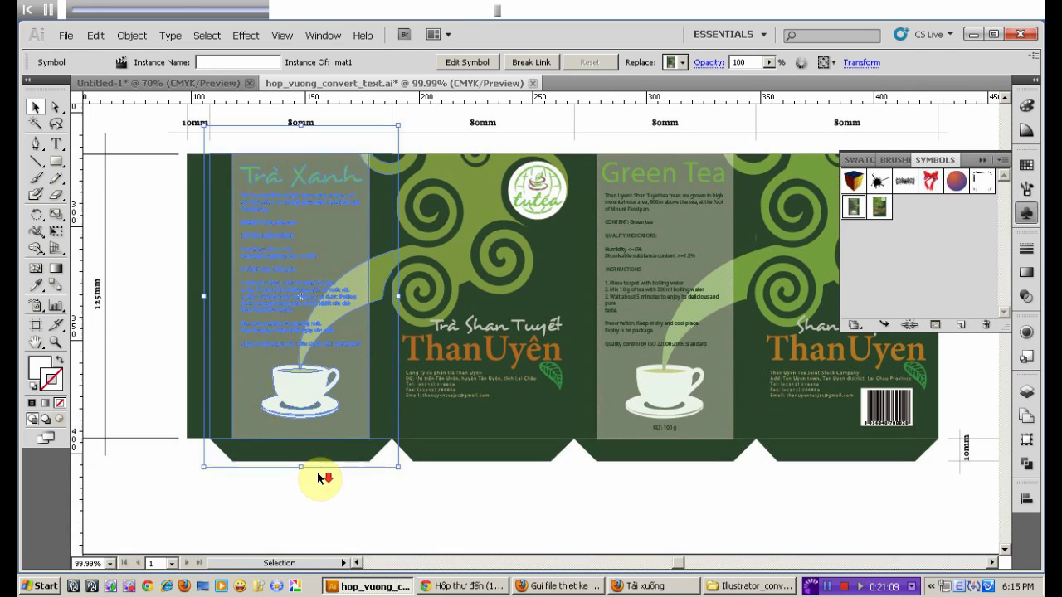
left_click(295, 502)
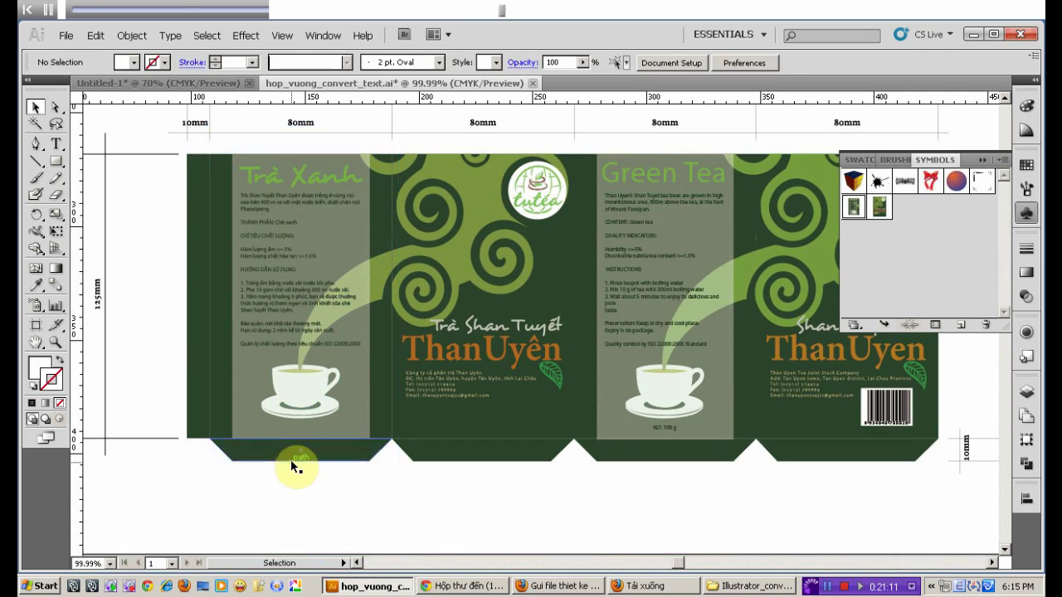
left_click(290, 456)
left_click_drag(218, 146, 377, 387)
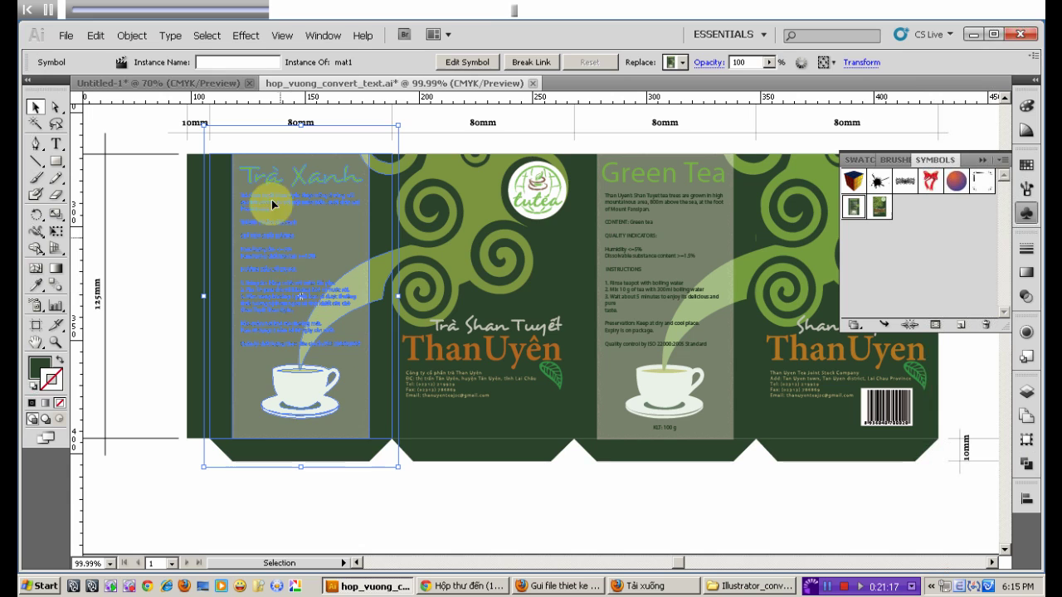
left_click(308, 140)
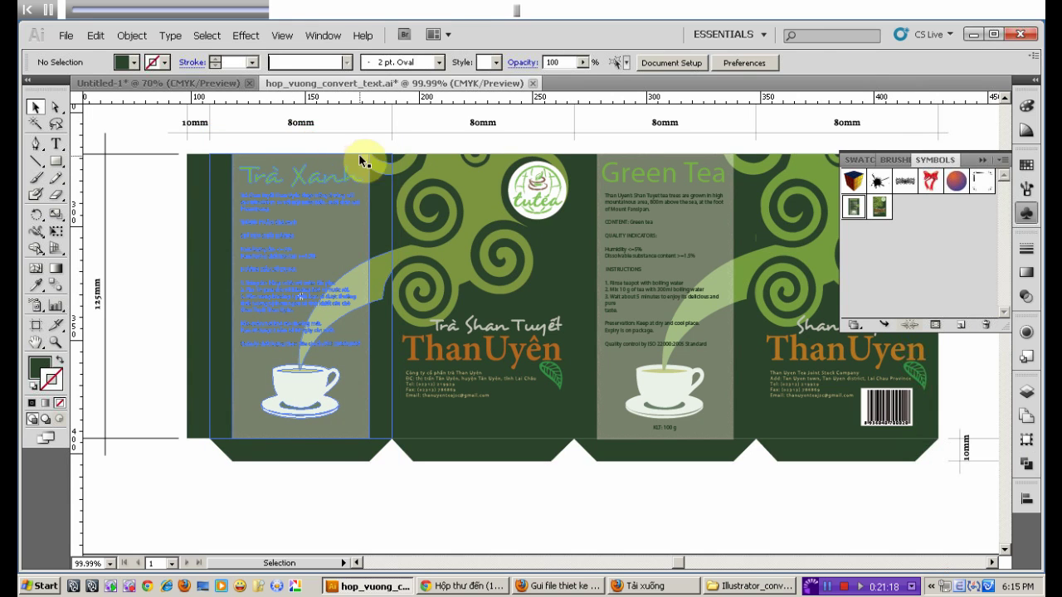
left_click(375, 280)
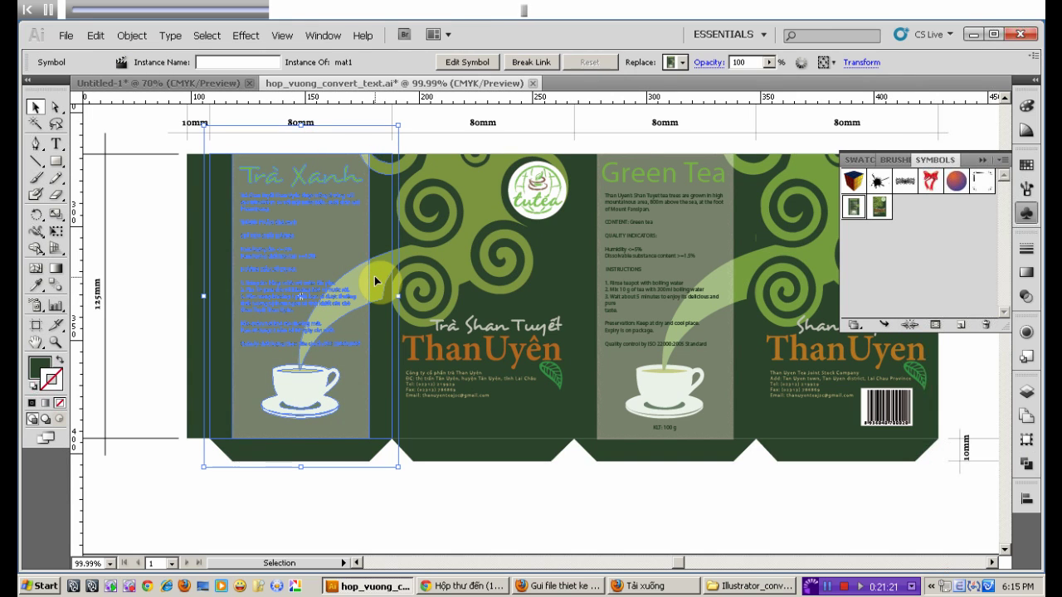
left_click(421, 524)
left_click(382, 338)
left_click_drag(381, 338, 180, 522)
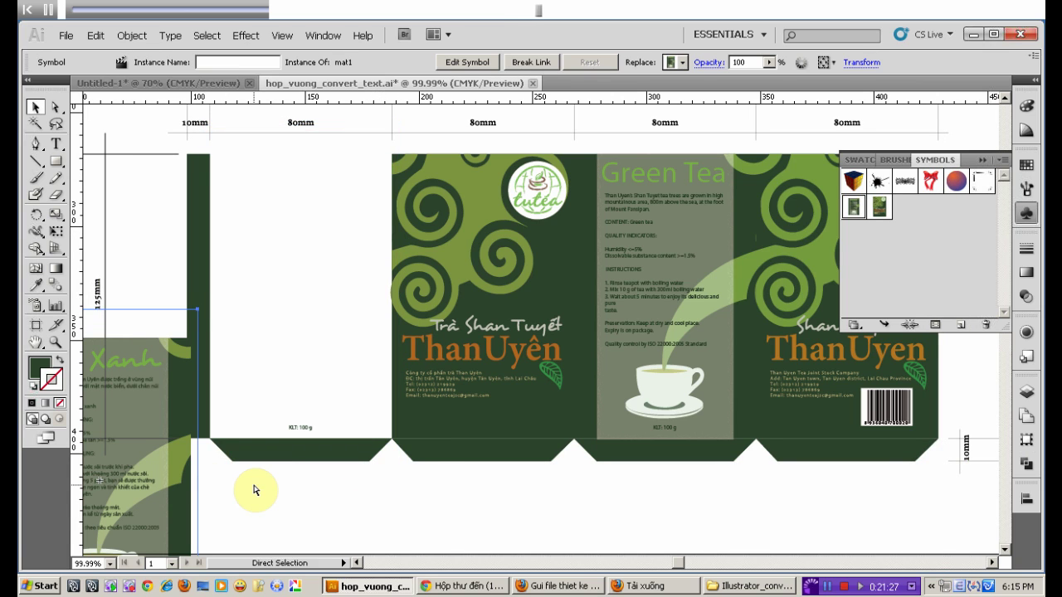
key("ctrl+z")
left_click(439, 516)
scroll(790, 482, "up", 2)
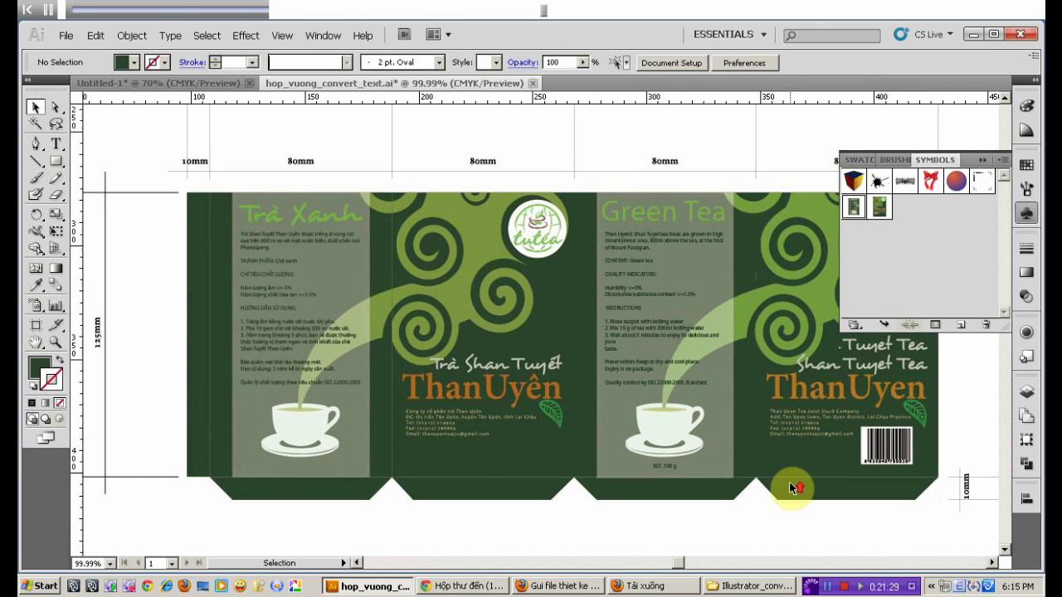
scroll(789, 482, "up", 1)
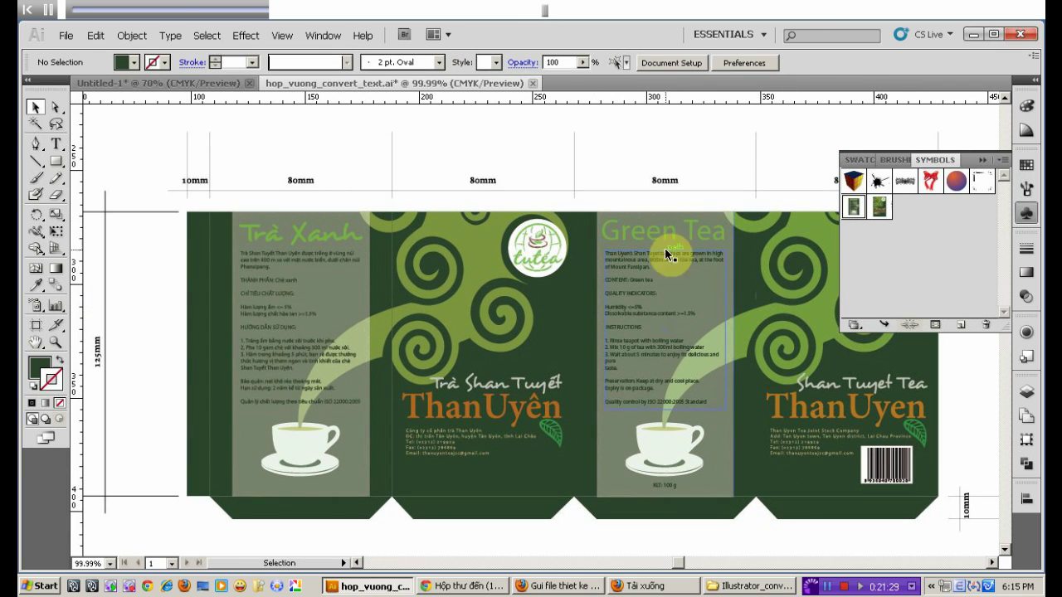
left_click(741, 247)
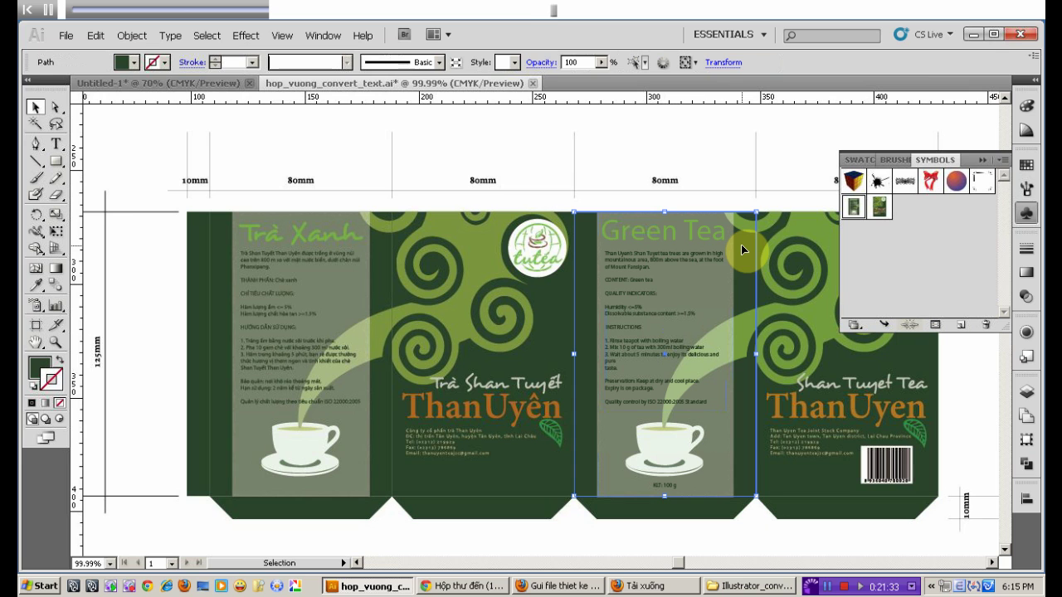
key("ctrl+minus")
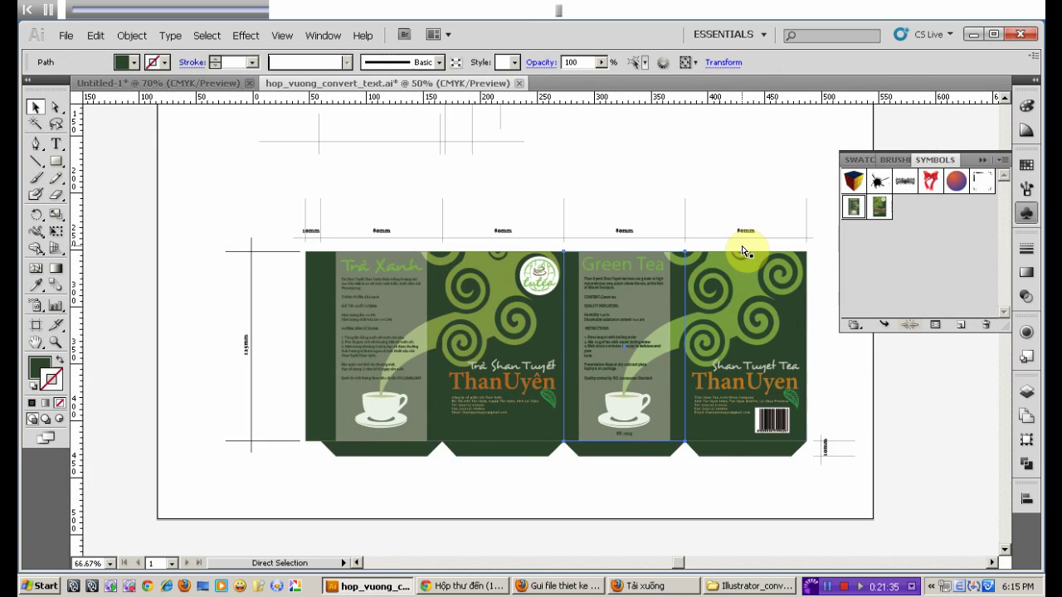
key("ctrl+minus")
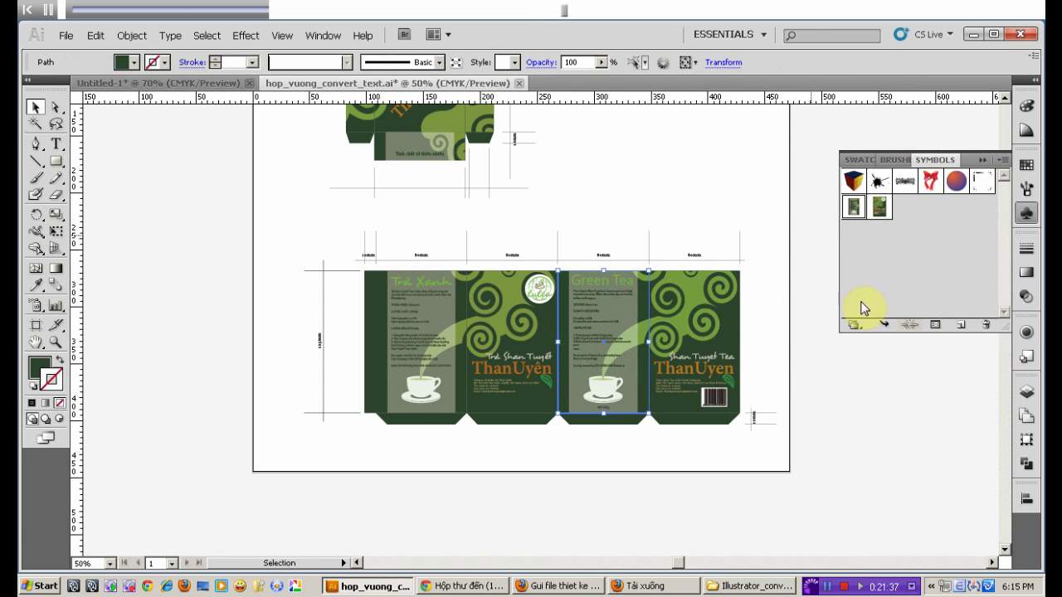
key("space")
left_click_drag(781, 343, 543, 378)
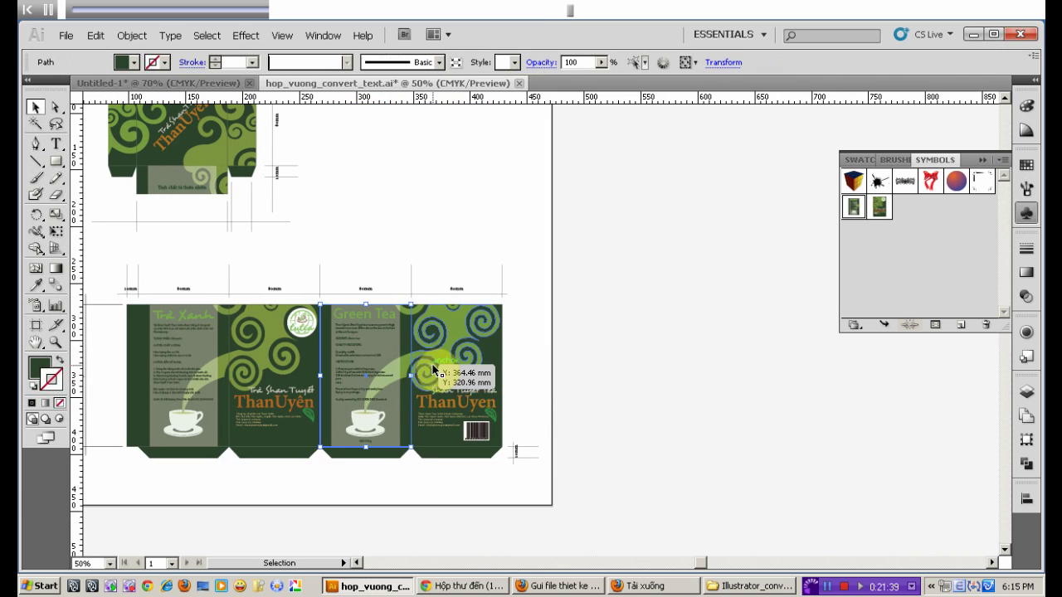
left_click_drag(405, 339, 711, 234)
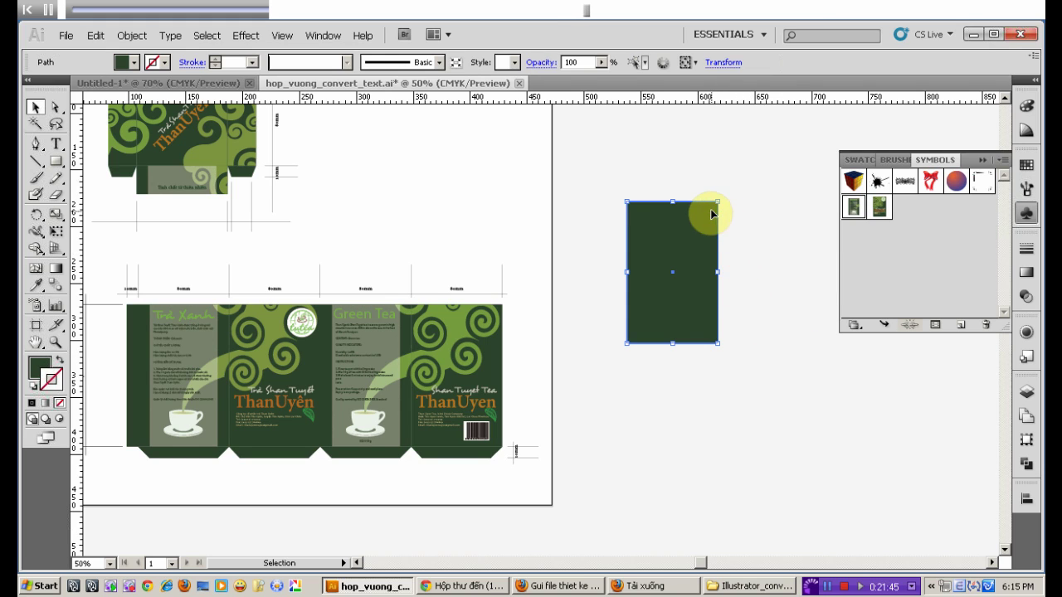
left_click(718, 65)
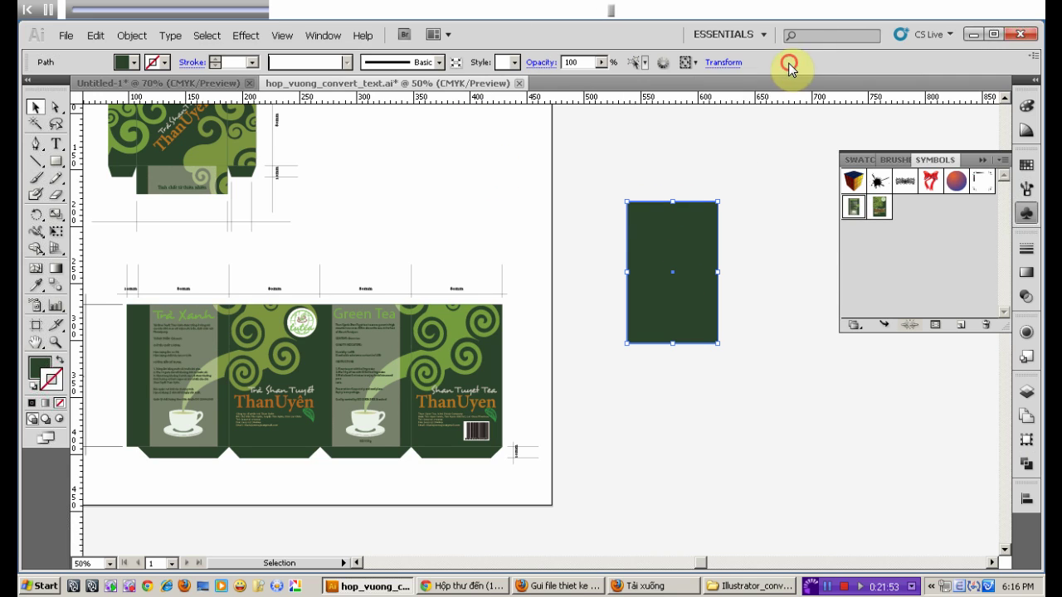
- Extrude the dark green rectangle 80 mm with 3D Extrude & Bevel and show it in Appearance
left_click(245, 35)
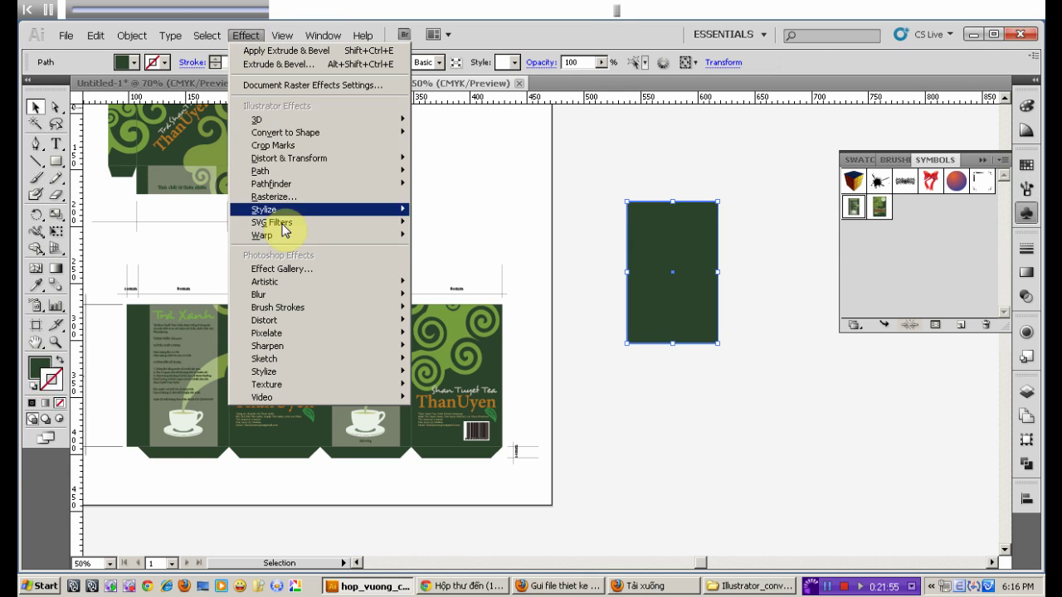
mouse_move(257, 120)
left_click(441, 127)
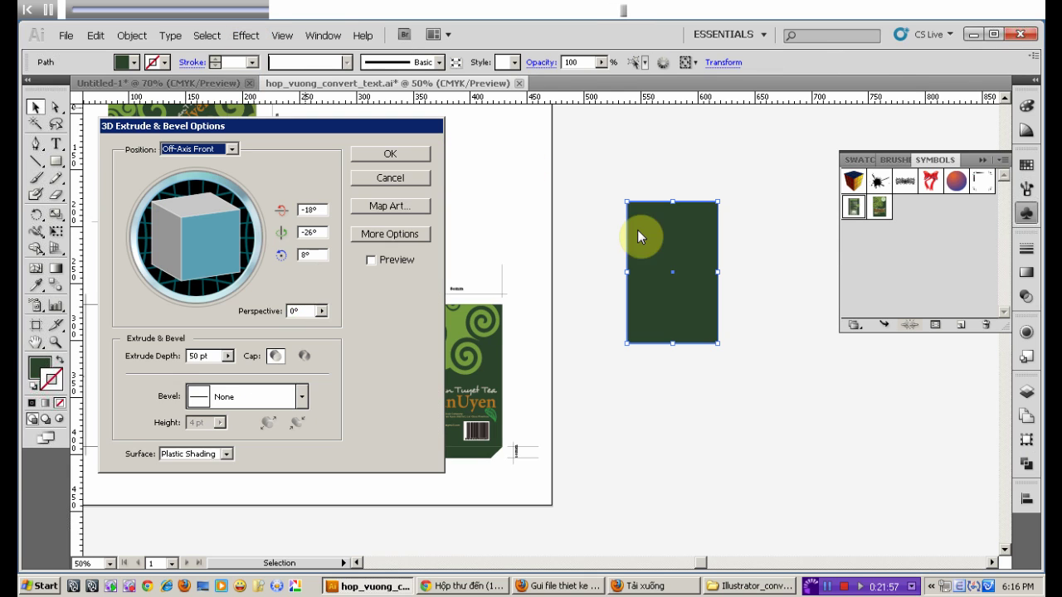
left_click(209, 356)
left_click_drag(208, 356, 139, 363)
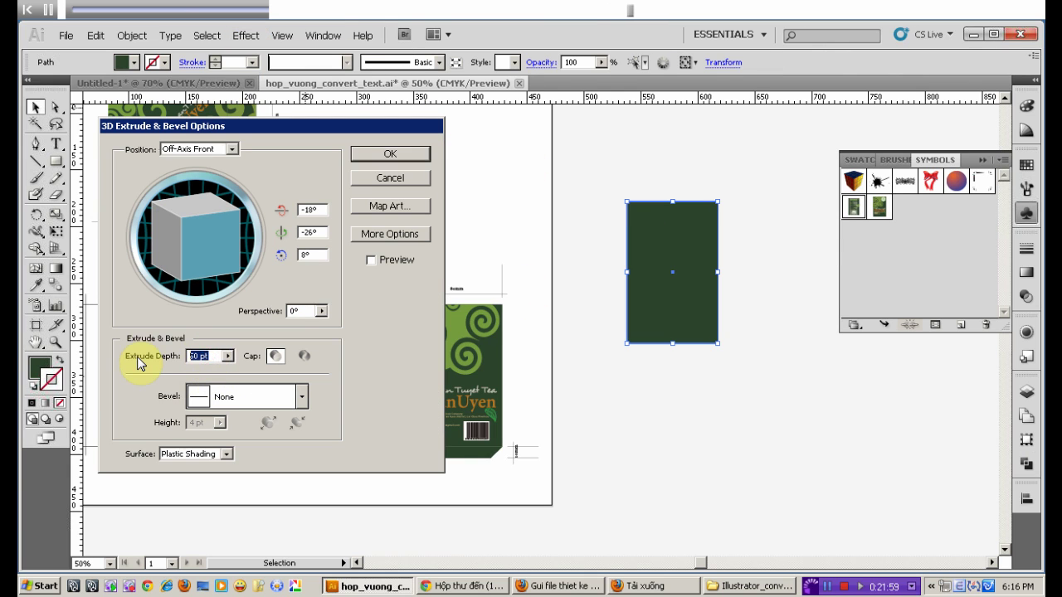
type("80")
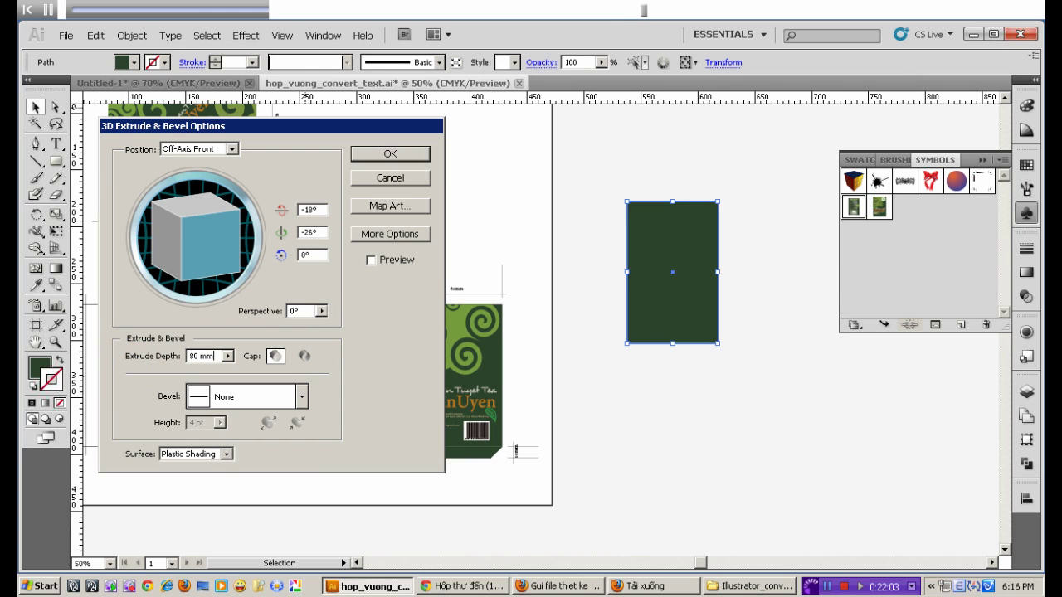
key("Return")
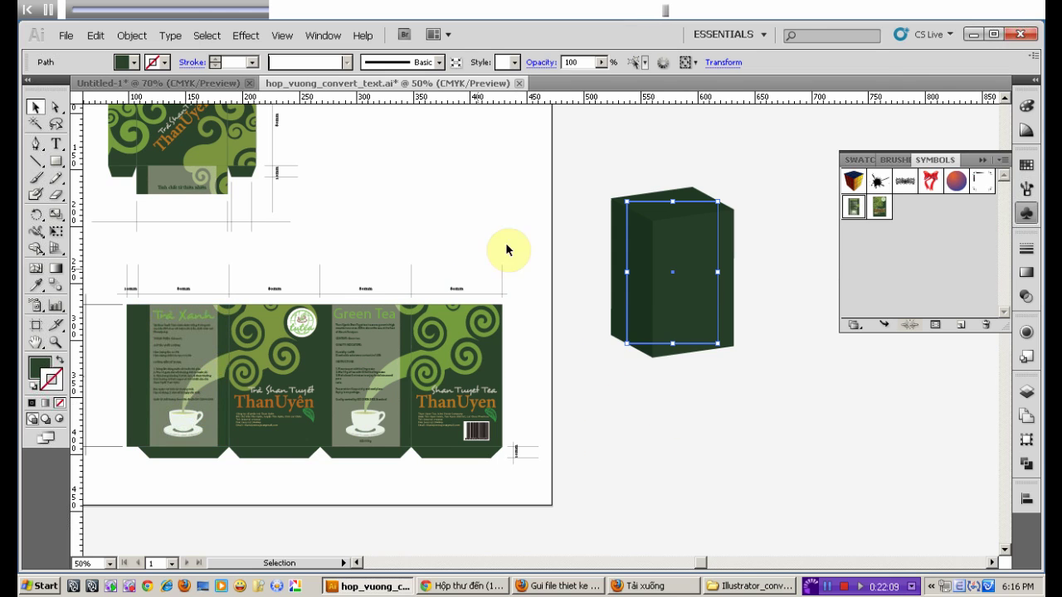
left_click(245, 35)
mouse_move(315, 120)
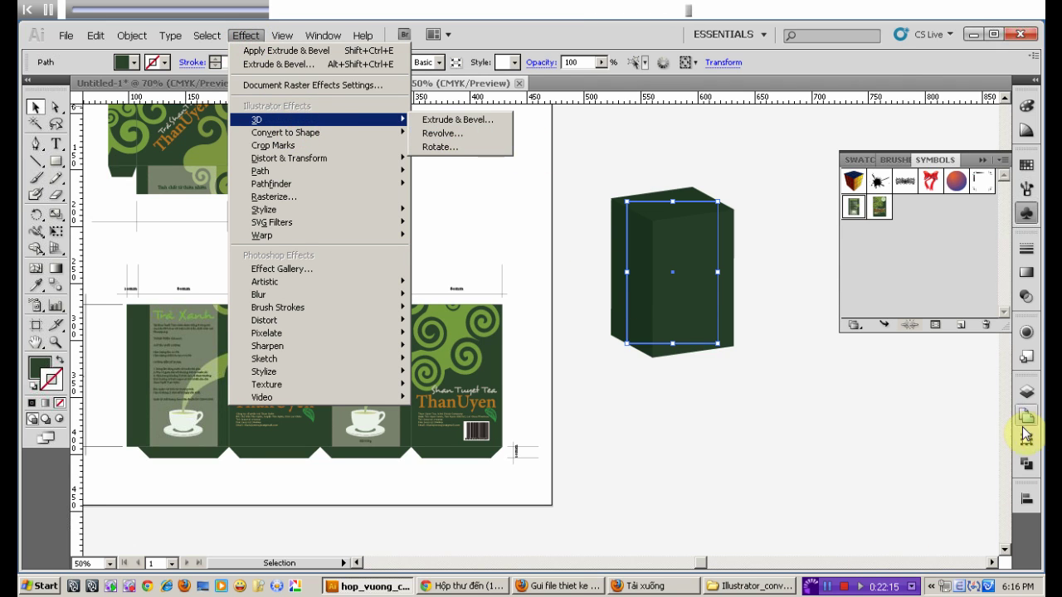
left_click(1026, 331)
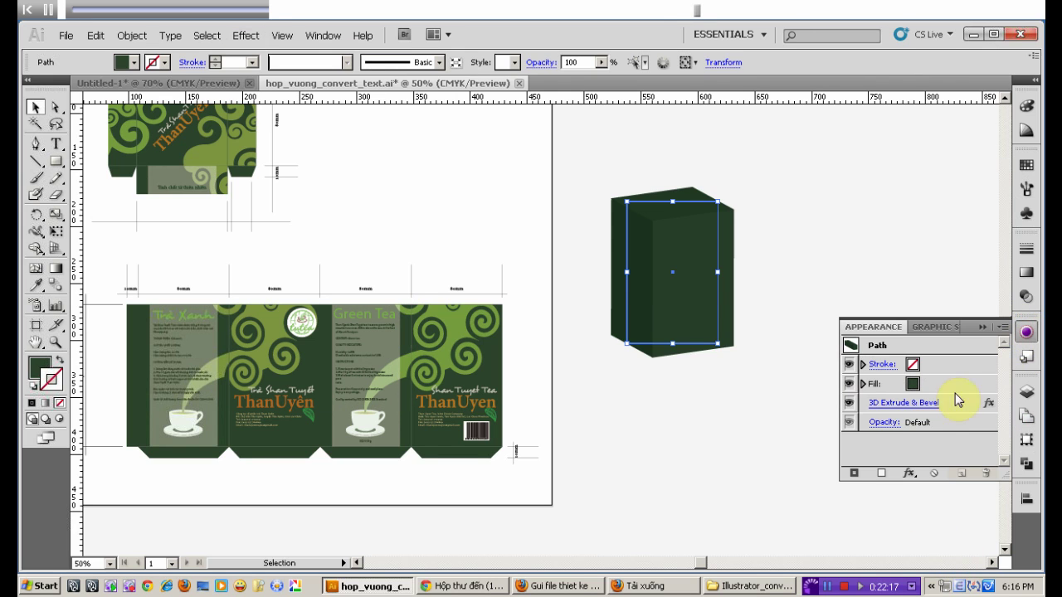
- With Preview on, map the mat1 symbol onto surface 5 of the box
left_click(903, 402)
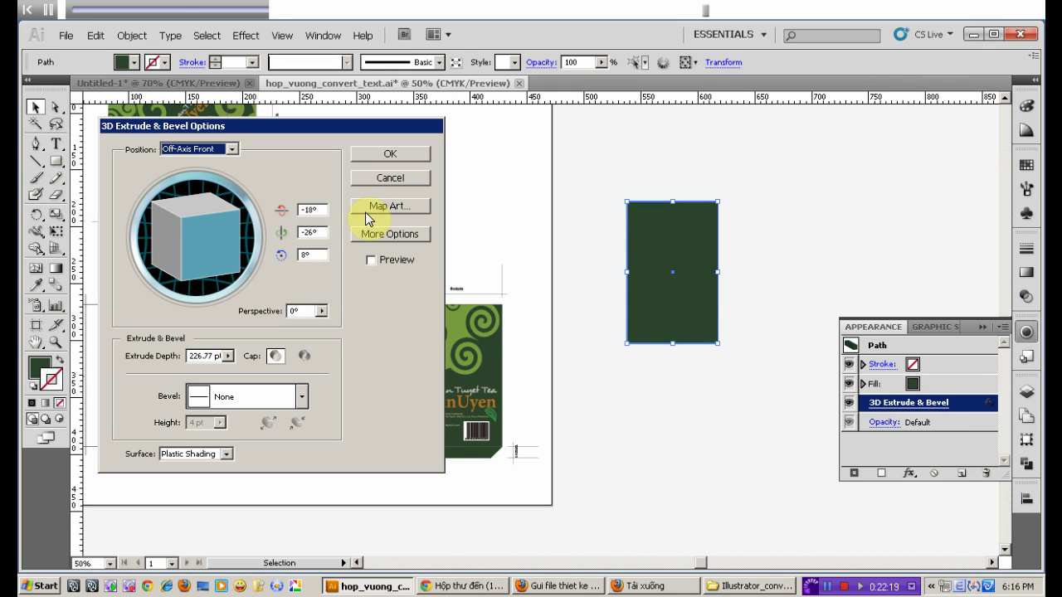
left_click(371, 260)
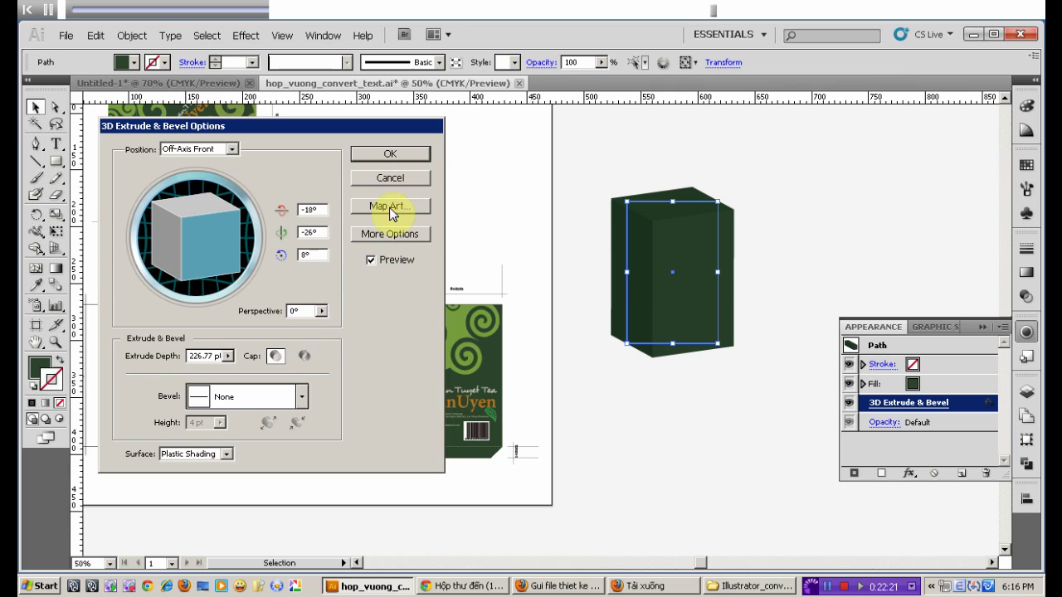
left_click(388, 207)
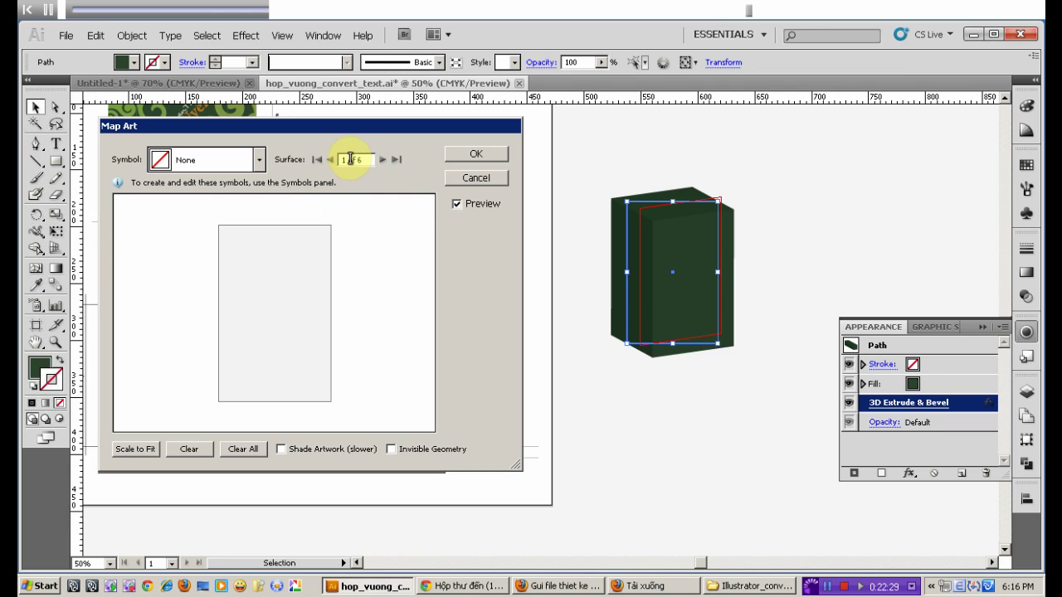
left_click(384, 160)
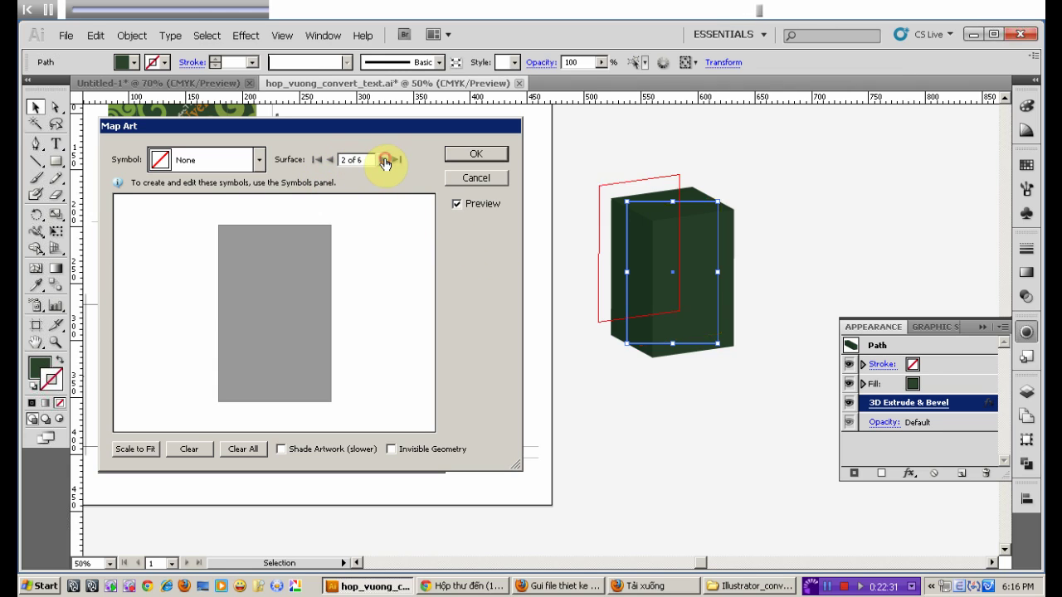
left_click(384, 161)
left_click(384, 160)
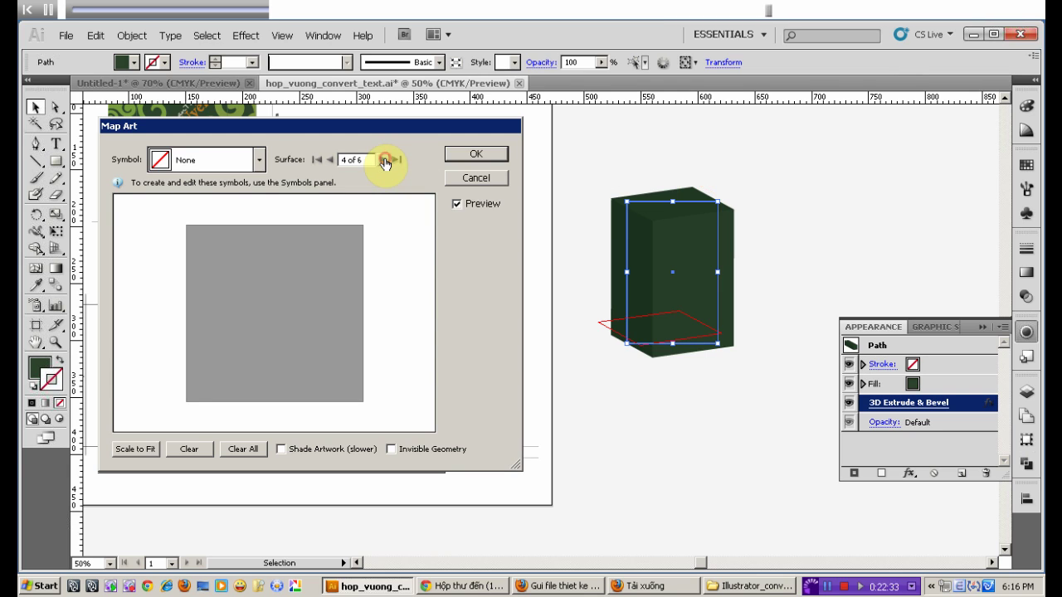
left_click(384, 160)
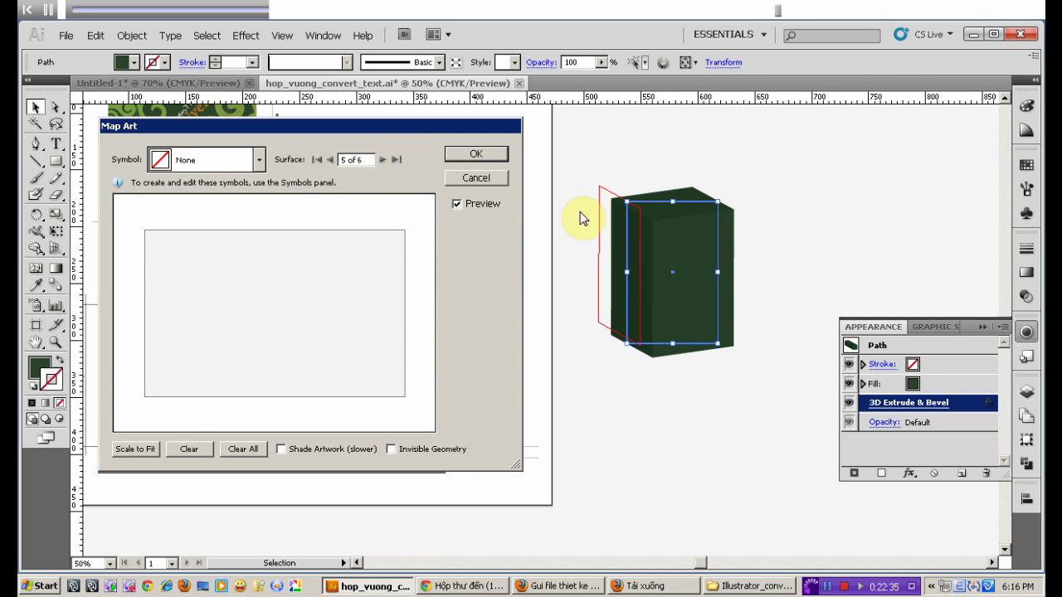
left_click(260, 160)
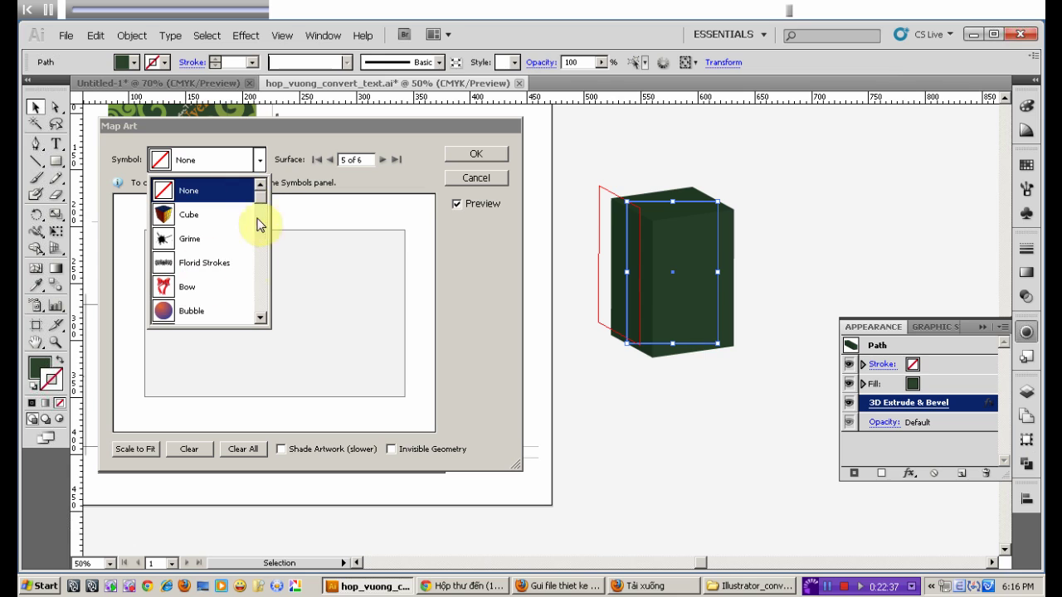
left_click_drag(257, 220, 260, 309)
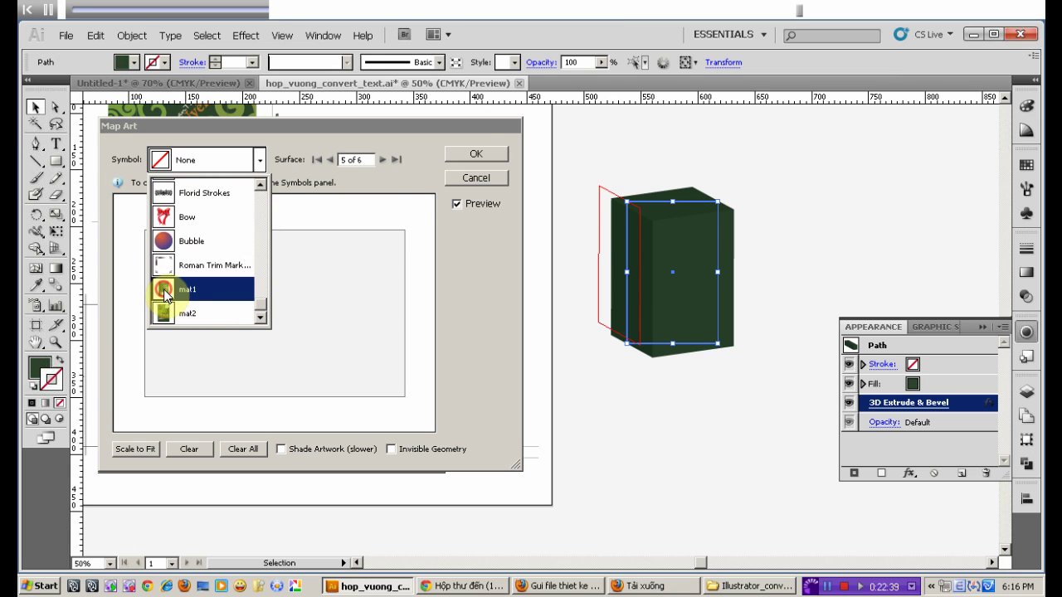
left_click(464, 156)
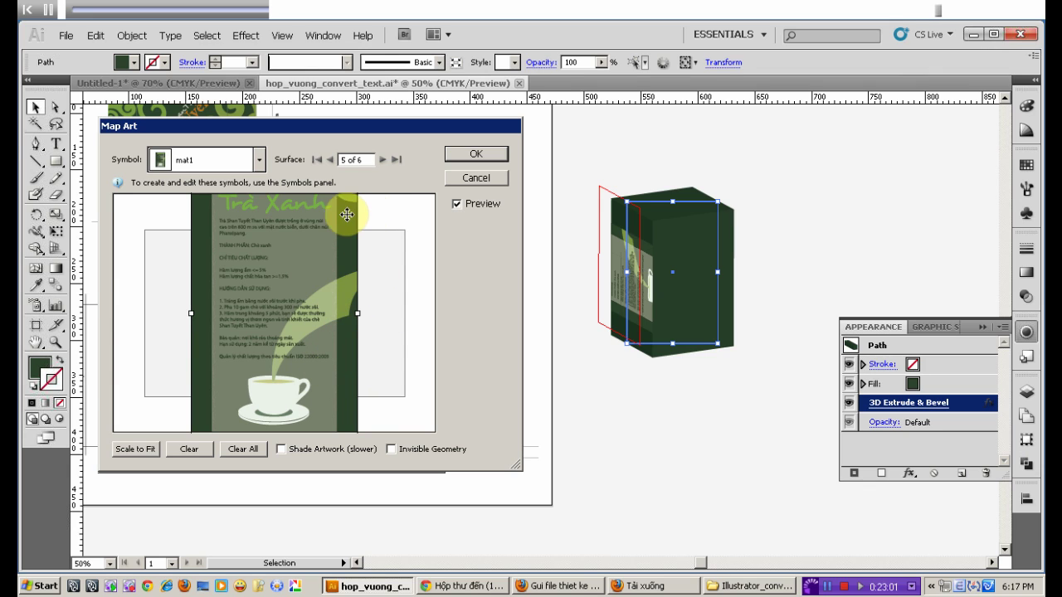
- Rotate the mat1 art a quarter turn, level it, and scale it to fit surface 5
left_click_drag(305, 271, 301, 315)
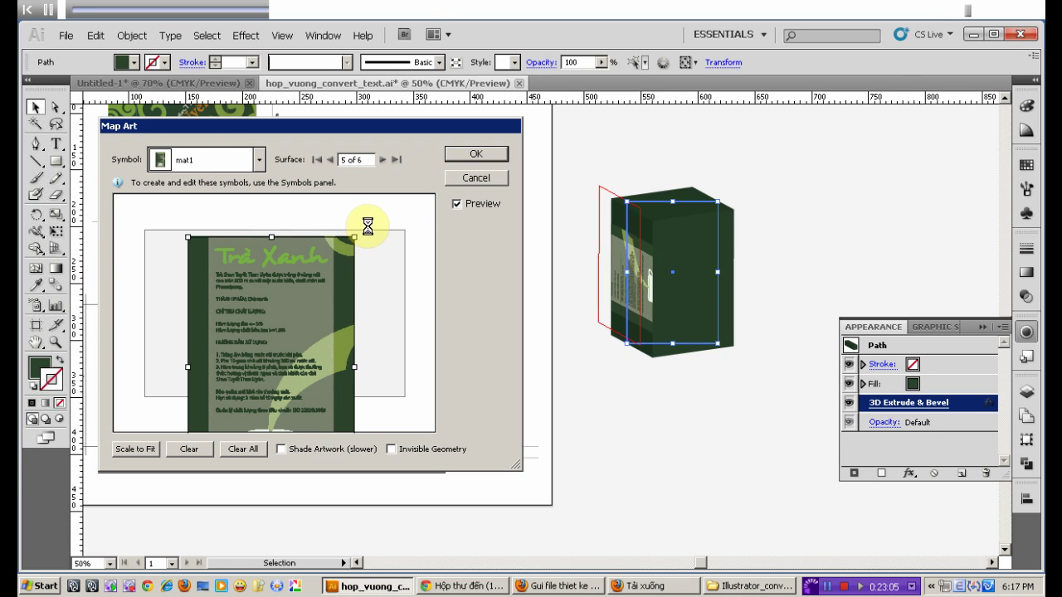
mouse_move(363, 235)
left_mouse_down()
mouse_move(366, 427)
mouse_move(352, 419)
left_mouse_up()
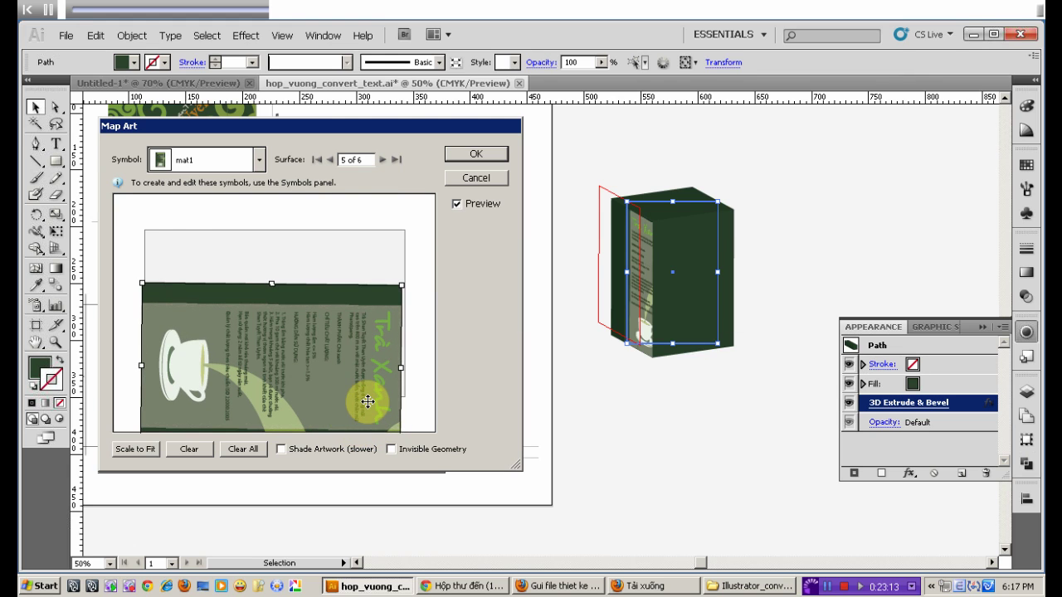
left_click_drag(367, 402, 344, 284)
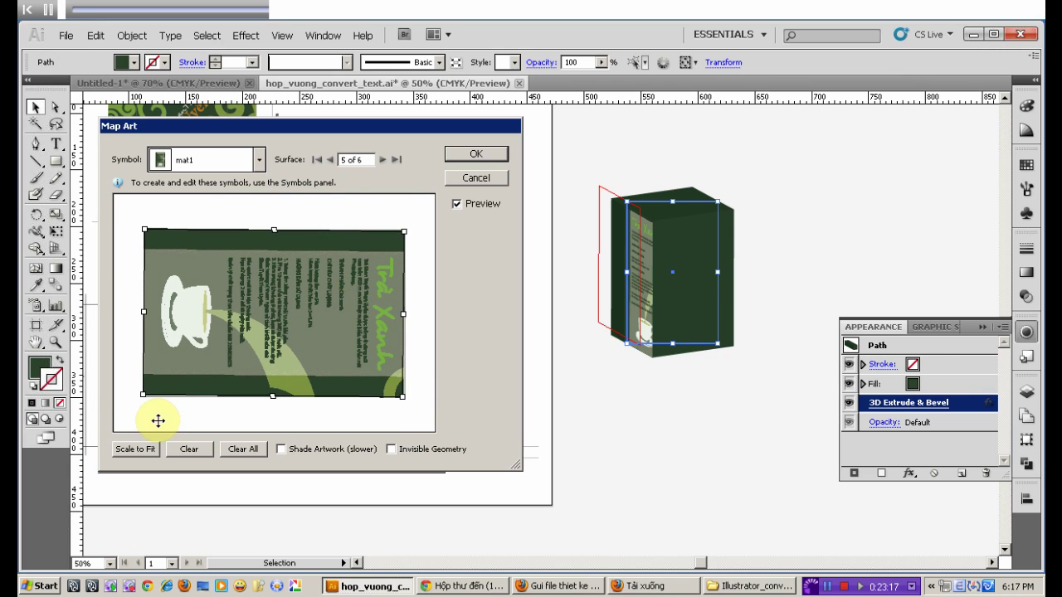
left_click(134, 404)
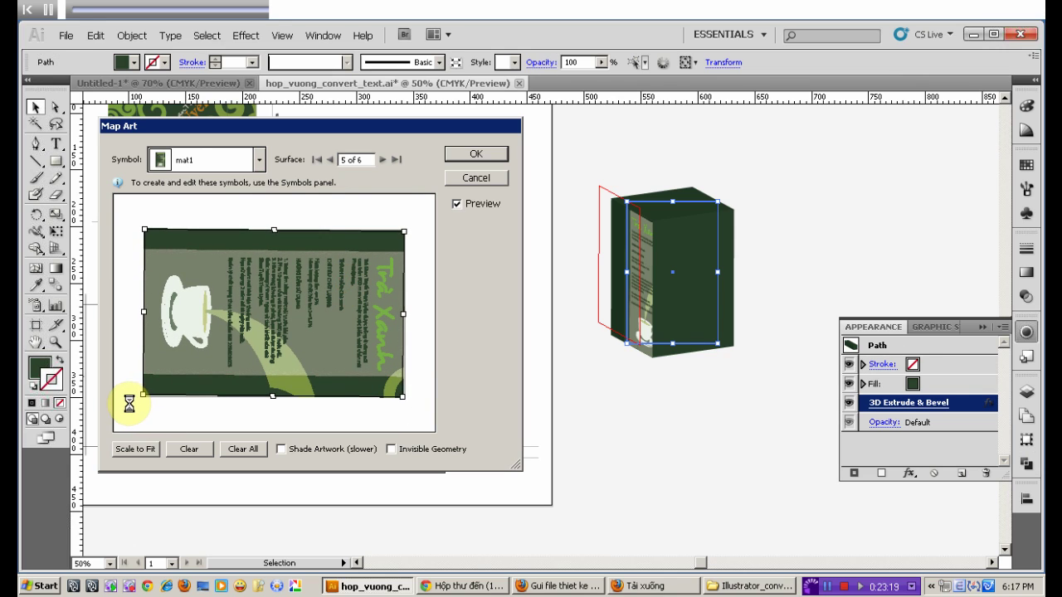
left_click_drag(136, 404, 140, 402)
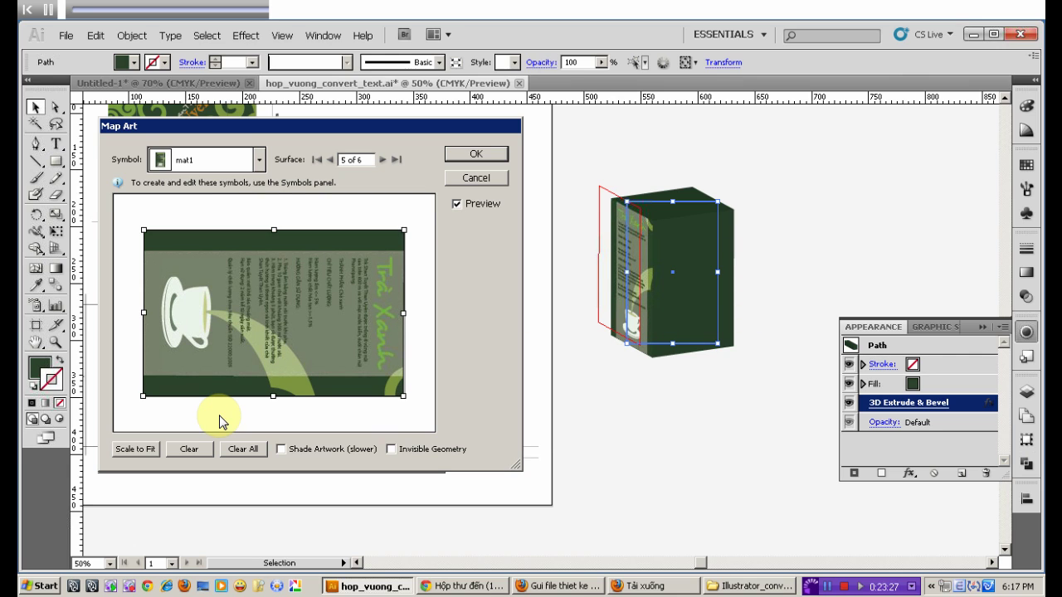
left_click_drag(404, 407, 408, 400)
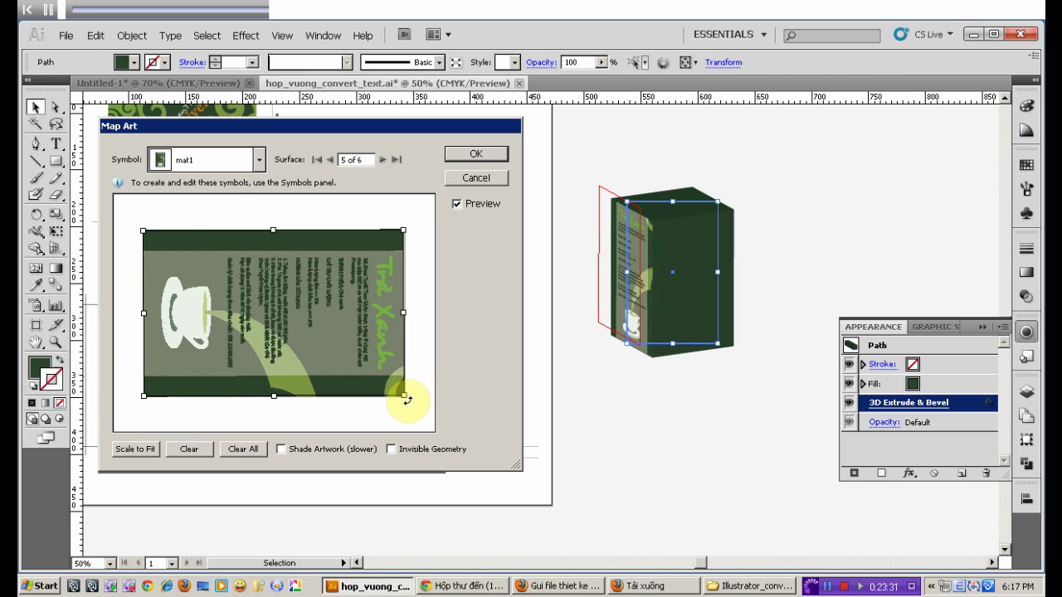
left_click_drag(408, 400, 407, 399)
left_click_drag(407, 401, 407, 401)
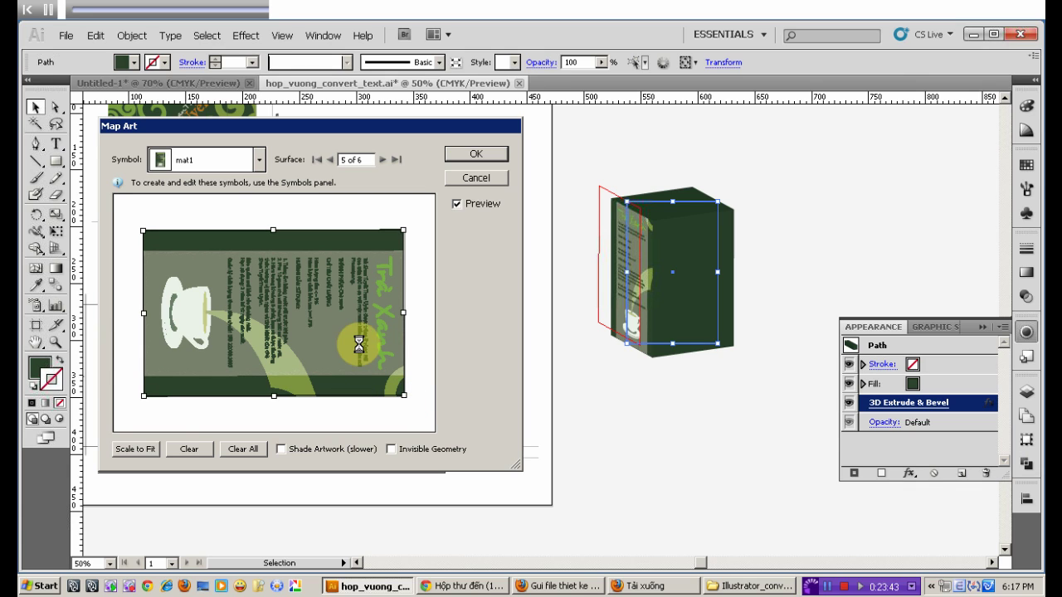
left_click(139, 450)
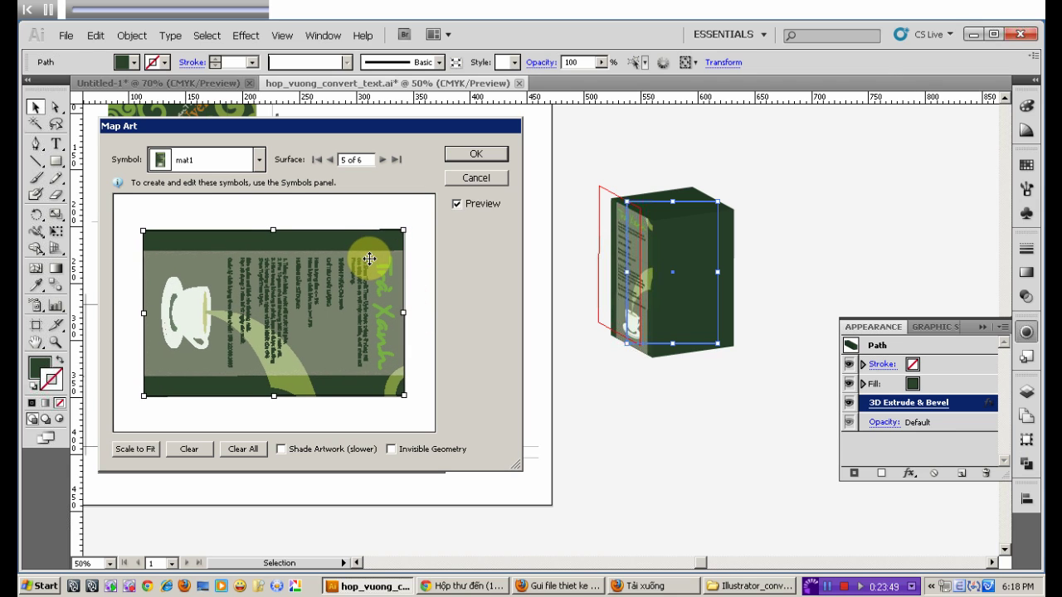
left_click_drag(369, 259, 381, 298)
left_click(134, 449)
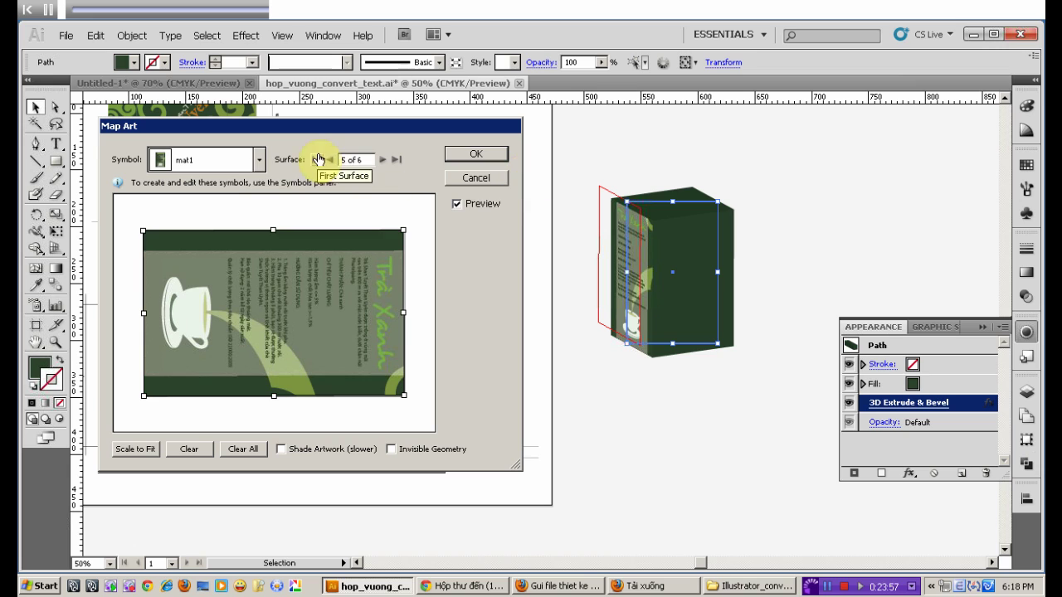
- Map the mat2 symbol onto the box's first surface and apply the 3D effect
left_click(380, 160)
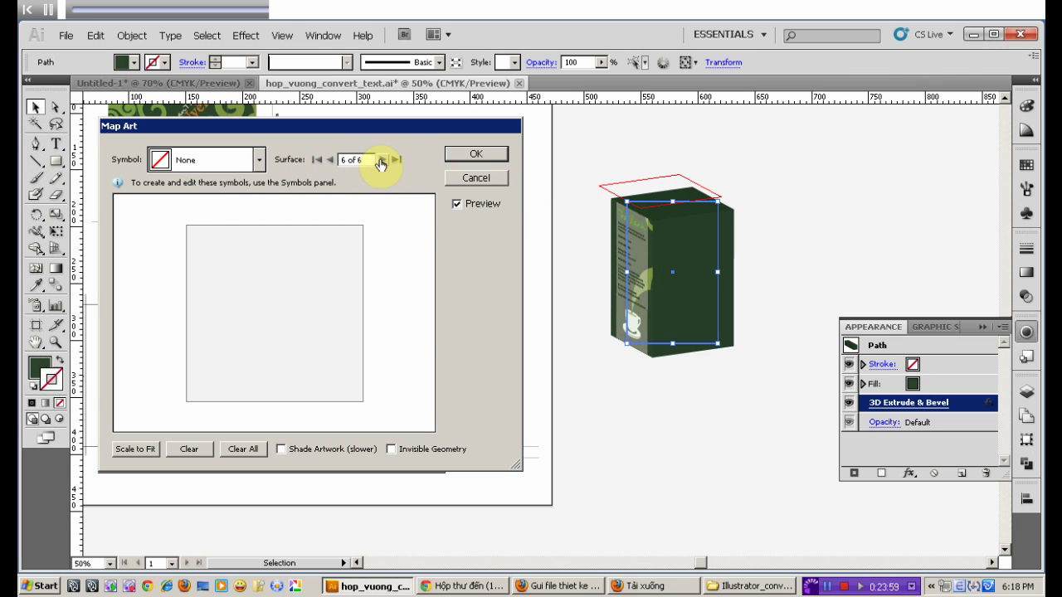
left_click(381, 159)
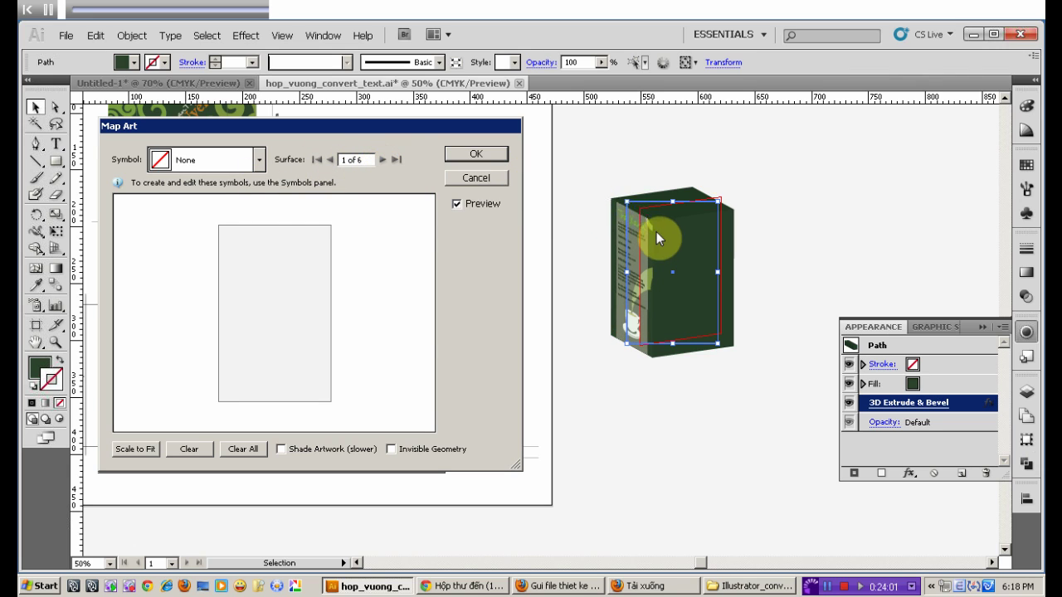
left_click(259, 160)
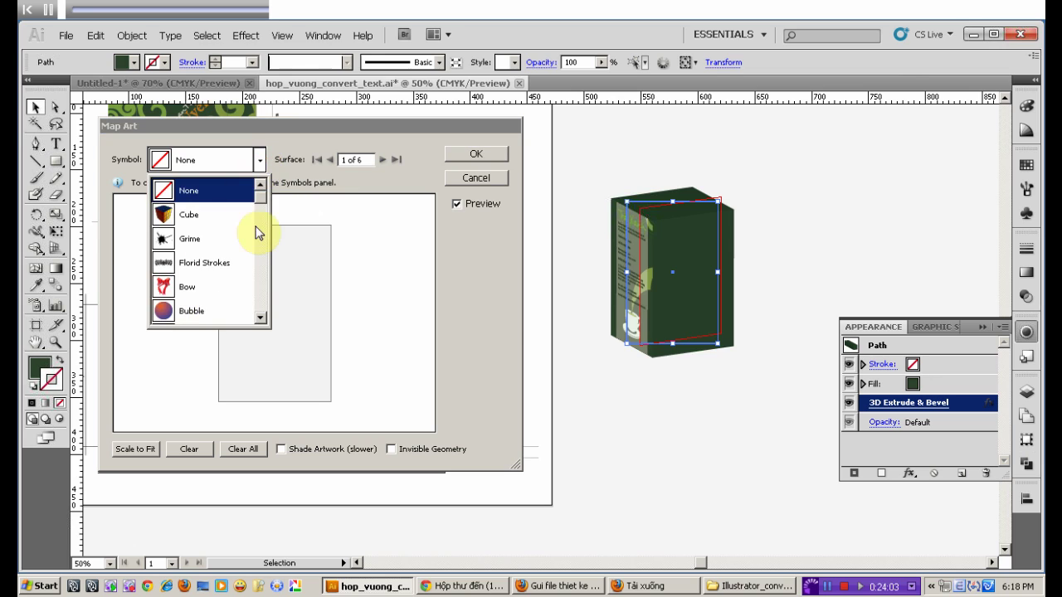
left_click_drag(261, 204, 258, 314)
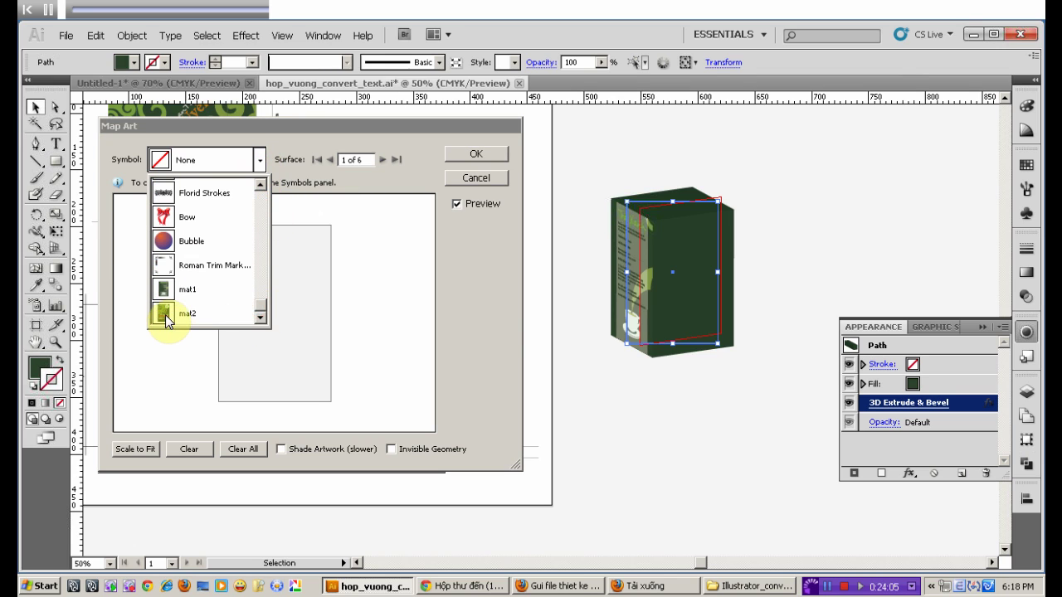
left_click(166, 316)
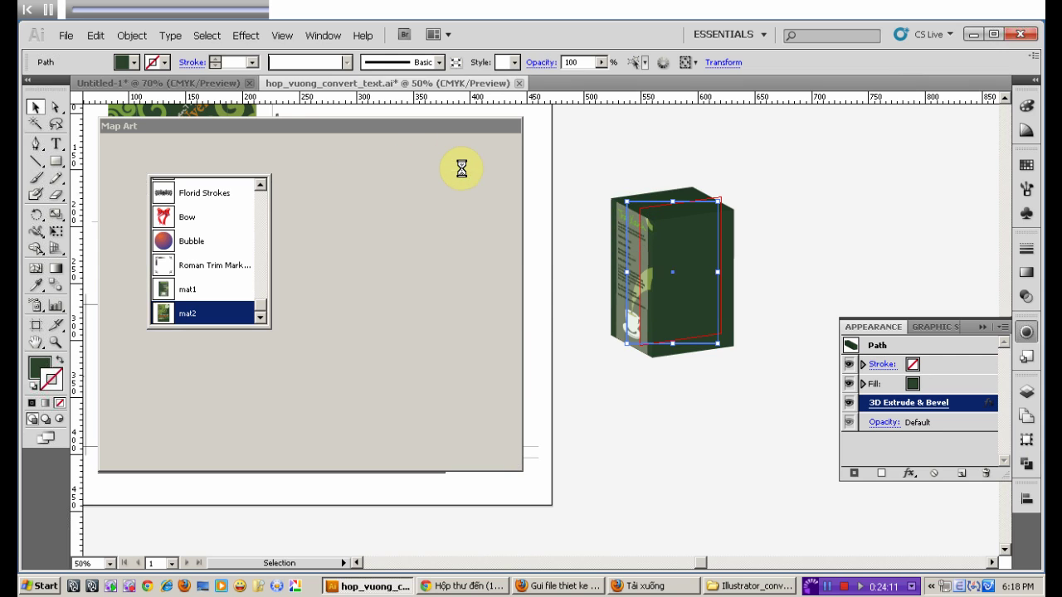
left_click(479, 156)
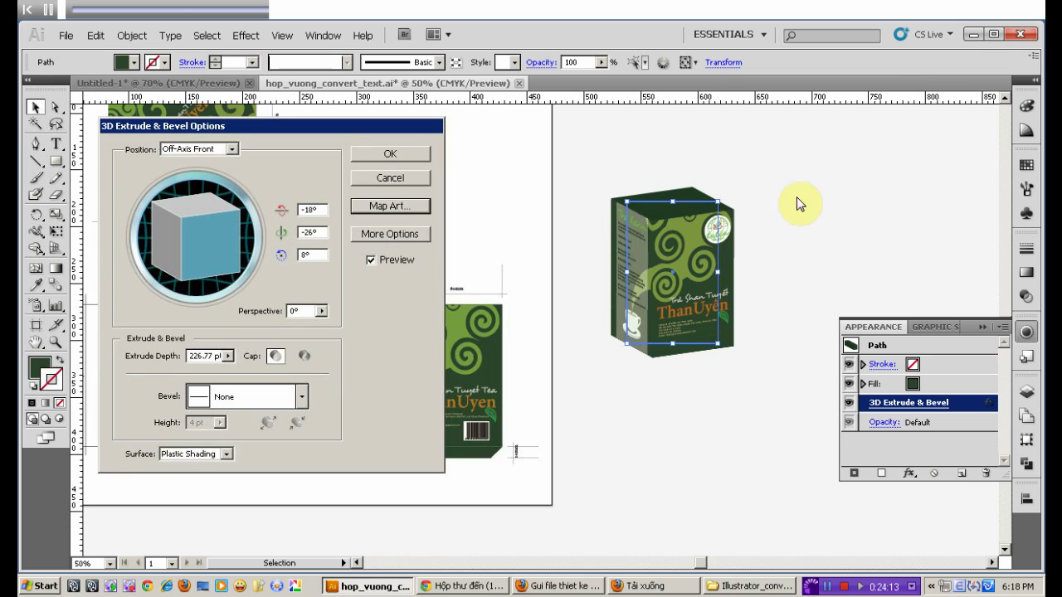
left_click(390, 153)
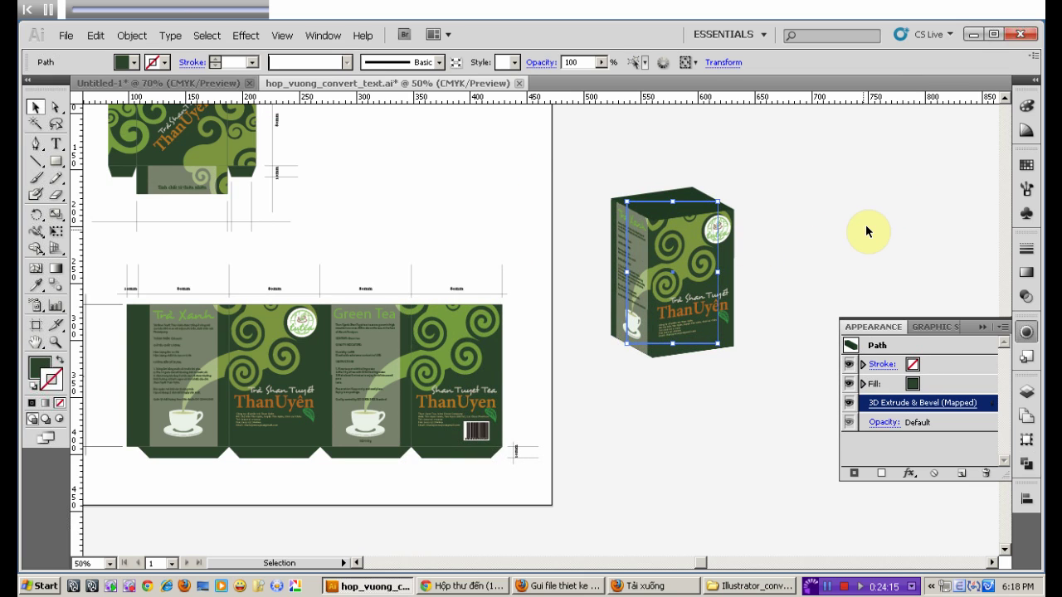
- Move the lid's top-flap artwork into place and scroll up to show the whole lid layout
left_click(866, 225)
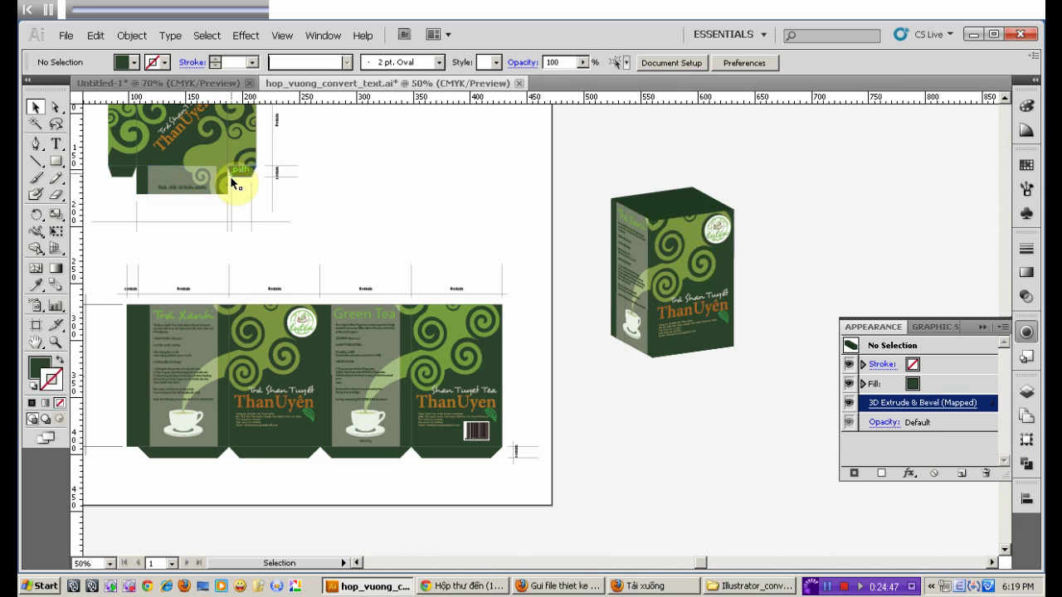
mouse_move(188, 173)
left_mouse_down()
mouse_move(243, 131)
mouse_move(241, 161)
left_mouse_up()
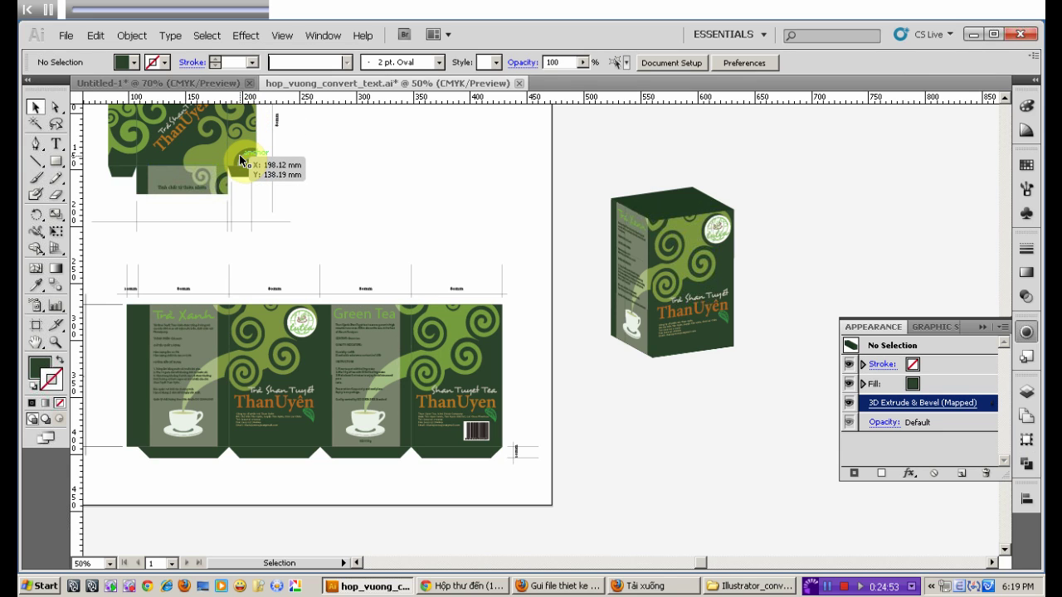
mouse_move(241, 160)
left_mouse_down()
mouse_move(152, 178)
mouse_move(173, 134)
left_mouse_up()
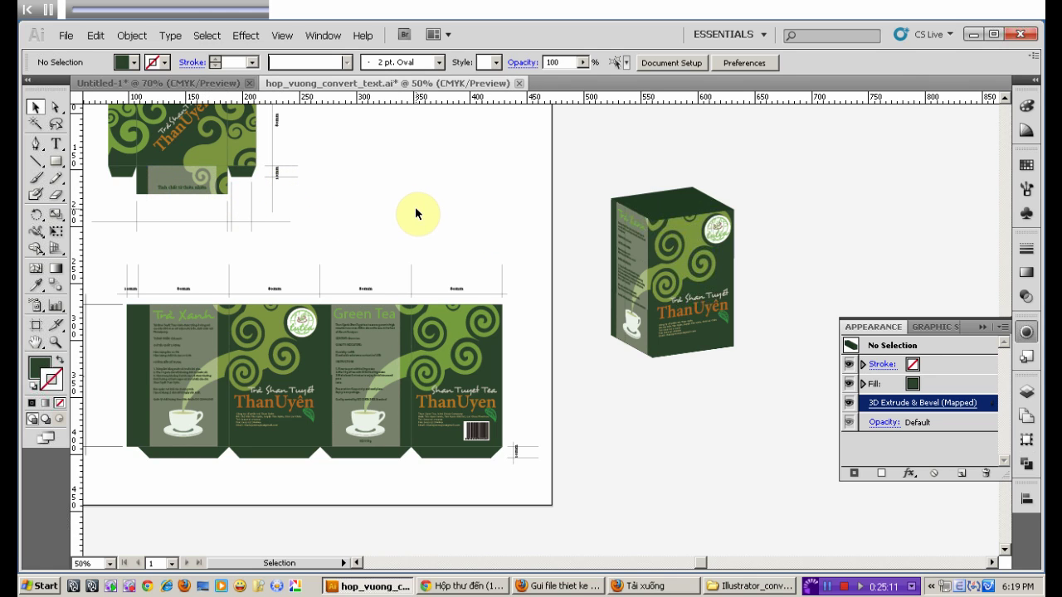
left_click(1005, 98)
left_click(1005, 98)
left_click(1005, 98)
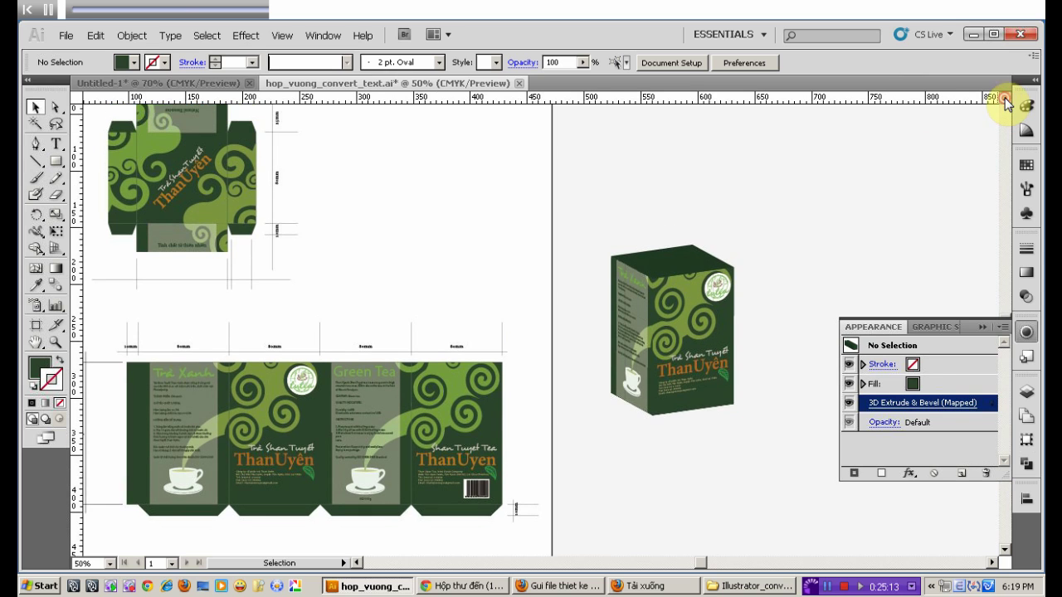
- Save the lid's bottom tagline panel as a Graphic symbol named nap1
mouse_move(143, 255)
left_mouse_down()
mouse_move(217, 242)
mouse_move(222, 227)
left_mouse_up()
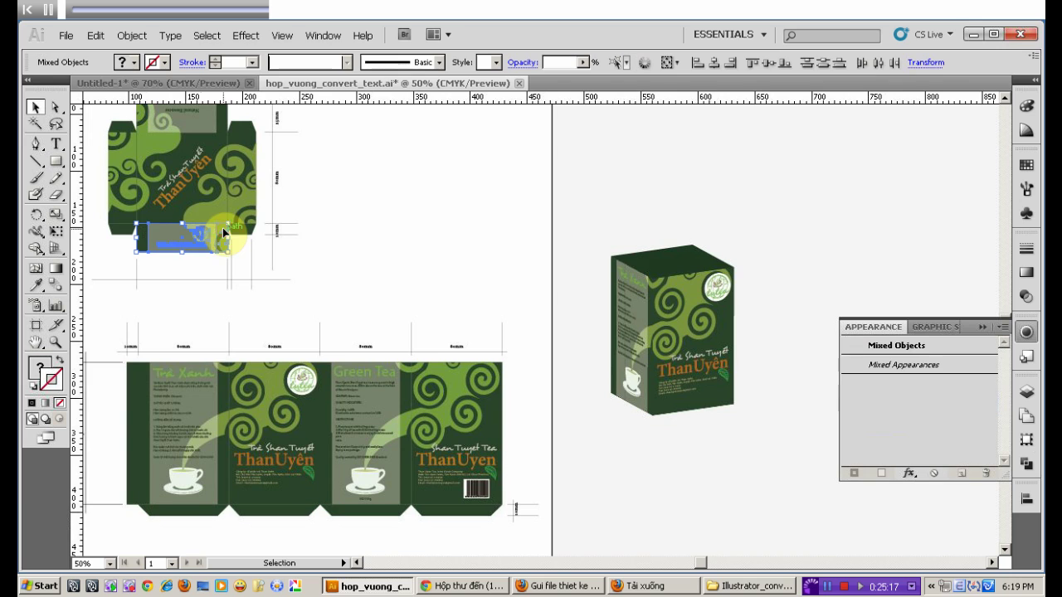
left_click(1027, 213)
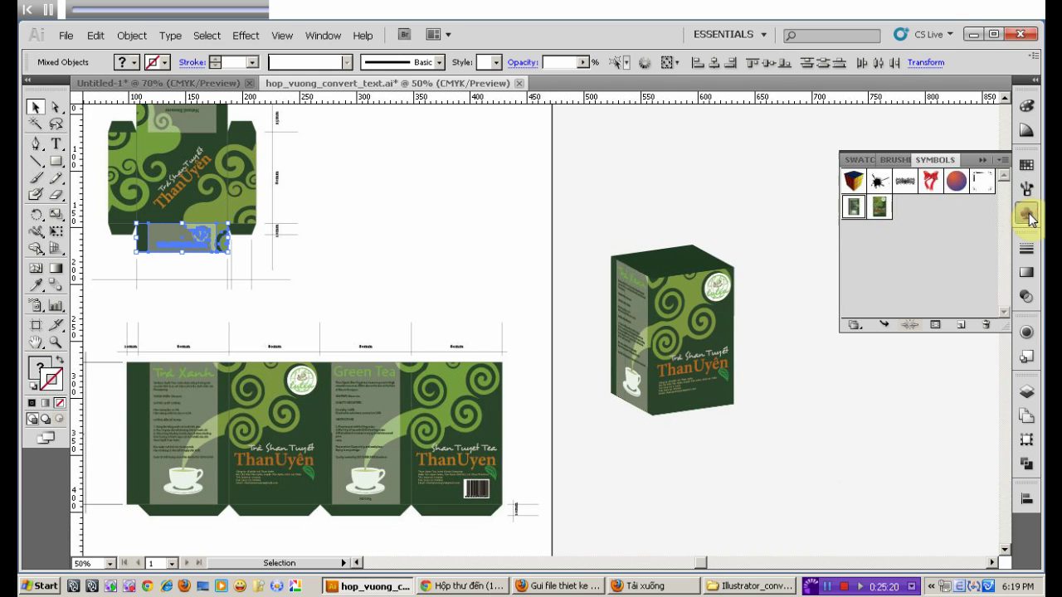
left_click(960, 324)
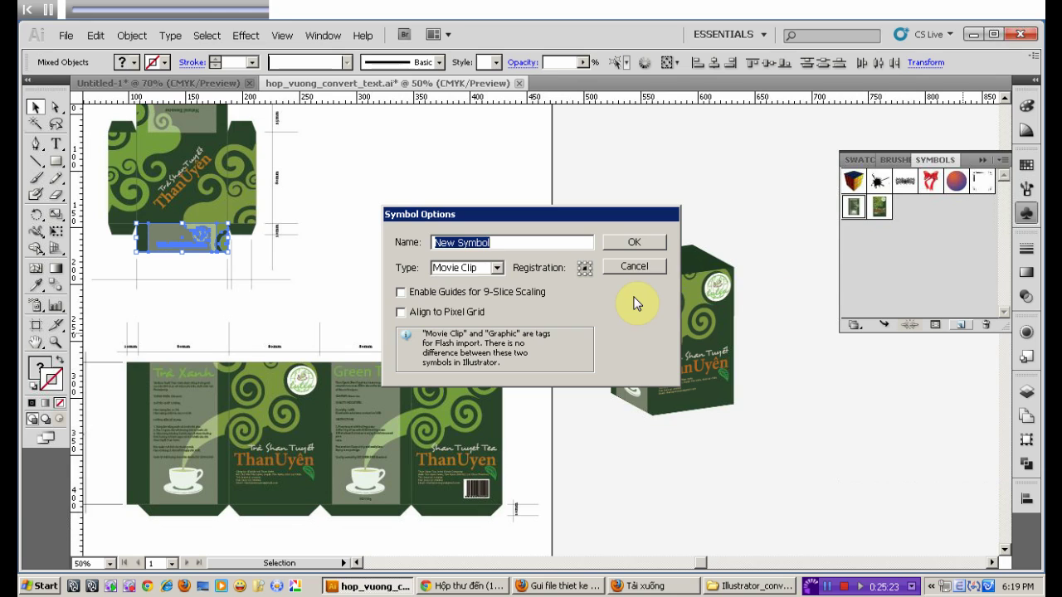
type("nap1")
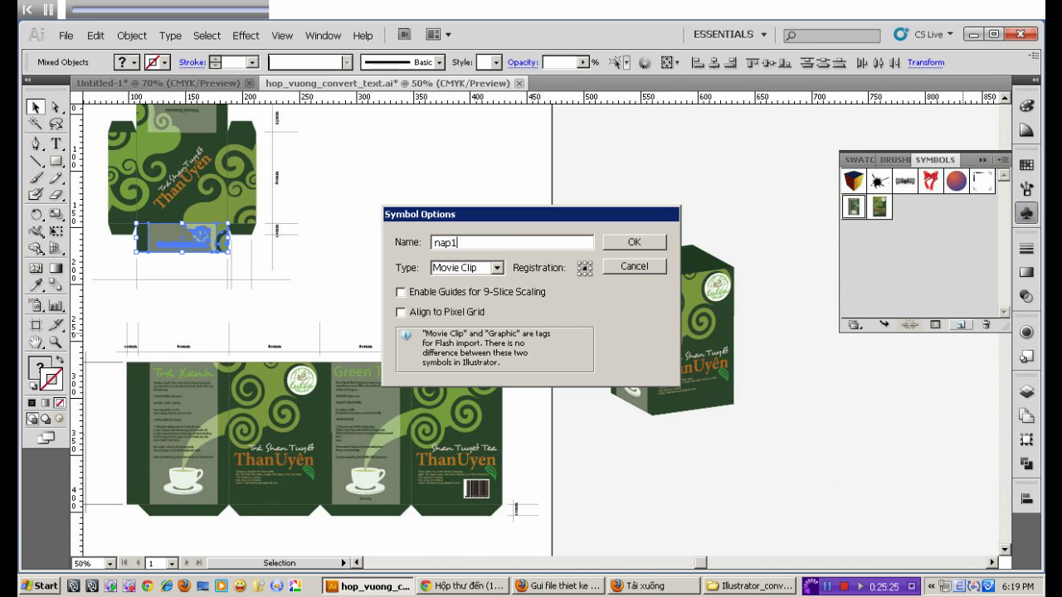
left_click(496, 268)
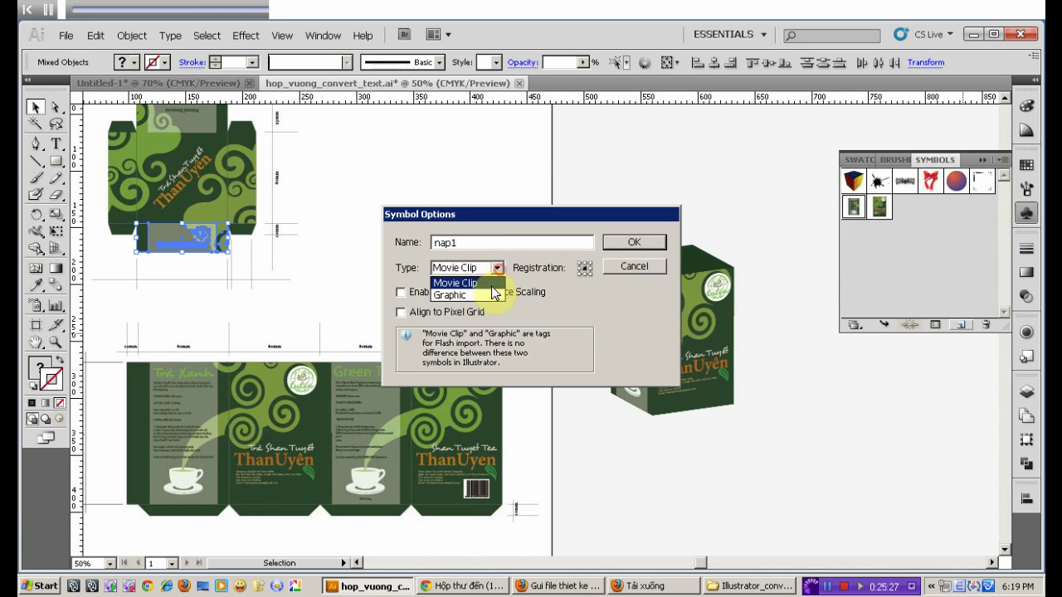
left_click(471, 296)
left_click(634, 242)
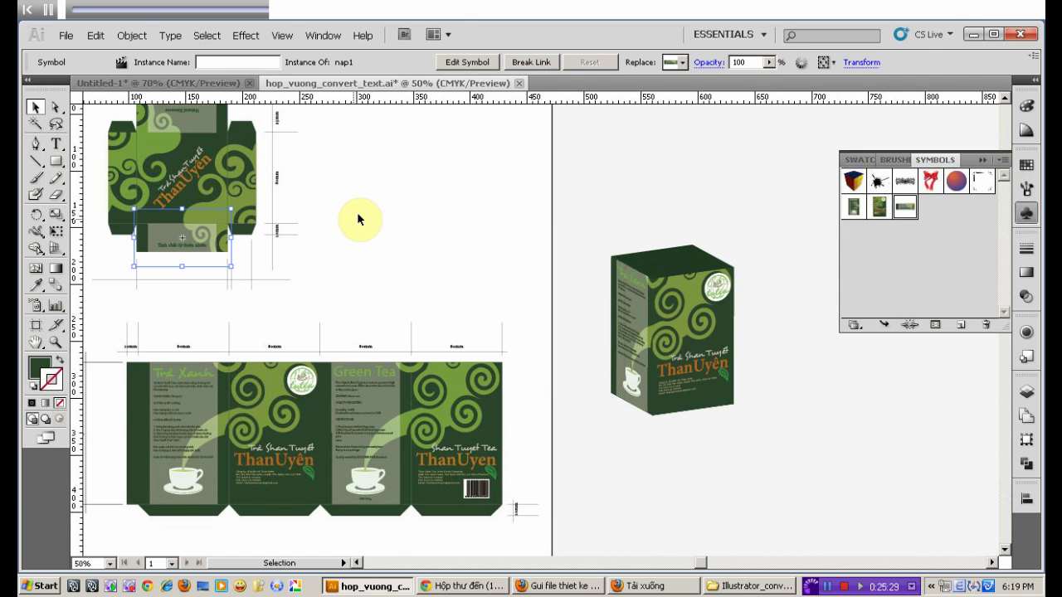
left_click(291, 208)
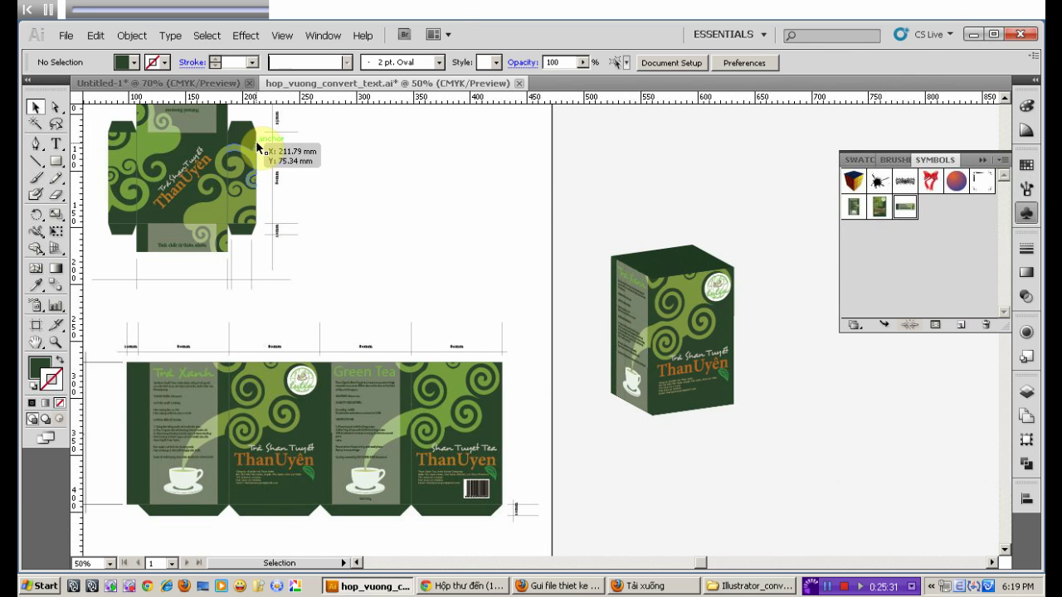
- Save the lid's right side flap as a Graphic symbol named nap2
left_click_drag(263, 140, 233, 218)
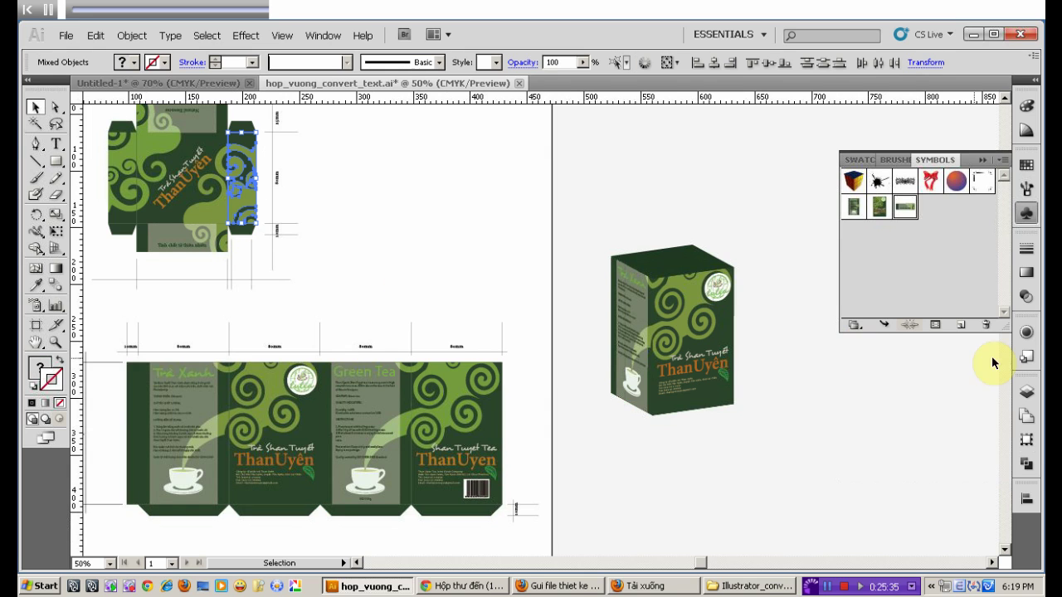
left_click(963, 327)
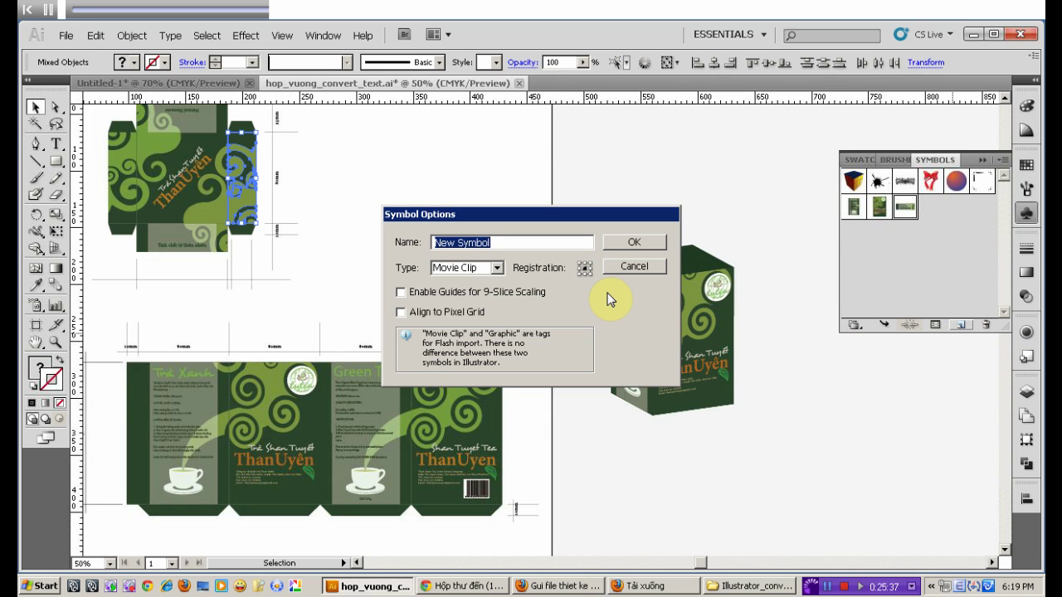
type("nap2")
left_click(497, 268)
left_click(479, 297)
left_click(633, 244)
left_click(451, 211)
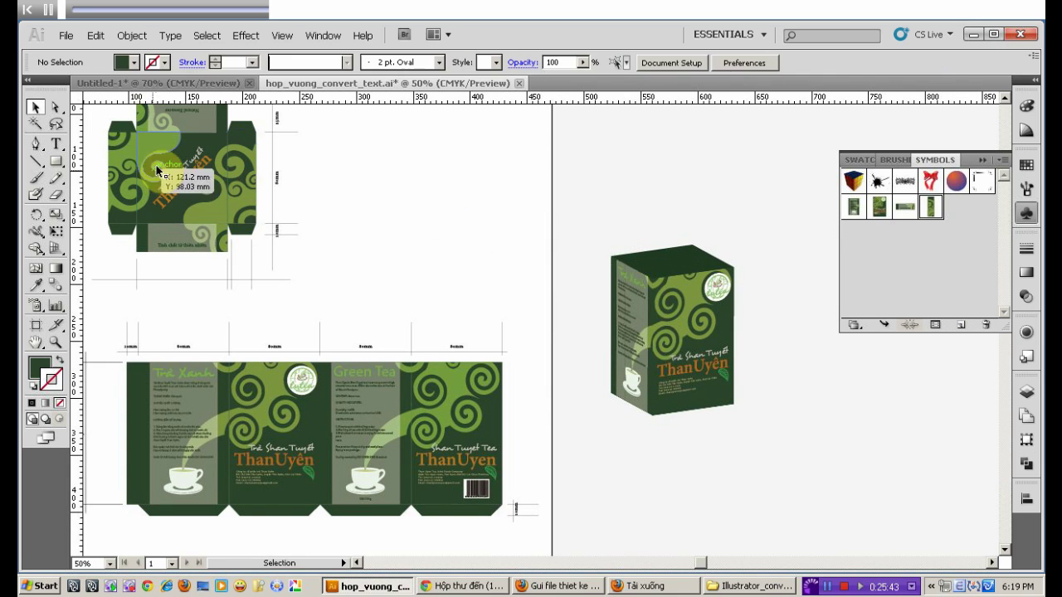
- Copy the lid artwork to the upper right and delete its right strip, leaving a square
mouse_move(312, 150)
left_mouse_down()
mouse_move(171, 196)
mouse_move(268, 186)
left_mouse_up()
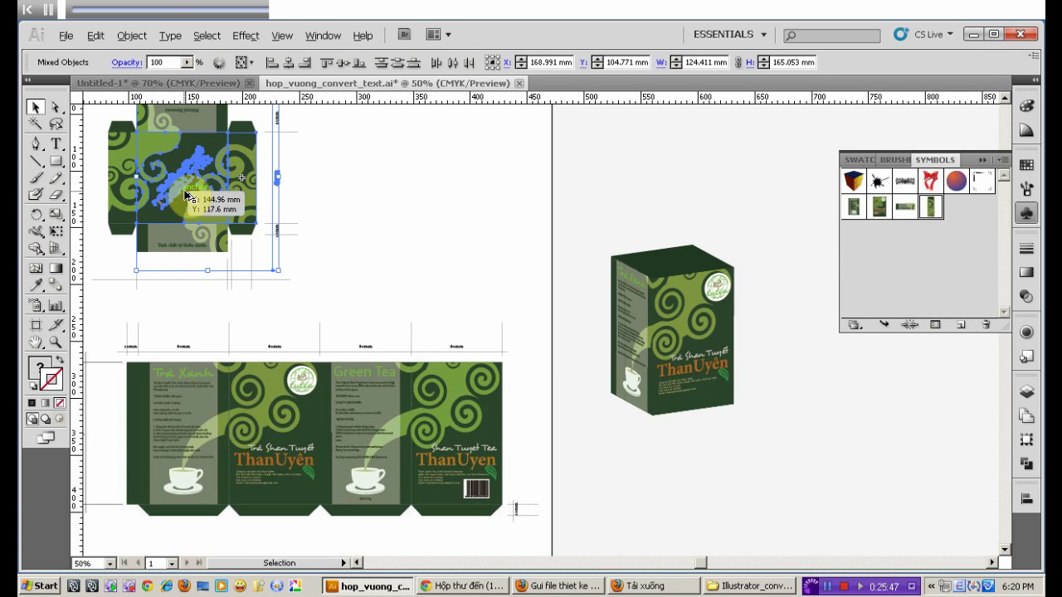
left_click_drag(268, 186, 523, 191)
left_click(600, 182)
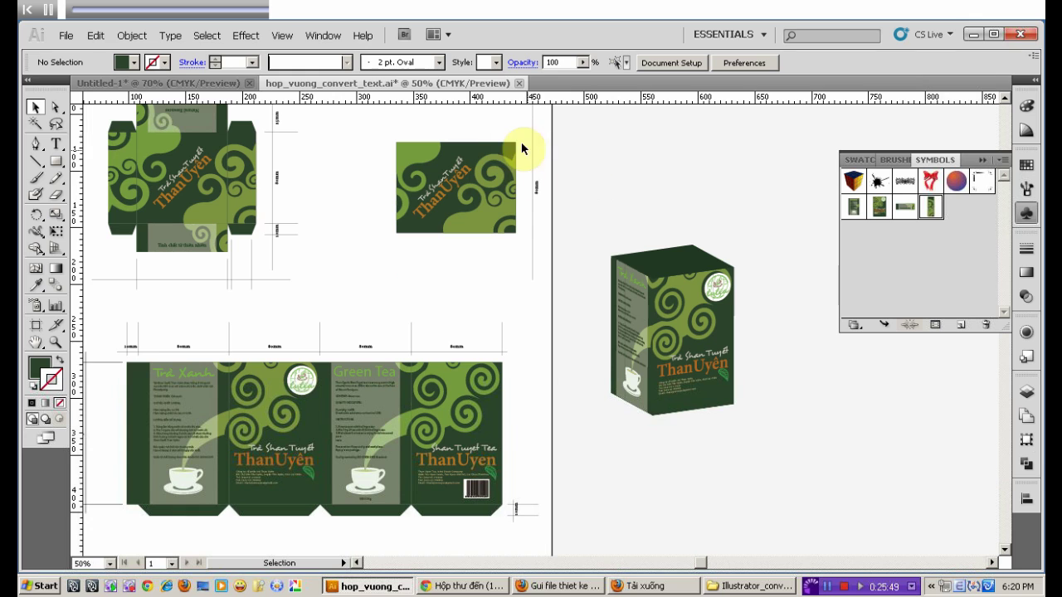
left_click_drag(501, 131, 552, 236)
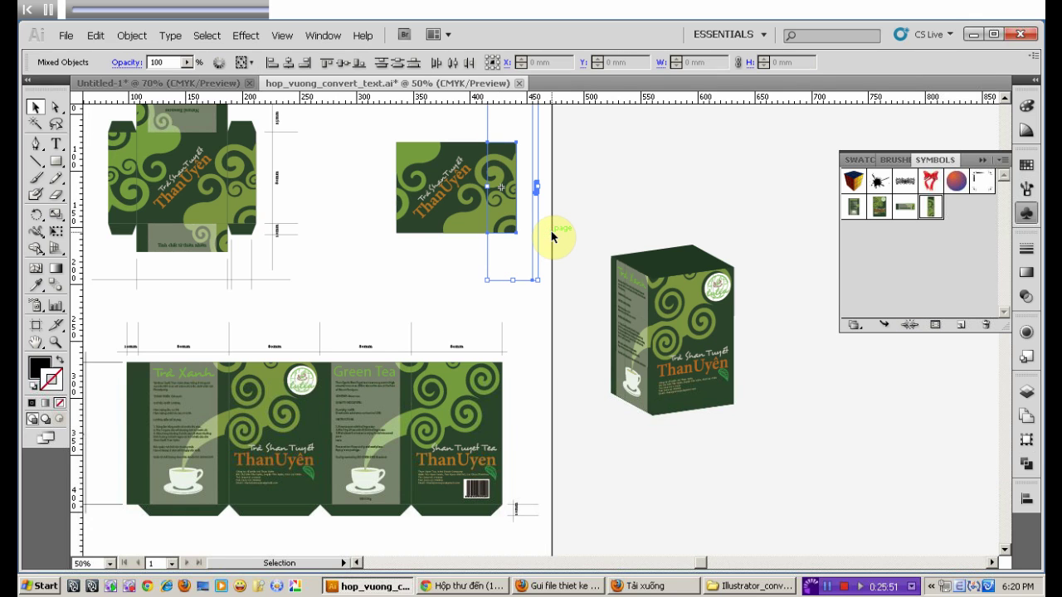
key("Delete")
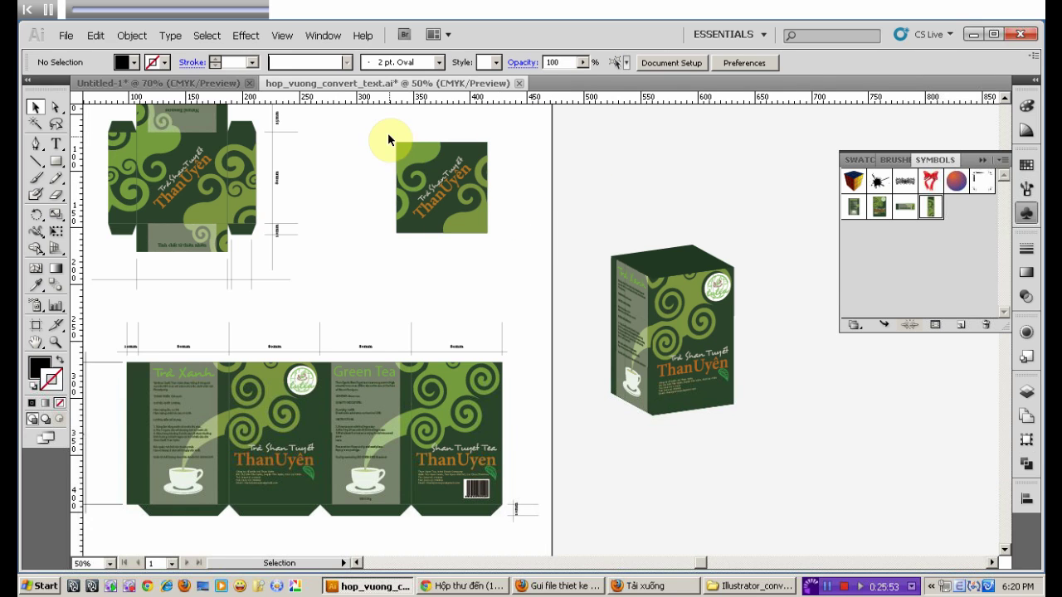
- Save the square lid top as Graphic symbol 'nap3', then reposition the nap1 panel
left_click_drag(383, 123, 514, 257)
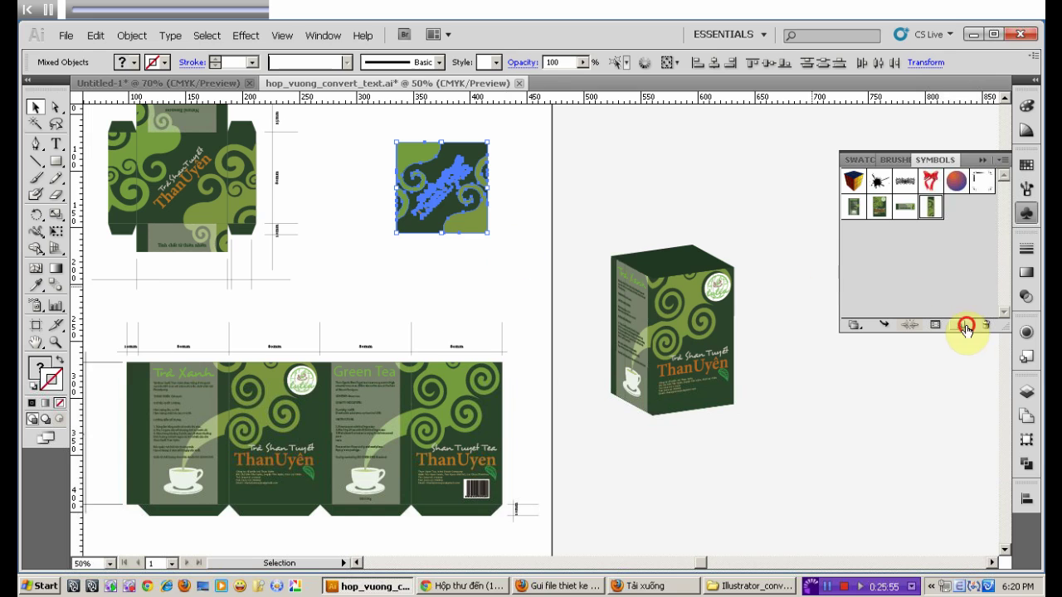
left_click(960, 325)
type("na")
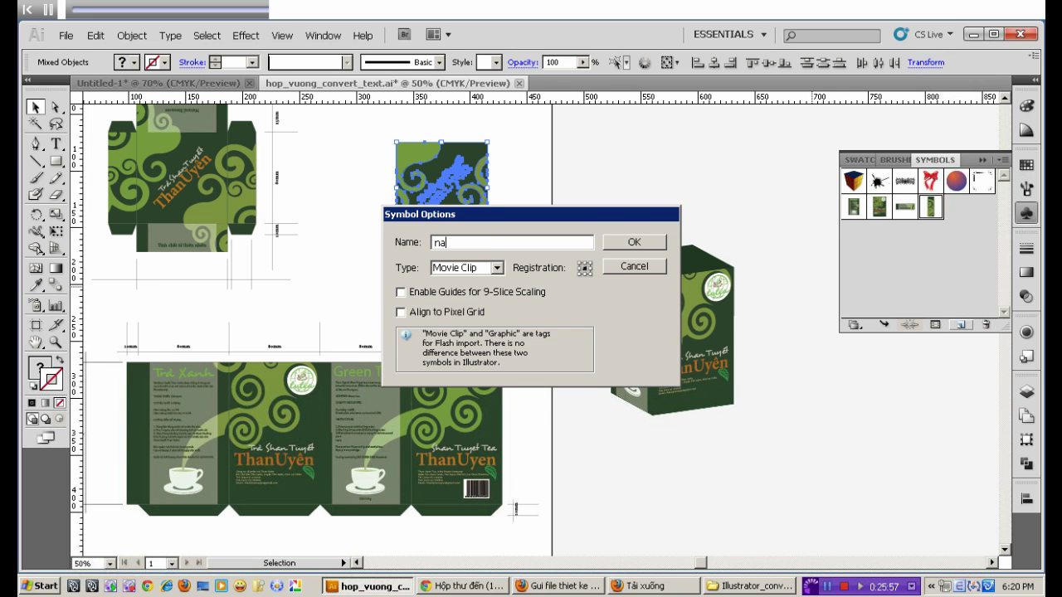
left_click(496, 268)
left_click(485, 295)
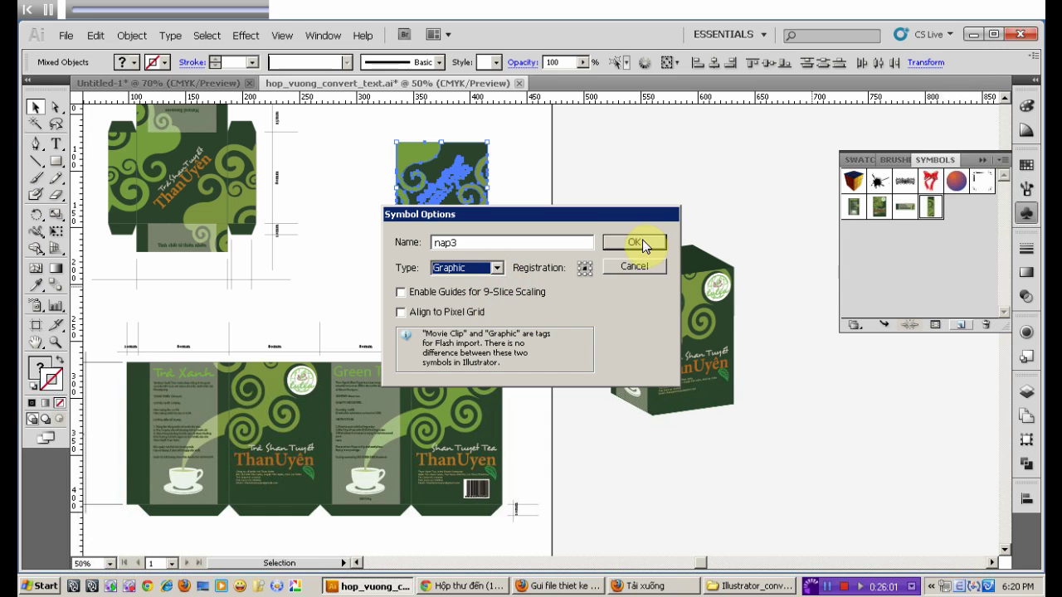
left_click(634, 241)
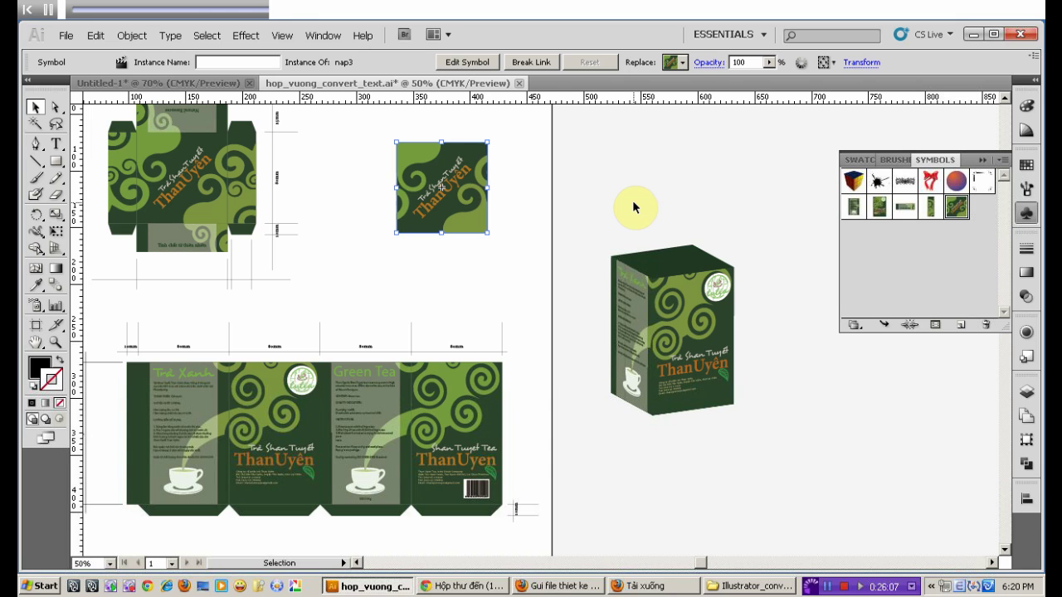
left_click(142, 249)
mouse_move(142, 252)
left_mouse_down()
mouse_move(232, 124)
mouse_move(222, 117)
mouse_move(674, 161)
left_mouse_up()
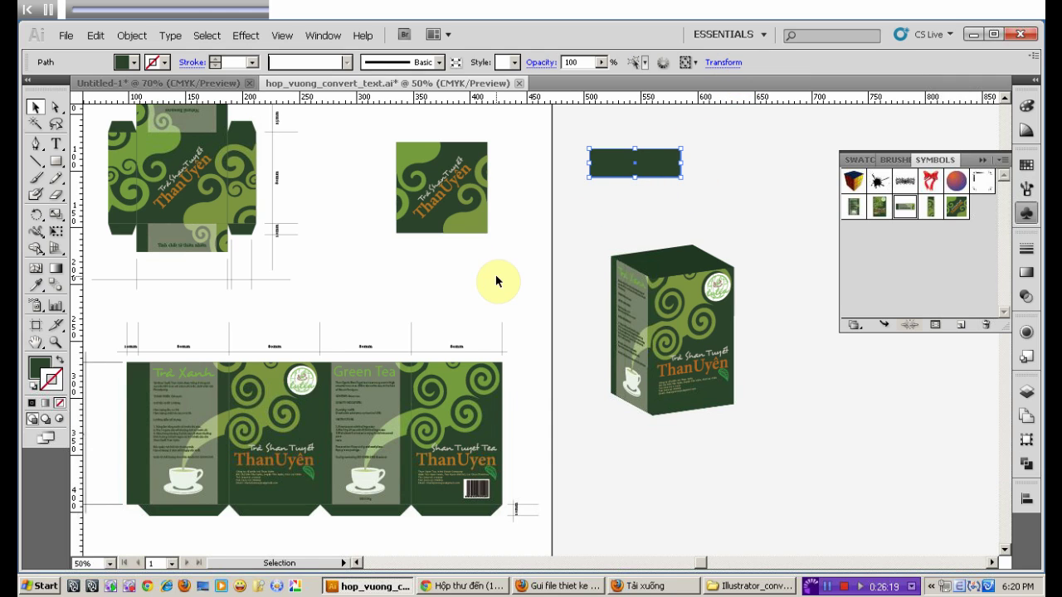
- Give the dark green rectangle a 3D Extrude & Bevel of 80 mm depth with Preview on
left_click(246, 35)
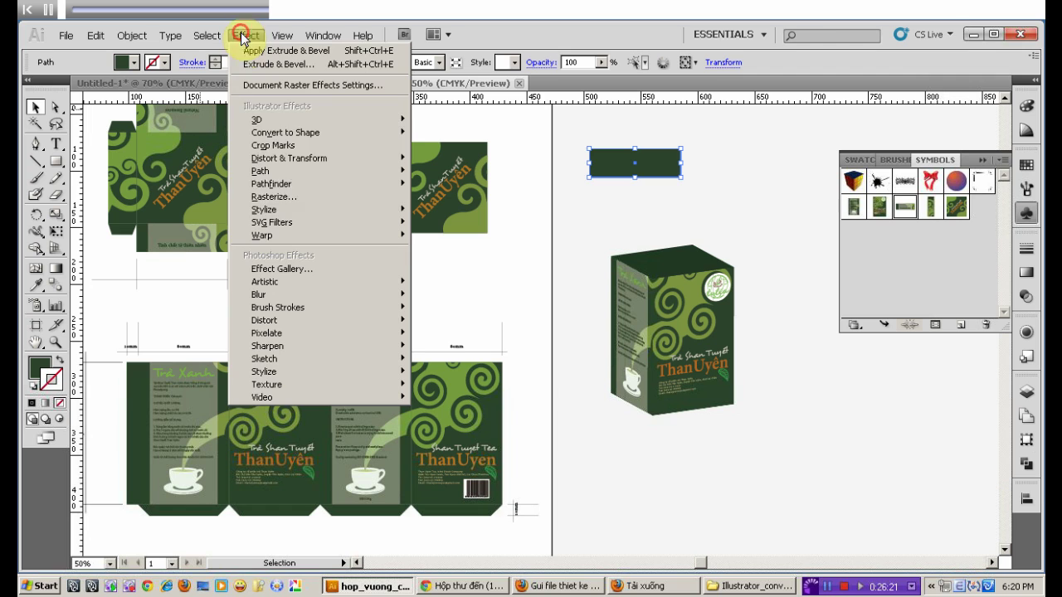
mouse_move(274, 120)
left_click(427, 120)
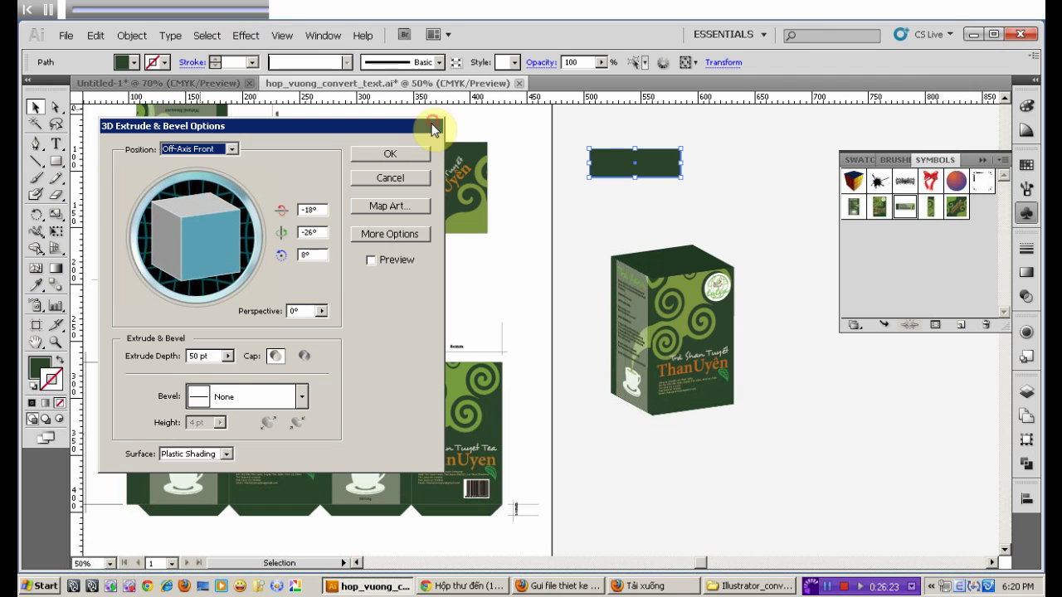
left_click_drag(218, 356, 145, 360)
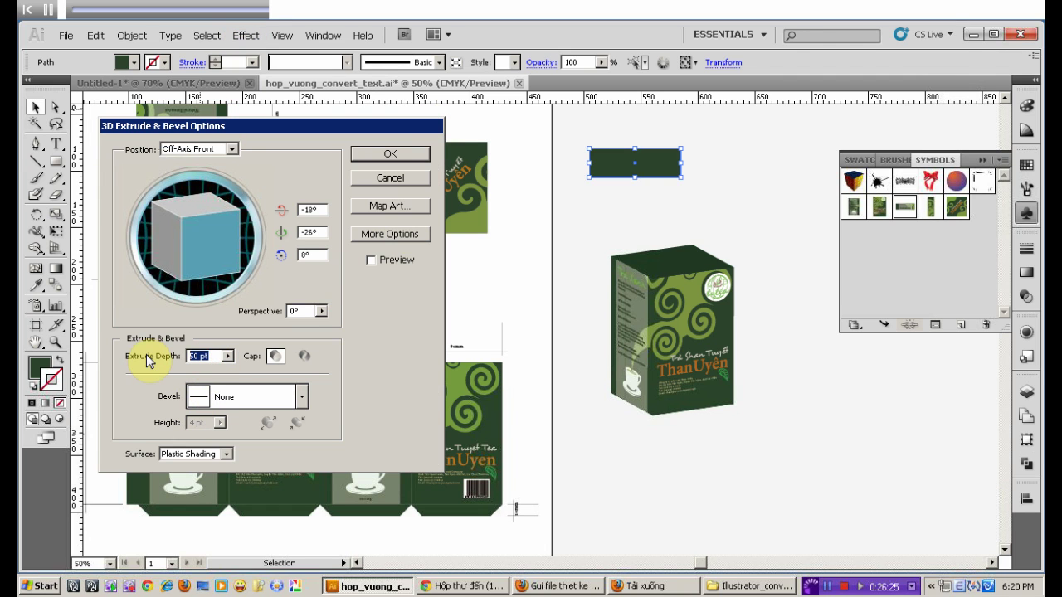
type("80")
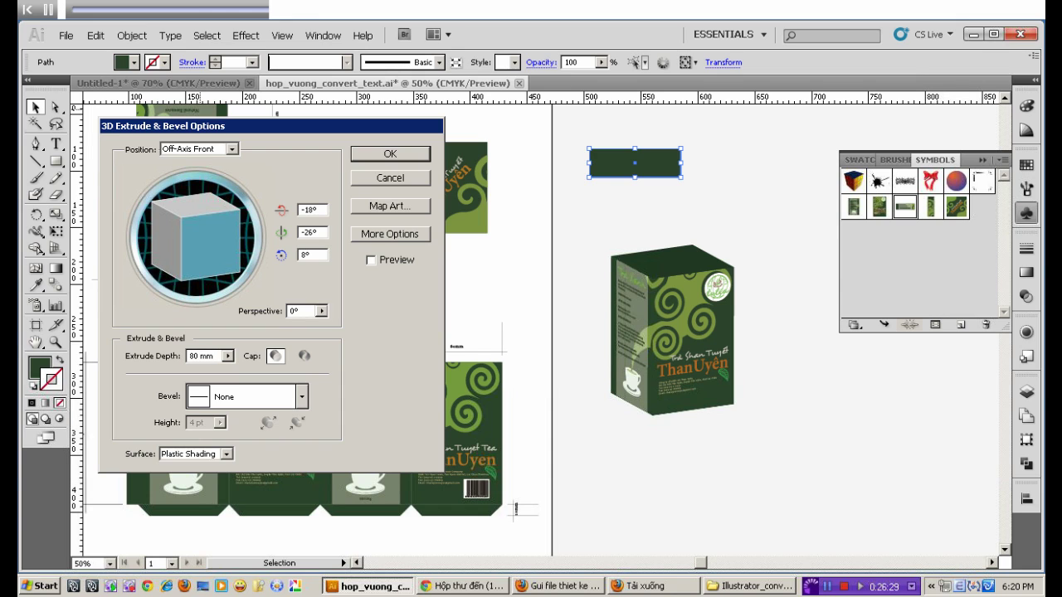
left_click(371, 260)
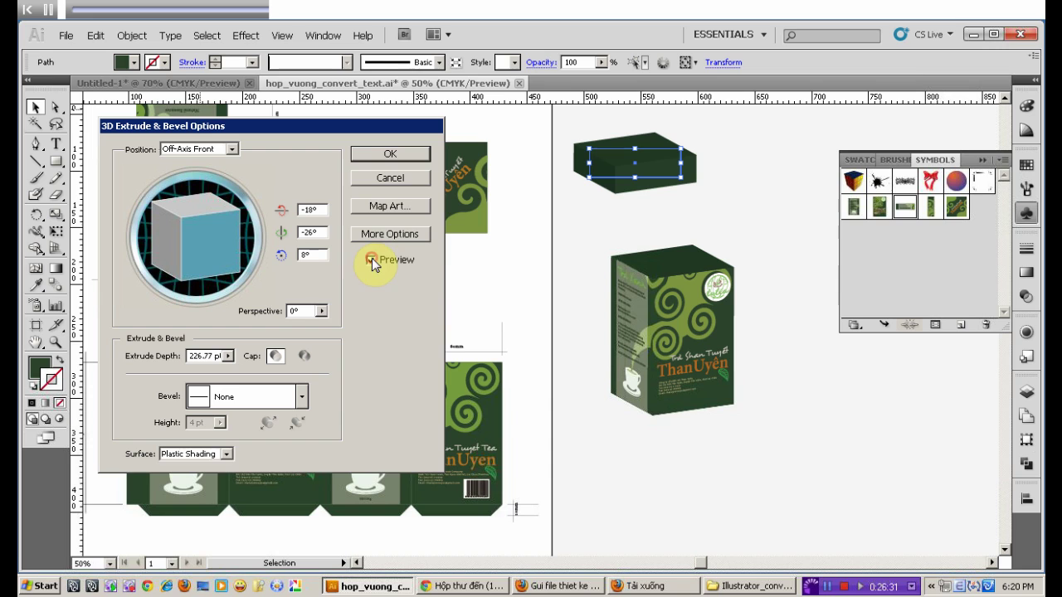
left_click(401, 206)
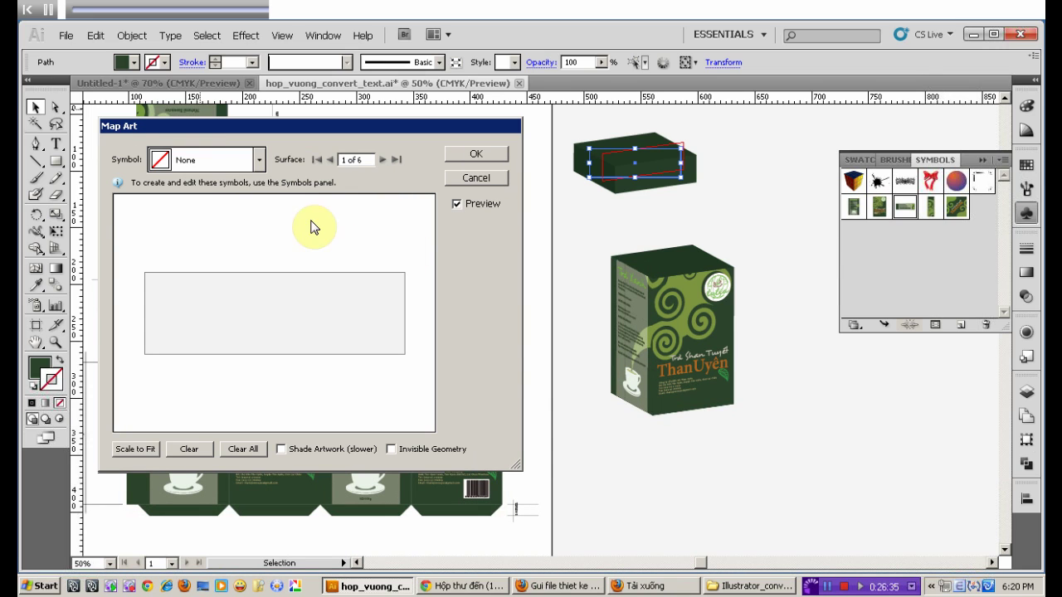
- Map the nap2 symbol onto the lid's surface 1, replacing an initial nap1 choice
left_click(261, 161)
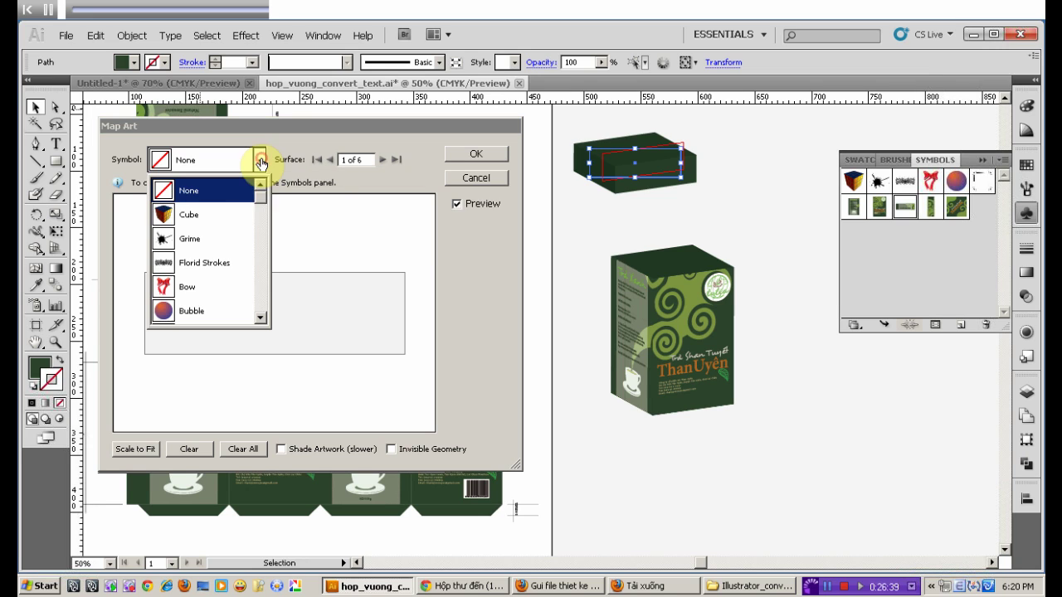
left_click_drag(261, 209, 262, 288)
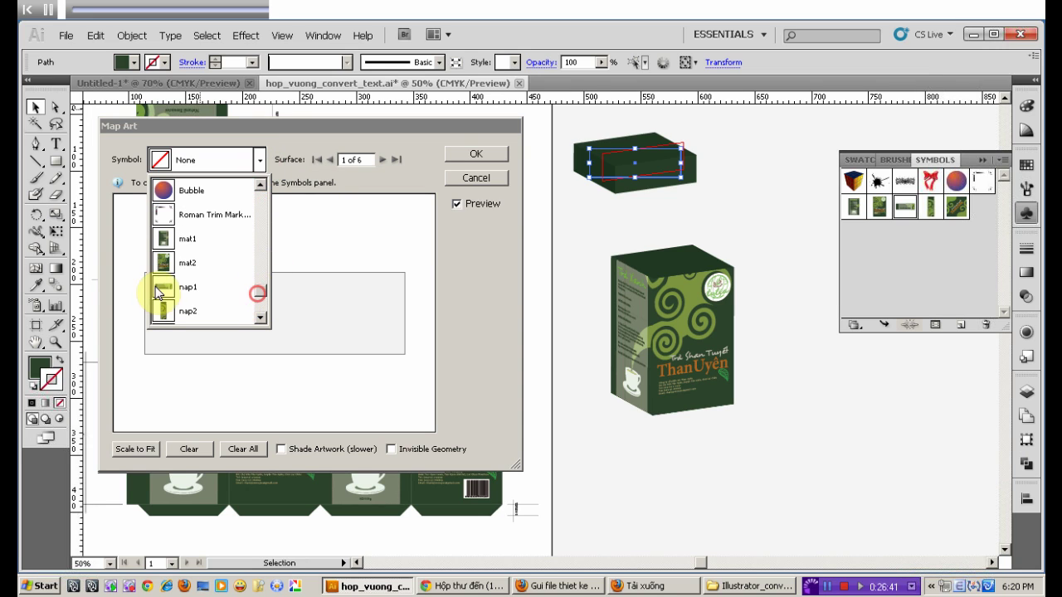
left_click(160, 287)
left_click(160, 287)
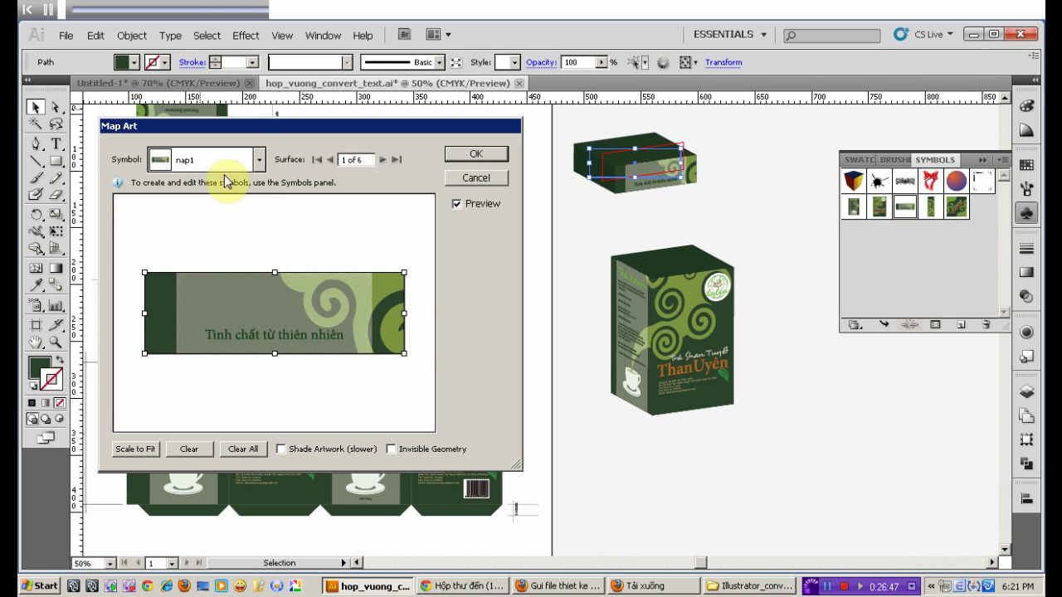
left_click(261, 159)
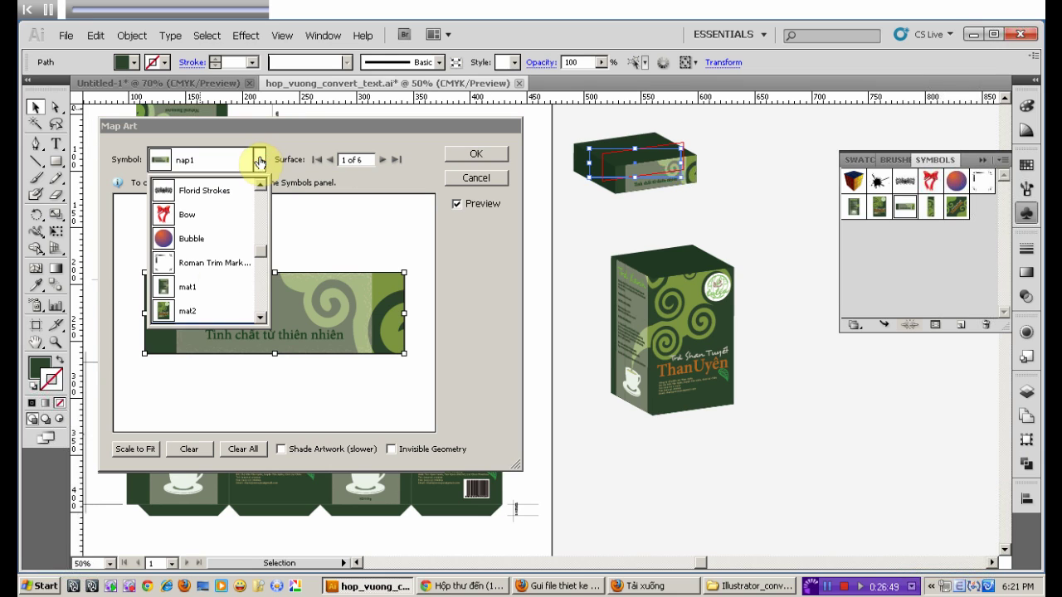
left_click_drag(260, 249, 254, 318)
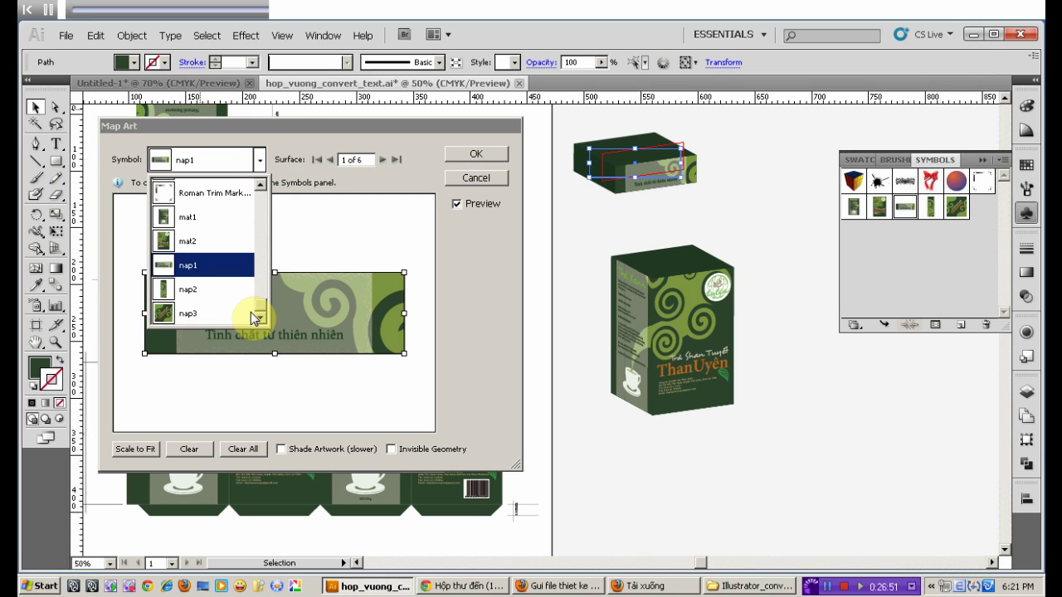
left_click(193, 295)
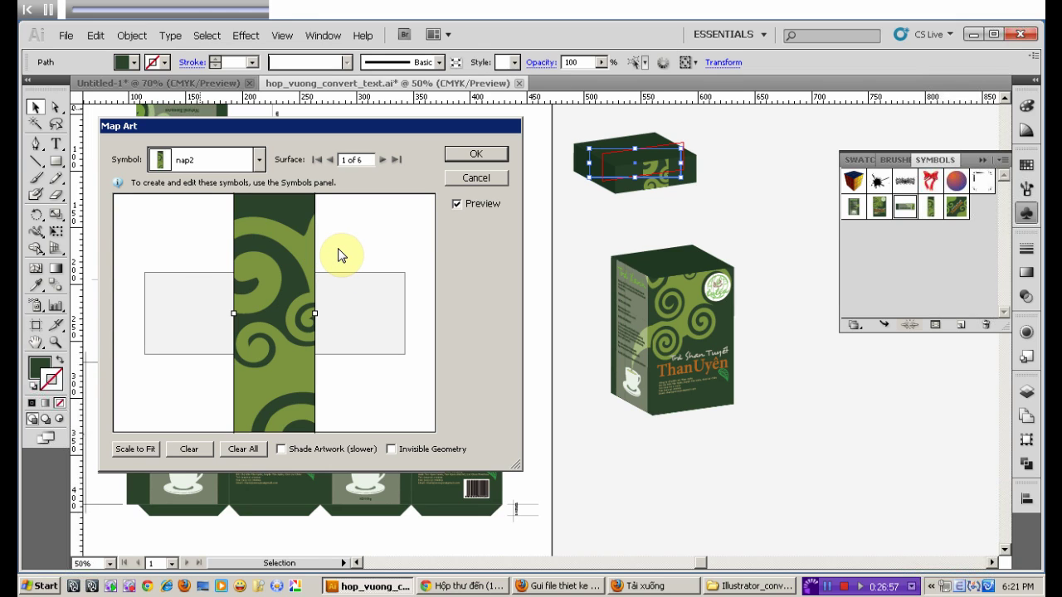
- Rotate the nap2 art 90° to horizontal and fit it over the surface outline
left_click_drag(279, 243, 261, 322)
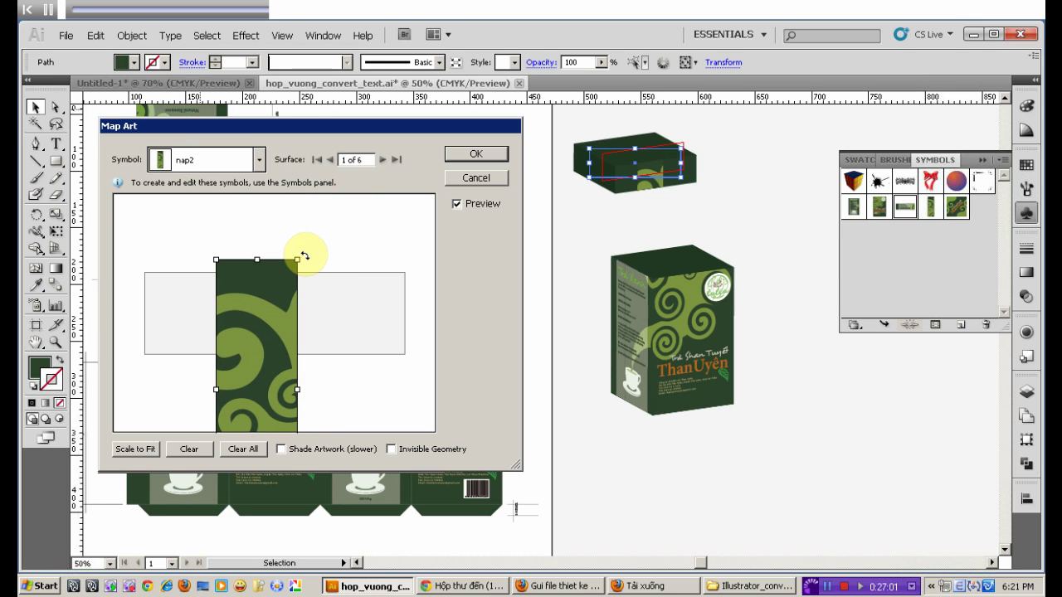
mouse_move(304, 256)
left_mouse_down()
mouse_move(363, 422)
mouse_move(350, 423)
left_mouse_up()
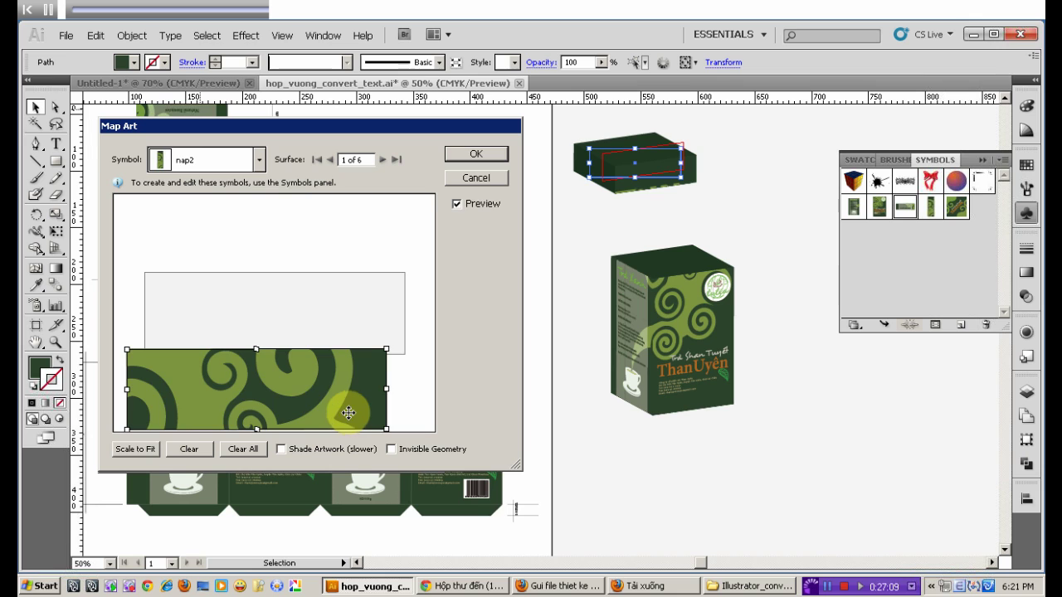
left_click_drag(352, 415, 342, 325)
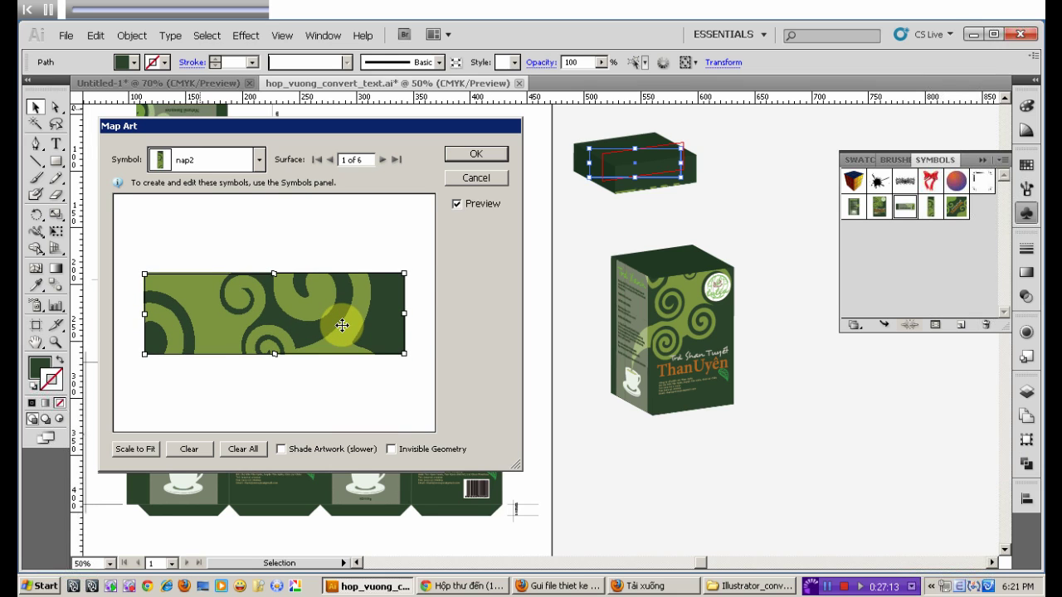
left_click_drag(342, 325, 343, 324)
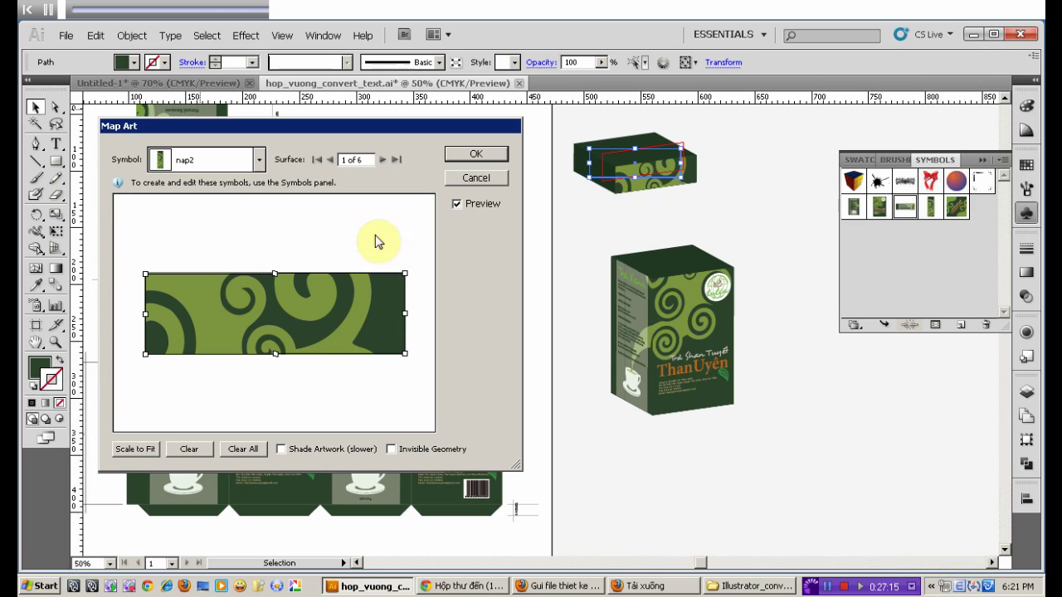
left_click(382, 159)
- Map nap1 onto the lid's narrow surface 5, rotated upright
left_click(382, 160)
left_click(383, 159)
left_click(383, 160)
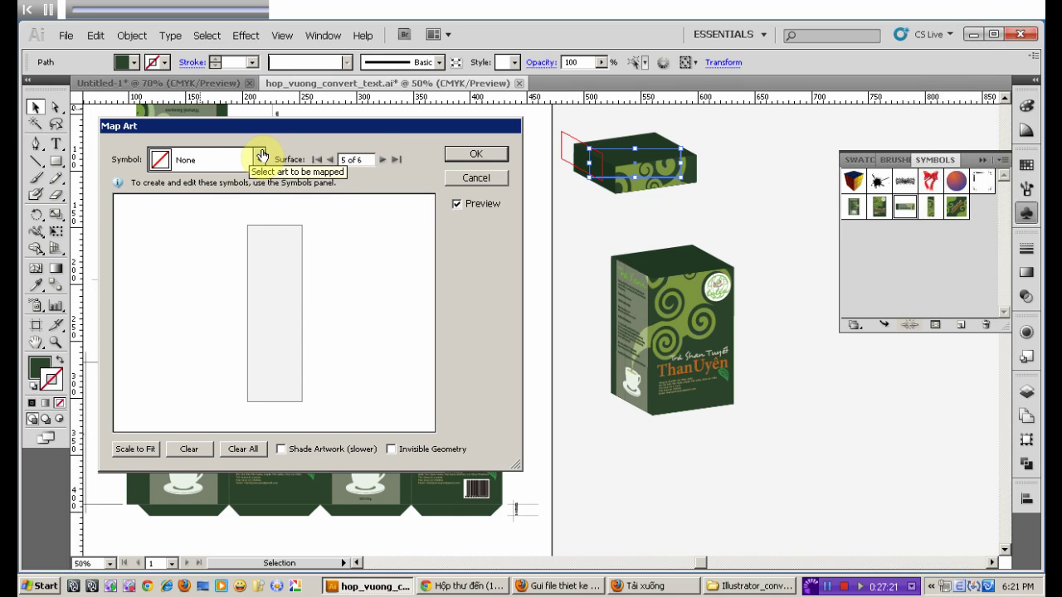
left_click(261, 156)
left_click_drag(262, 208, 260, 313)
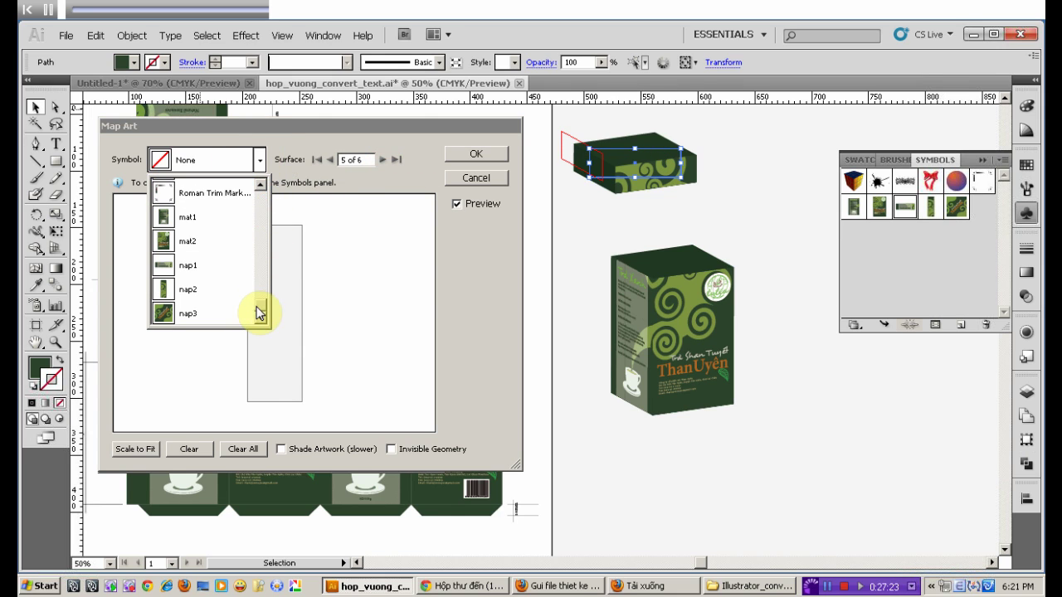
left_click(195, 266)
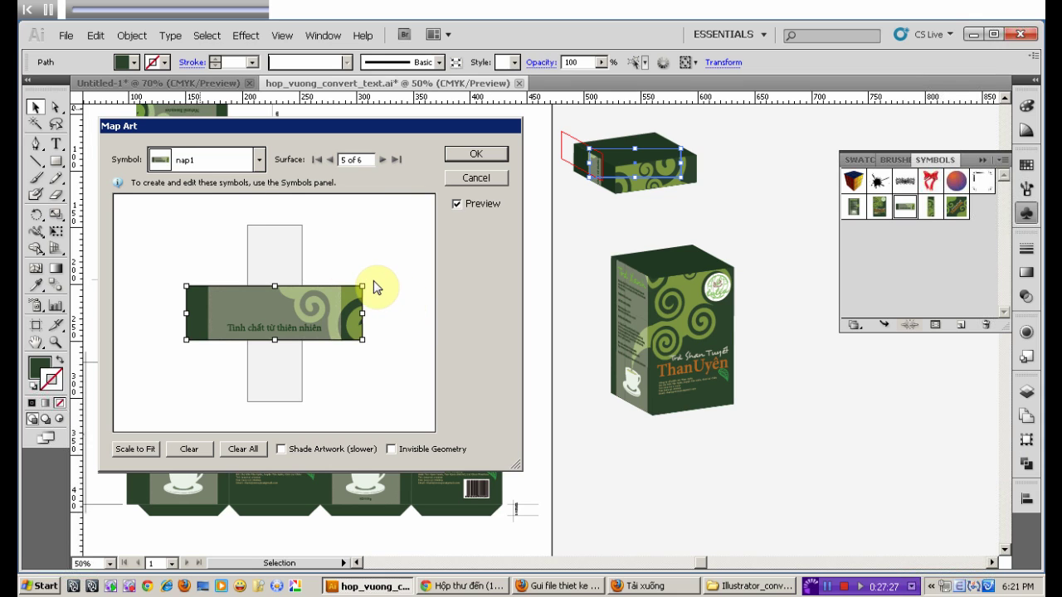
mouse_move(369, 285)
left_mouse_down()
mouse_move(300, 375)
mouse_move(289, 372)
left_mouse_up()
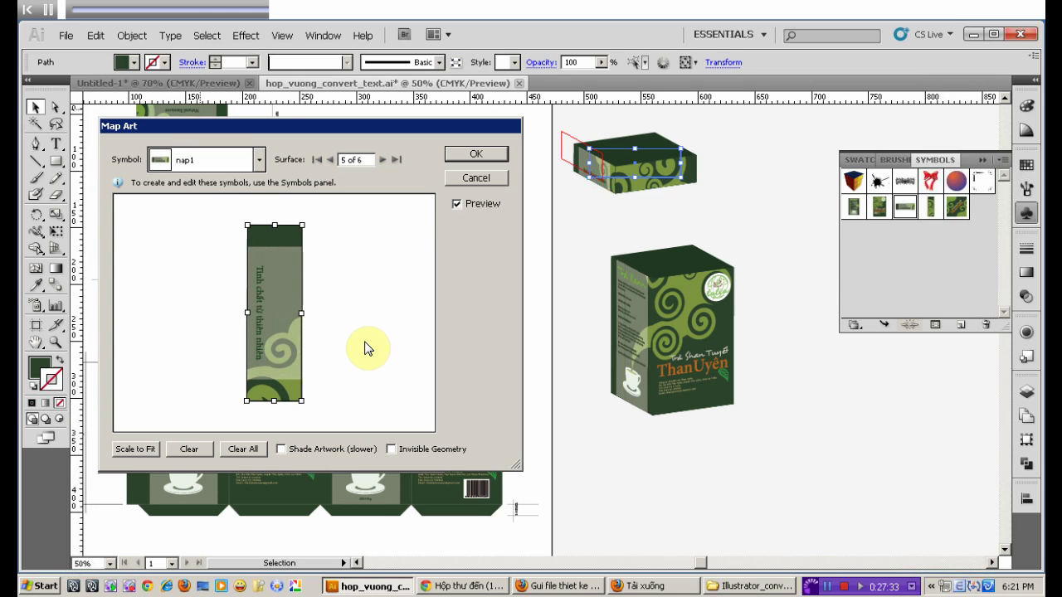
- Map nap3 onto the lid's top surface 6, rotated and scaled to fit, and confirm
left_click(385, 161)
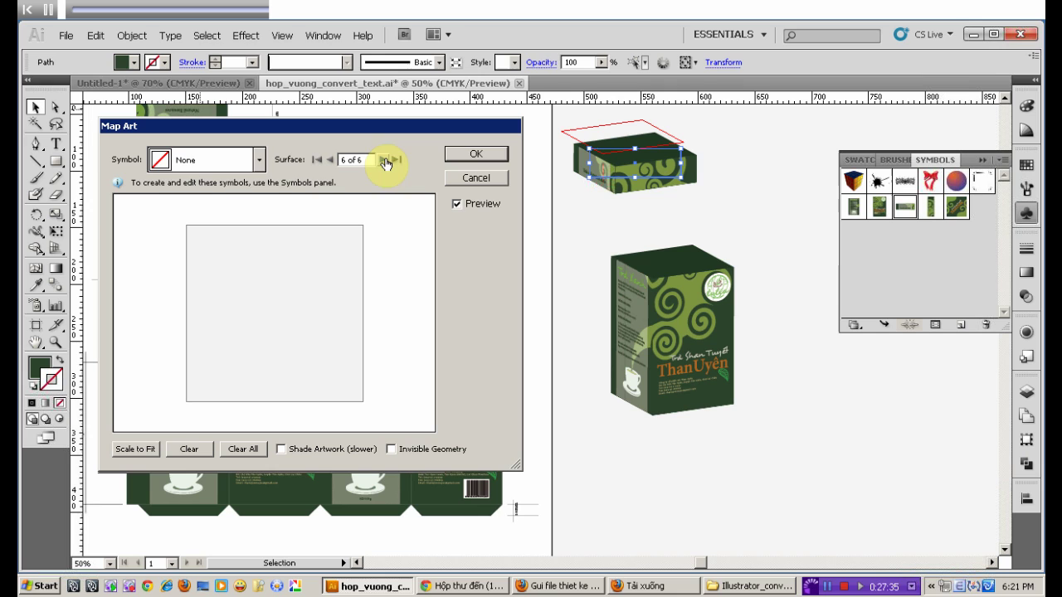
left_click(260, 163)
left_click_drag(261, 217, 256, 310)
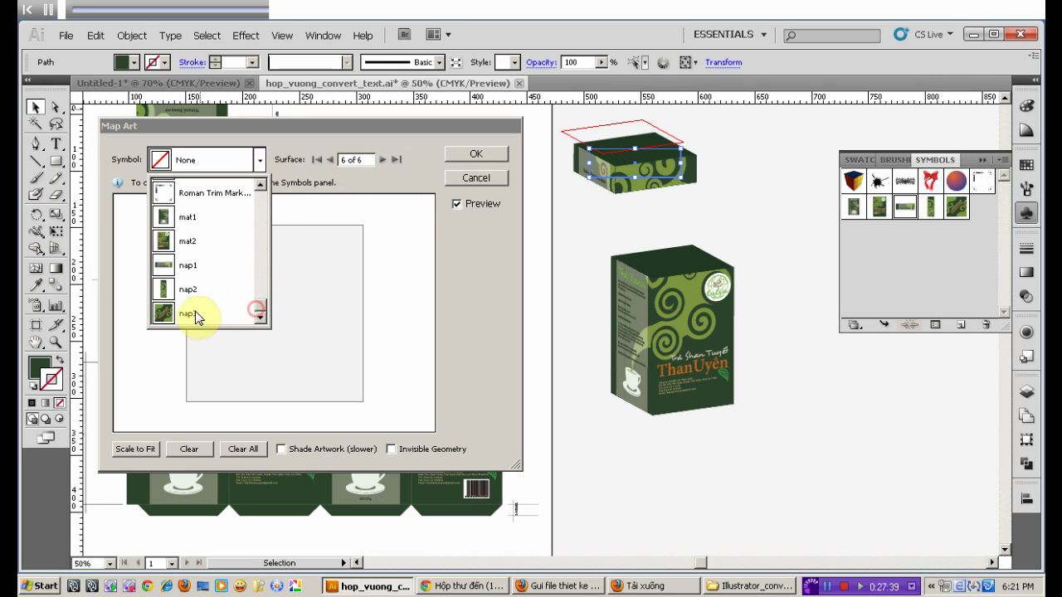
left_click(199, 313)
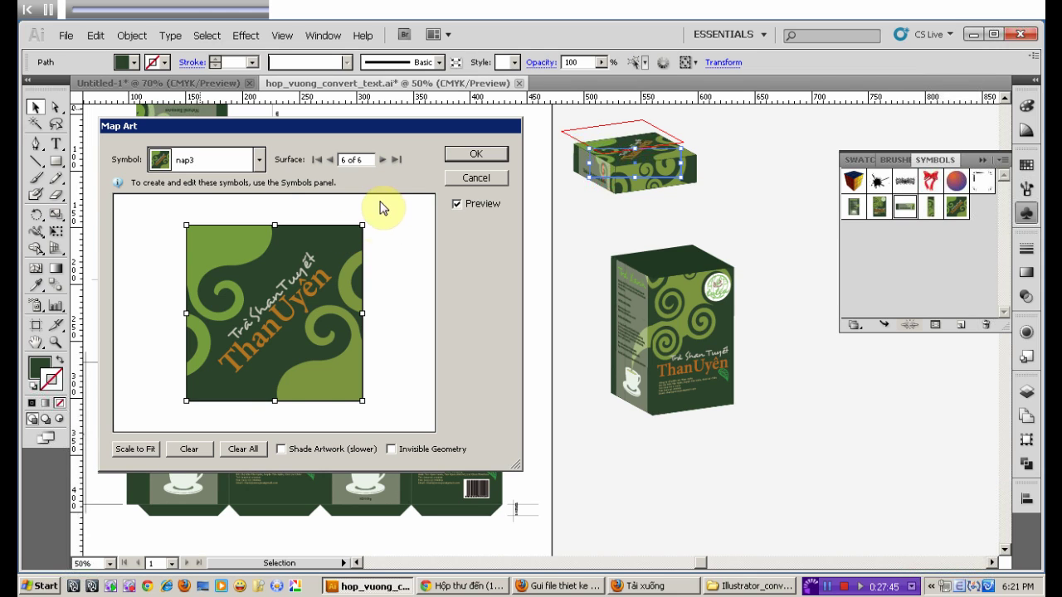
mouse_move(367, 218)
left_mouse_down()
mouse_move(357, 362)
mouse_move(325, 367)
left_mouse_up()
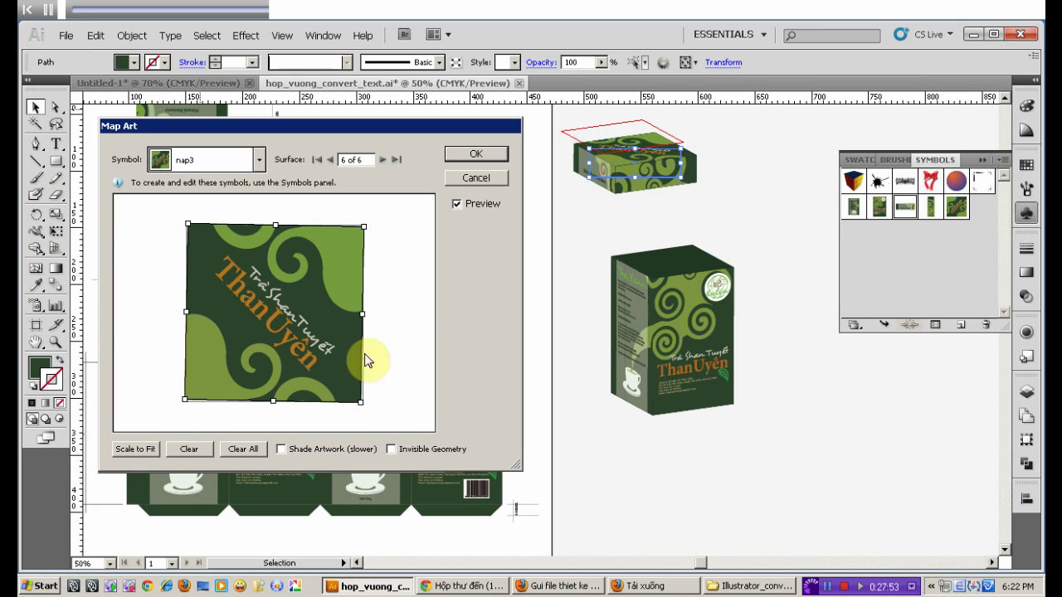
left_click_drag(368, 226, 318, 356)
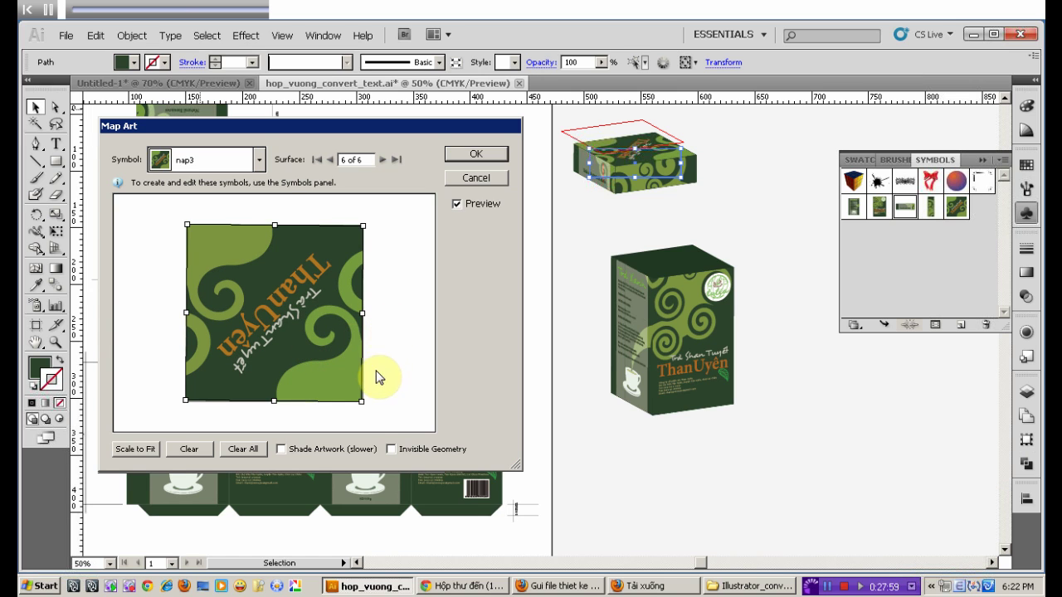
mouse_move(370, 410)
left_mouse_down()
mouse_move(391, 387)
mouse_move(364, 220)
left_mouse_up()
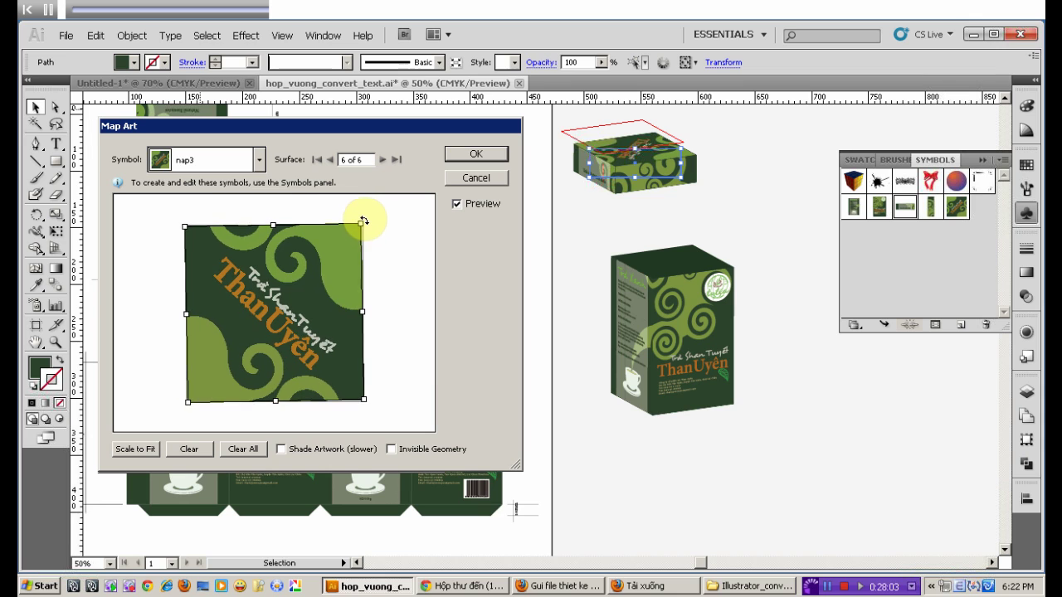
left_click_drag(364, 221, 363, 221)
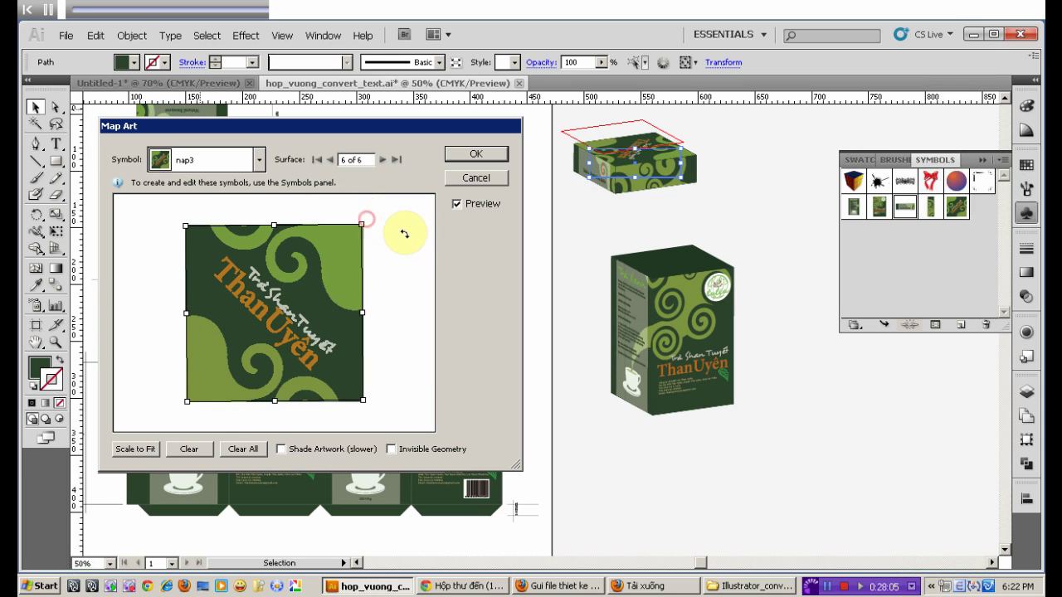
left_click(137, 449)
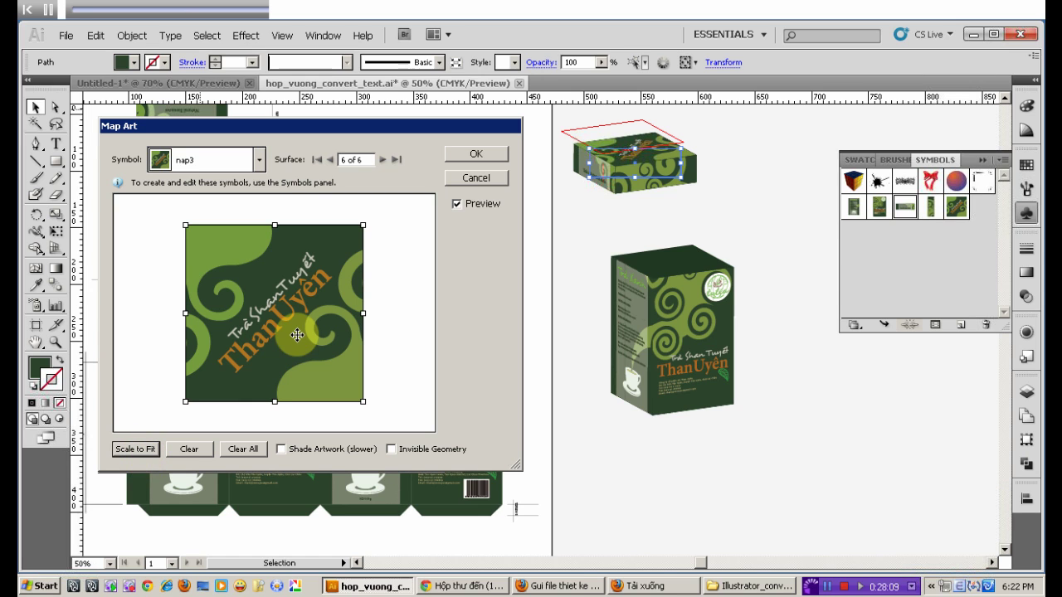
mouse_move(370, 220)
left_mouse_down()
mouse_move(402, 290)
mouse_move(354, 396)
left_mouse_up()
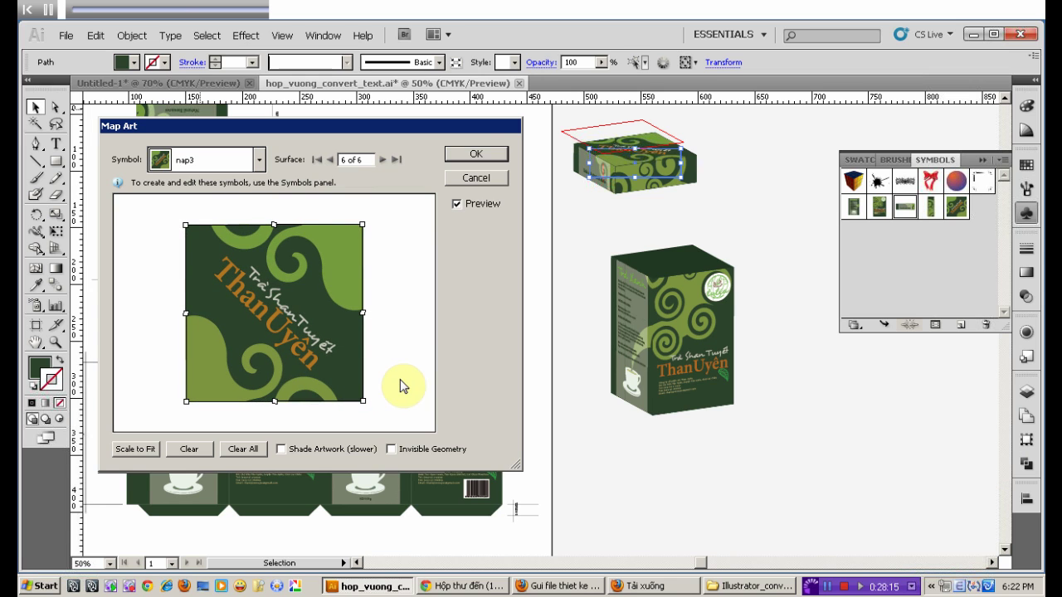
left_click(479, 153)
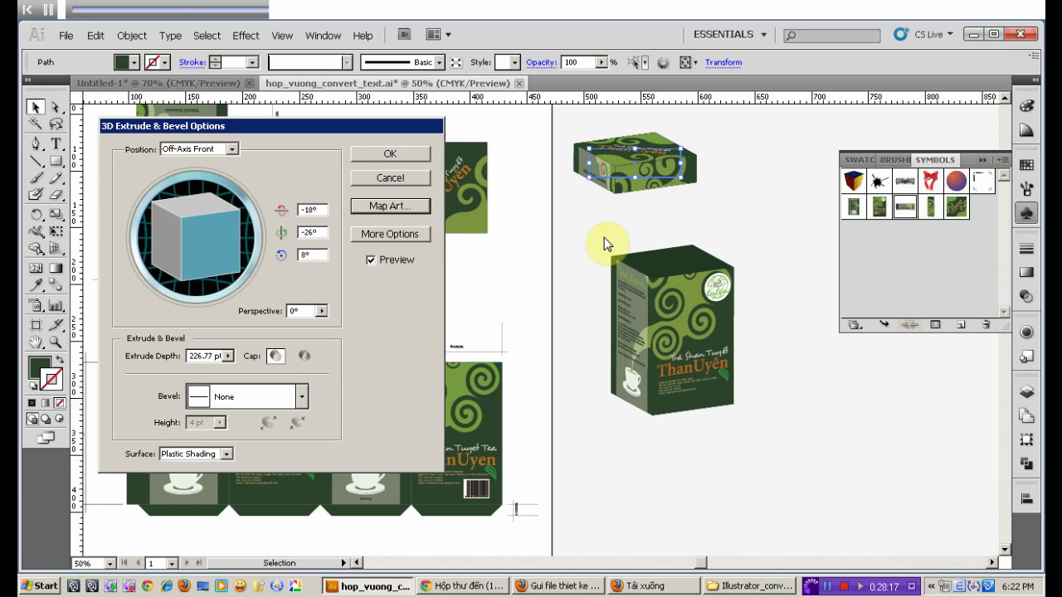
- Apply the 3D lid and nudge it into alignment on top of the tall tea box
left_click(396, 156)
left_click(731, 213)
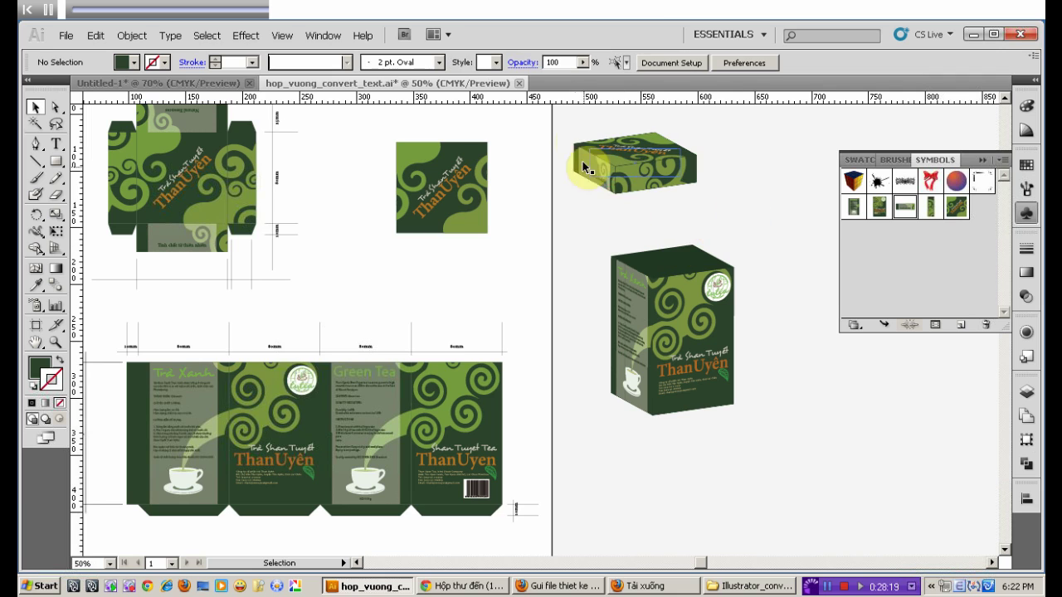
left_click_drag(644, 170, 692, 251)
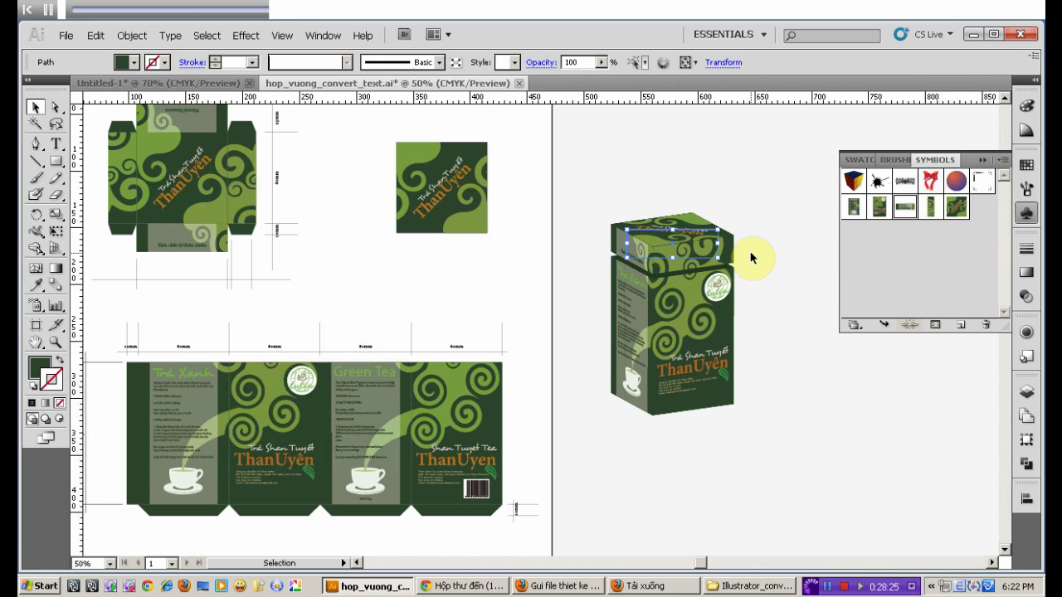
key("Down")
key("Down")
key("Down")
key("Up")
key("Left")
key("Left")
key("Right")
key("Down")
key("Down")
key("Down")
key("Down")
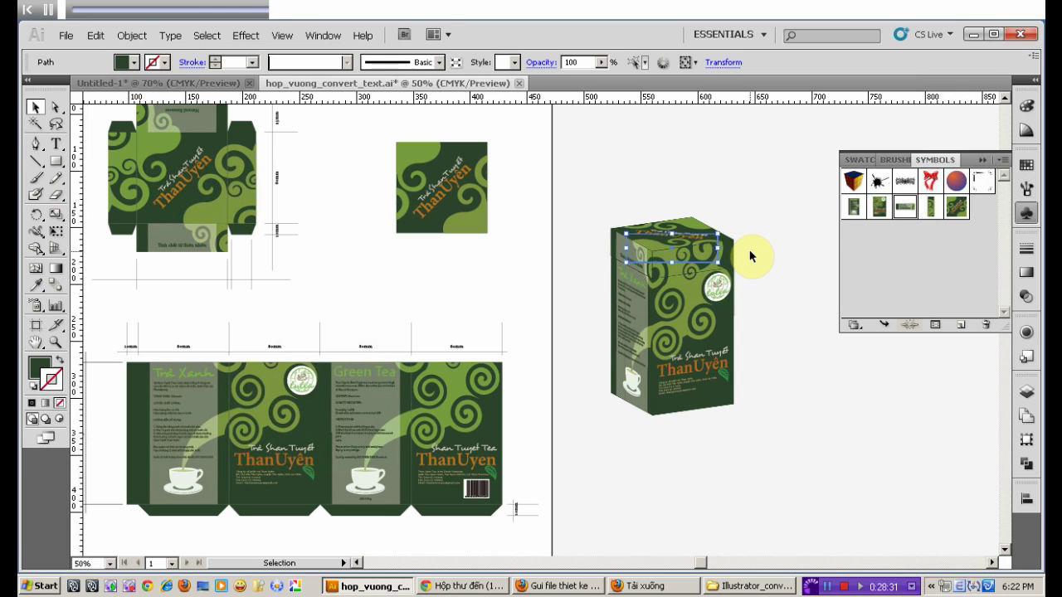
left_click(780, 218)
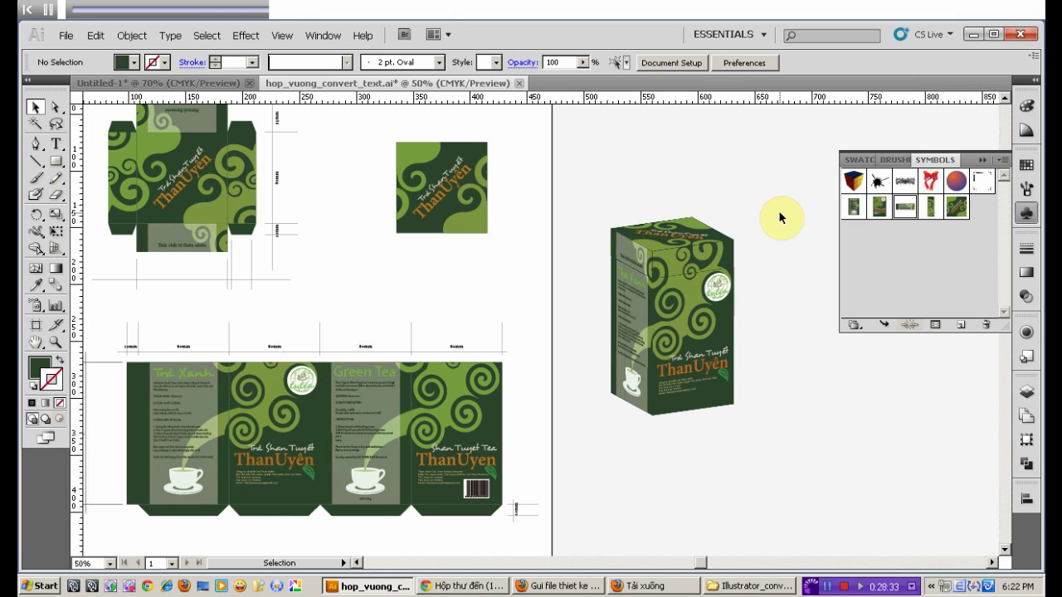